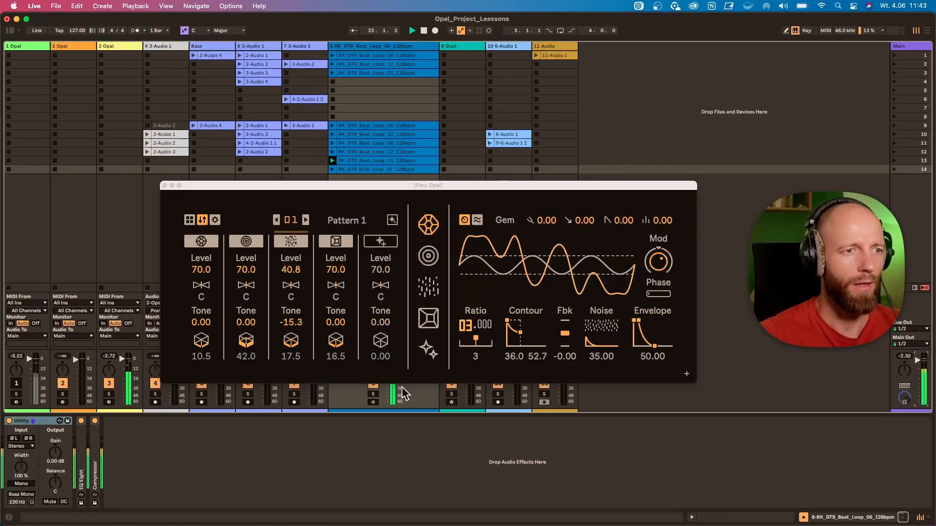
# Launch track 8's loop clip in scene 14, then play scene 9
pyautogui.click(332, 169)
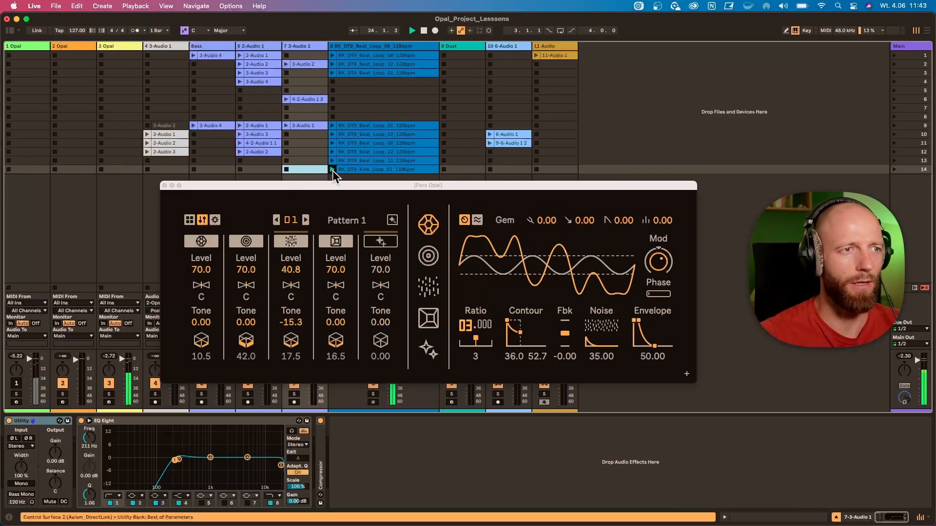
pyautogui.click(659, 159)
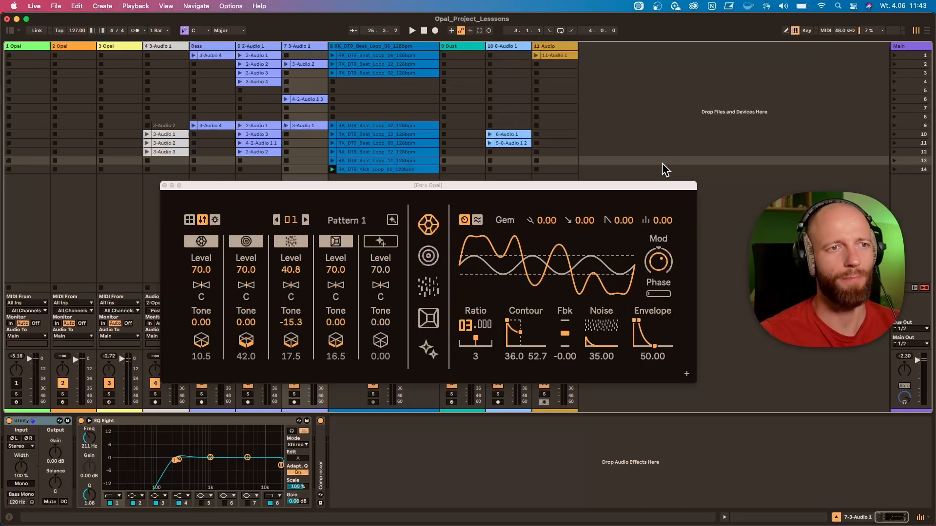
pyautogui.click(896, 125)
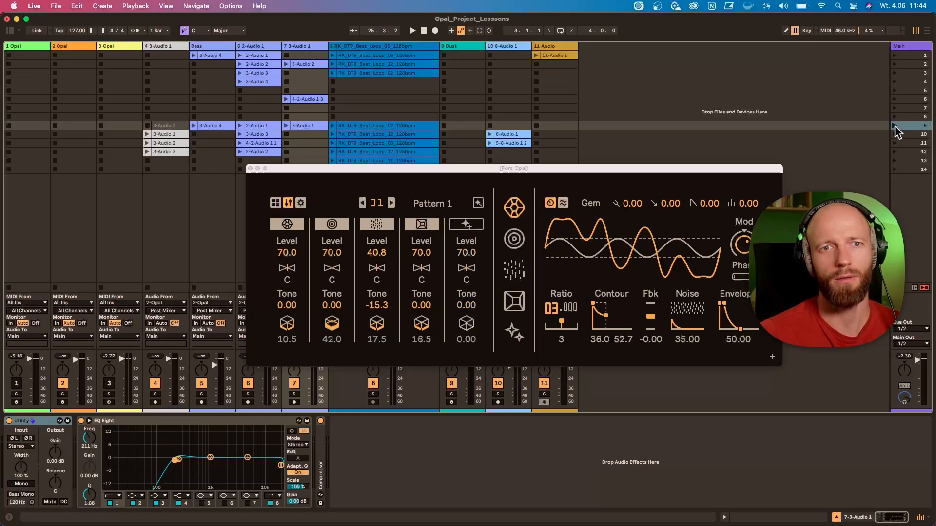
pyautogui.click(895, 125)
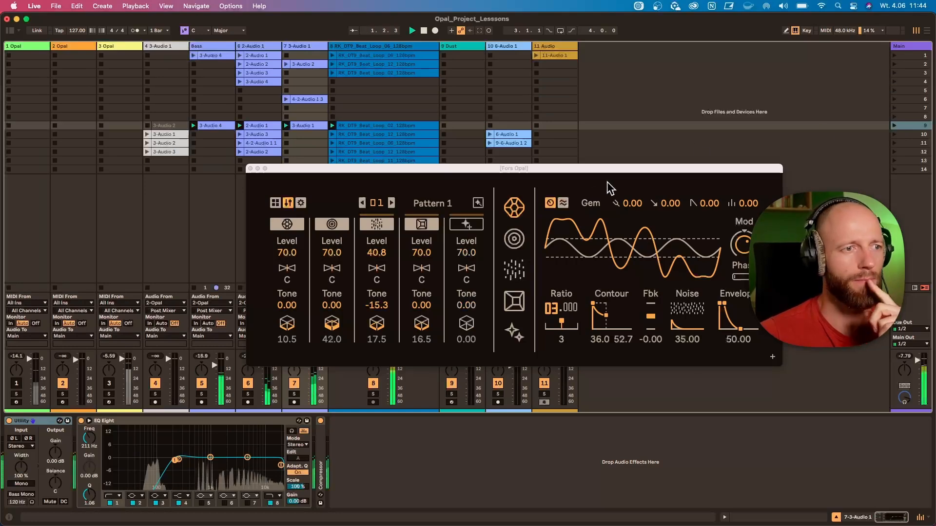
# Close the Opal editor and compare scene 9's playback with track 8 muted and unmuted
pyautogui.click(250, 168)
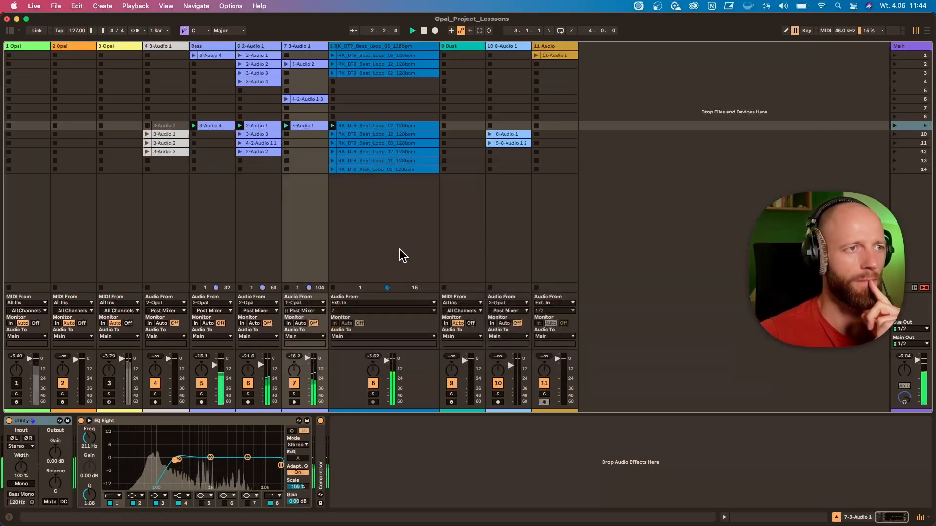
pyautogui.click(373, 383)
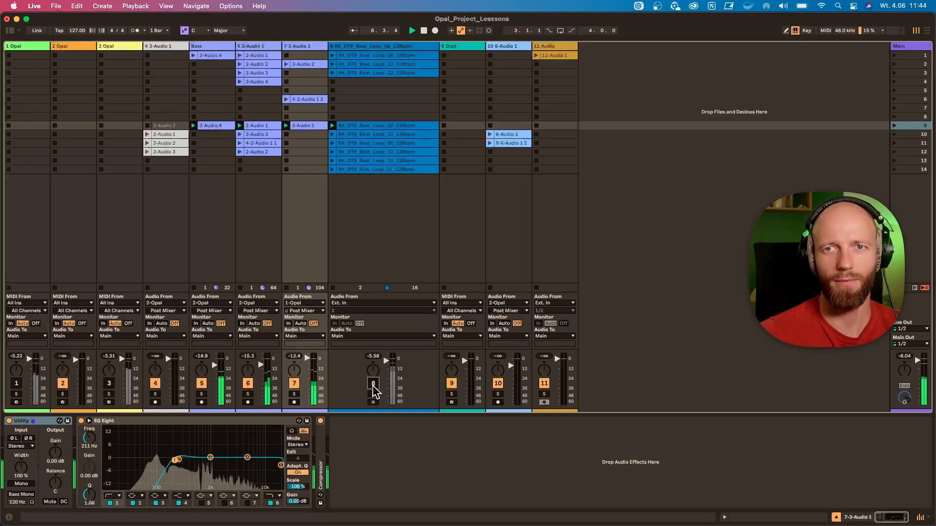
pyautogui.click(373, 383)
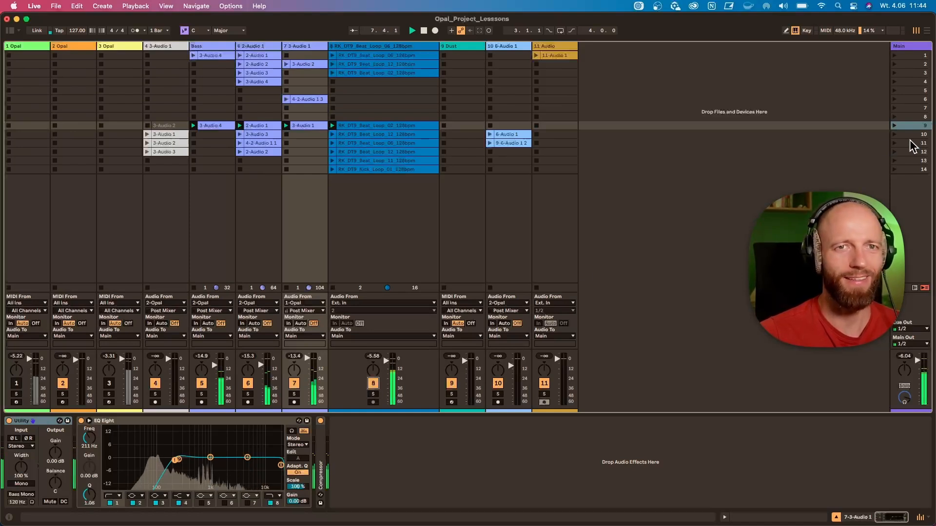
# Launch scene 10 and compare its playback with track 8 muted and unmuted
pyautogui.click(893, 134)
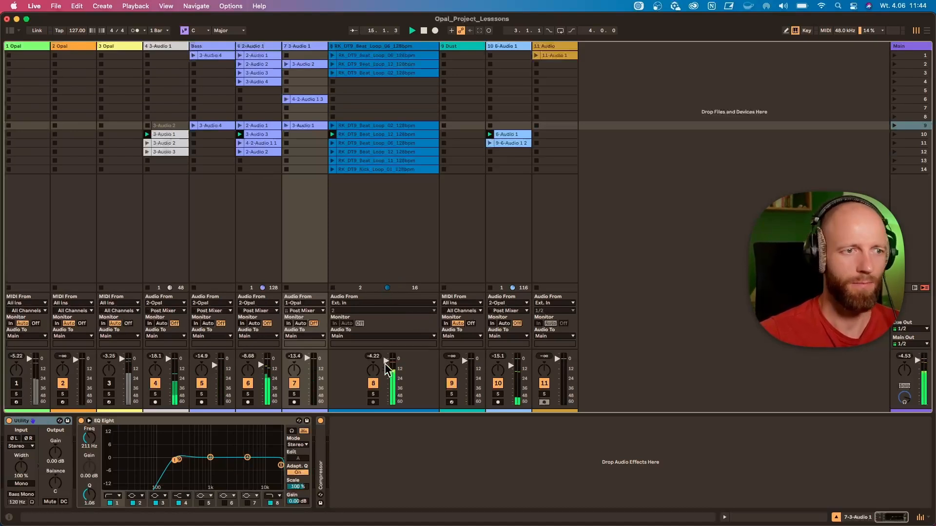
pyautogui.click(374, 384)
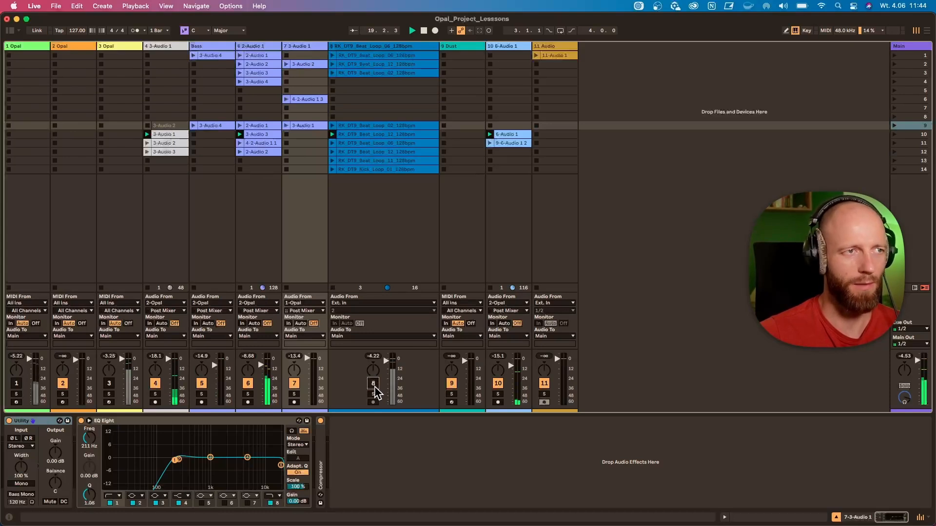
pyautogui.click(374, 384)
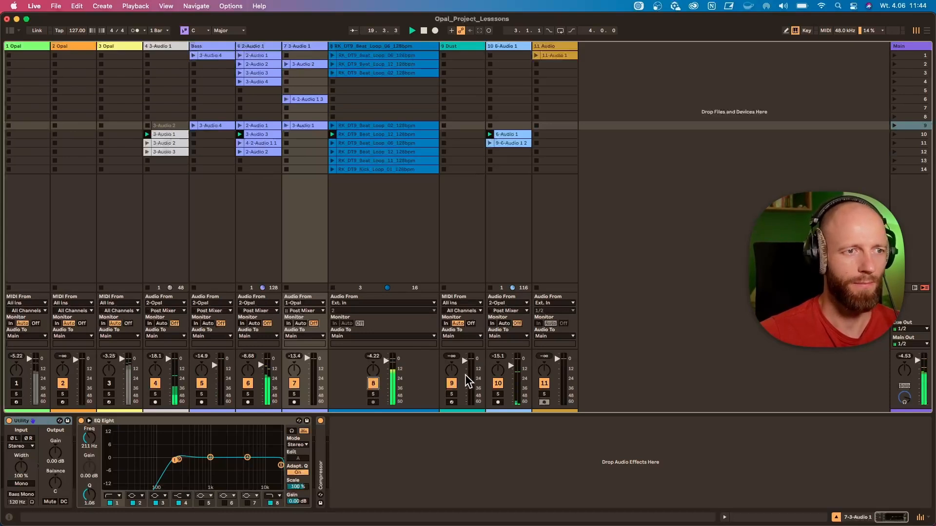
# Launch scene 11 and, after listening to it, launch scene 12
pyautogui.click(894, 143)
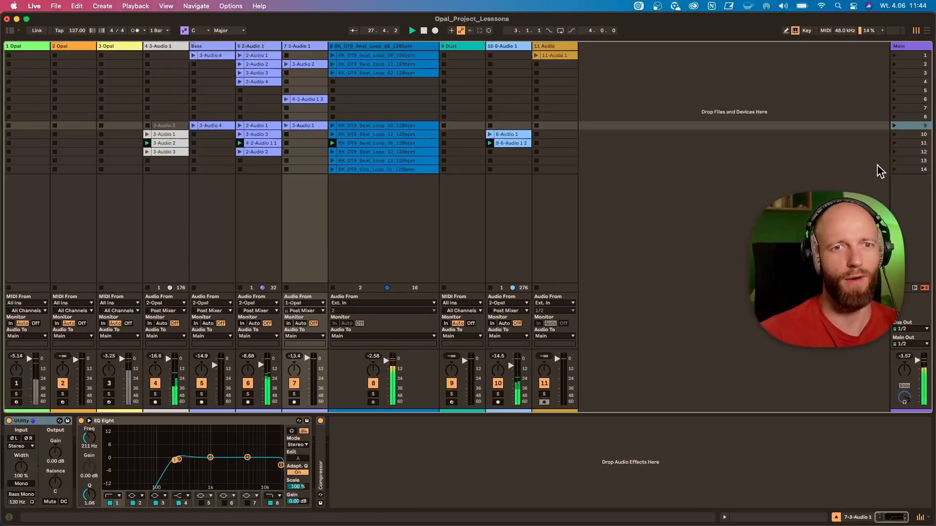
pyautogui.click(898, 152)
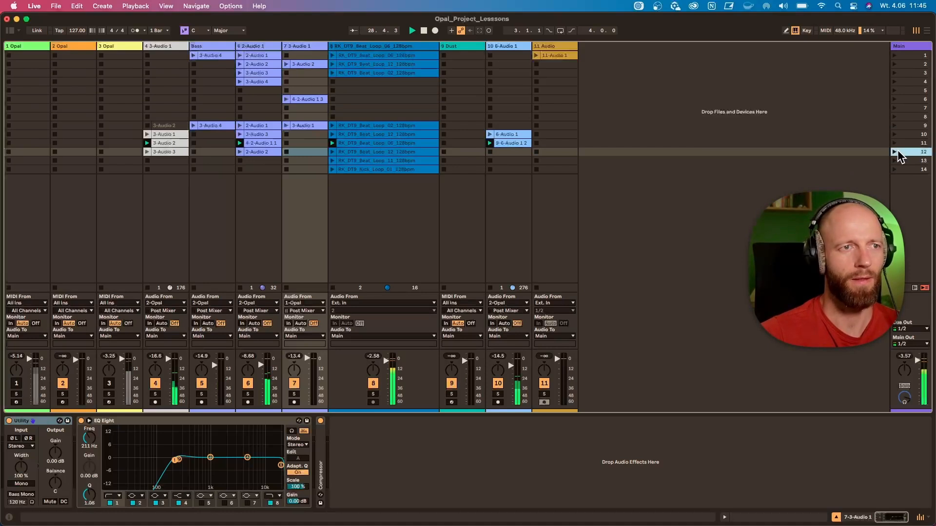
pyautogui.click(895, 151)
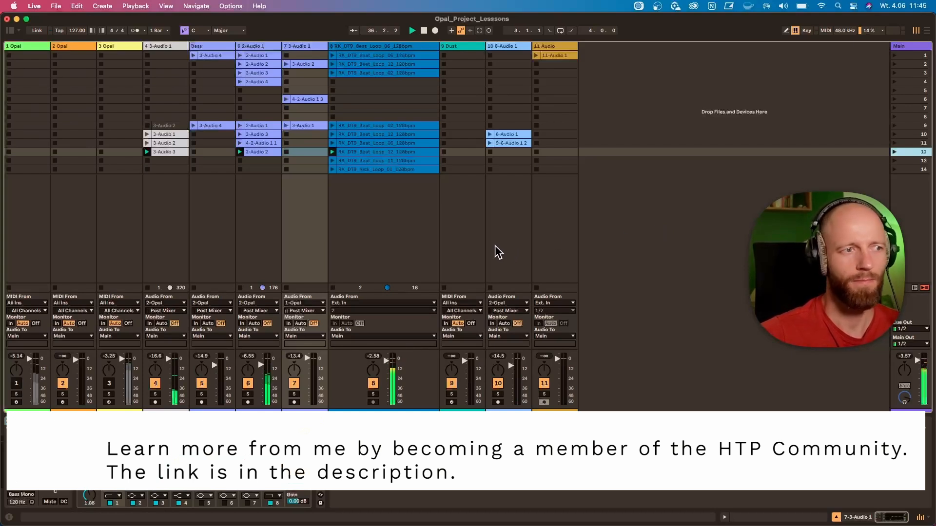
# Solo track 4 to listen to its 3-Audio 3 clip, open that clip, and remove the solo
pyautogui.click(154, 394)
pyautogui.click(160, 152)
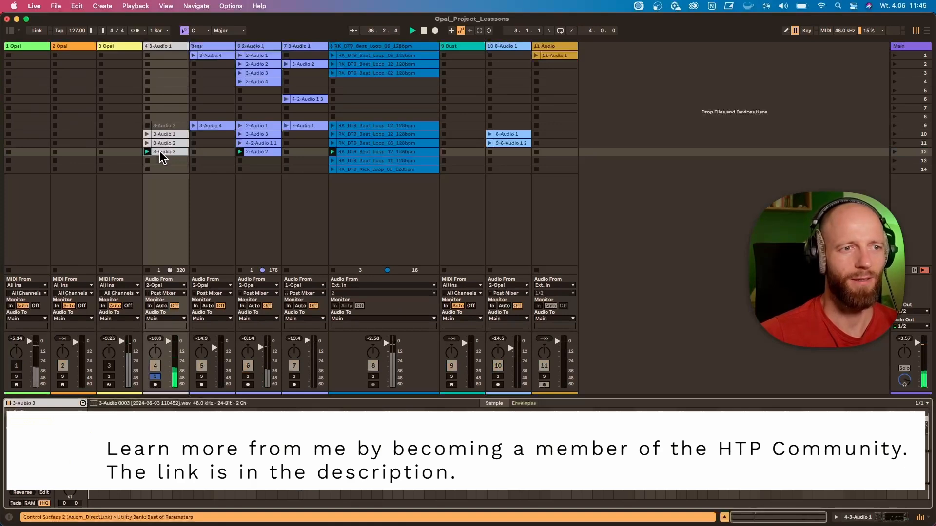
pyautogui.click(155, 377)
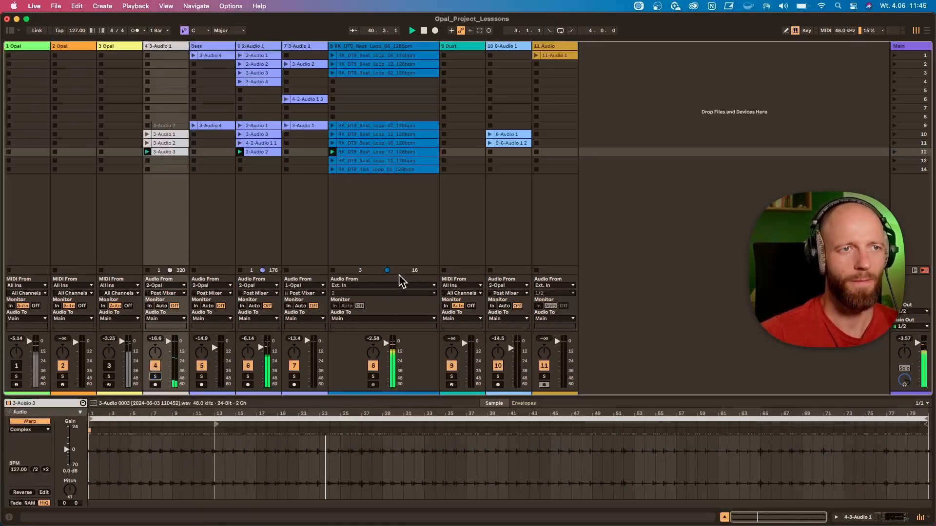
# Activate the 3 Opal track and show the step sequencer in its Opal editor
pyautogui.click(408, 233)
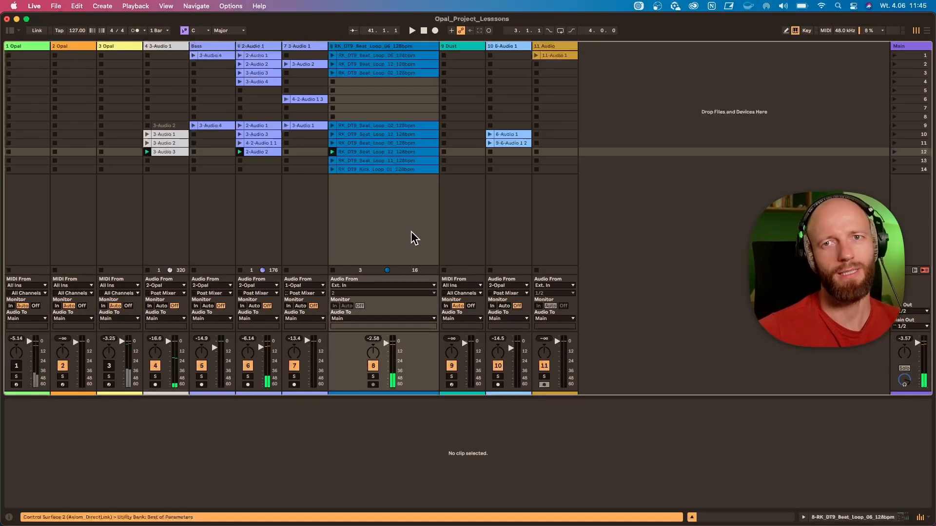
pyautogui.click(132, 52)
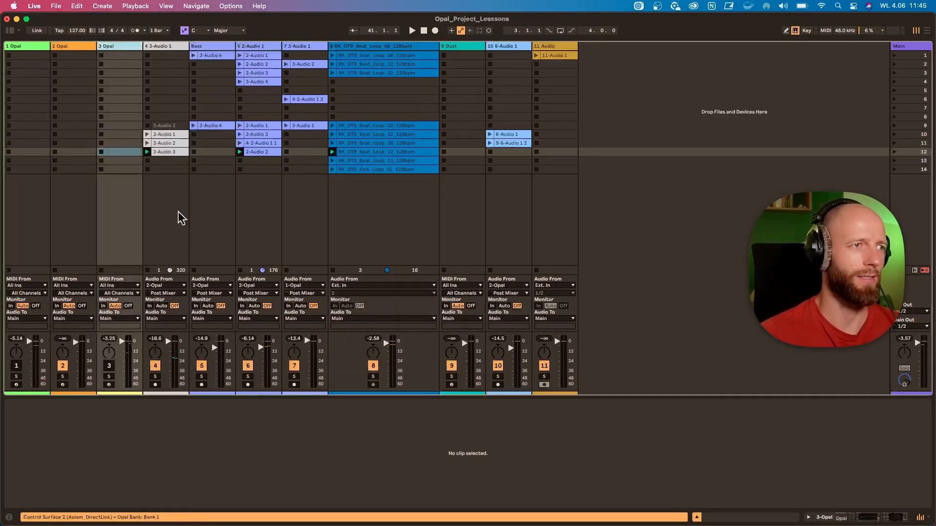
pyautogui.click(108, 367)
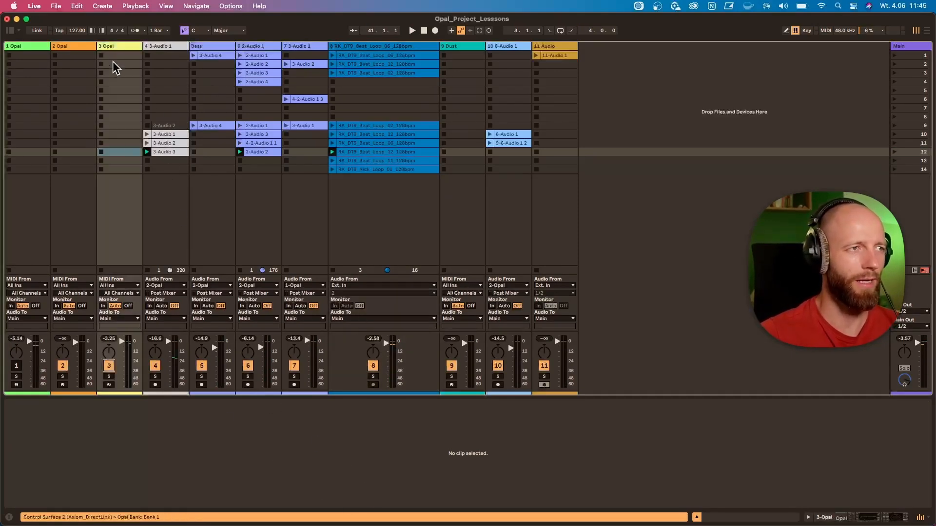
pyautogui.click(112, 47)
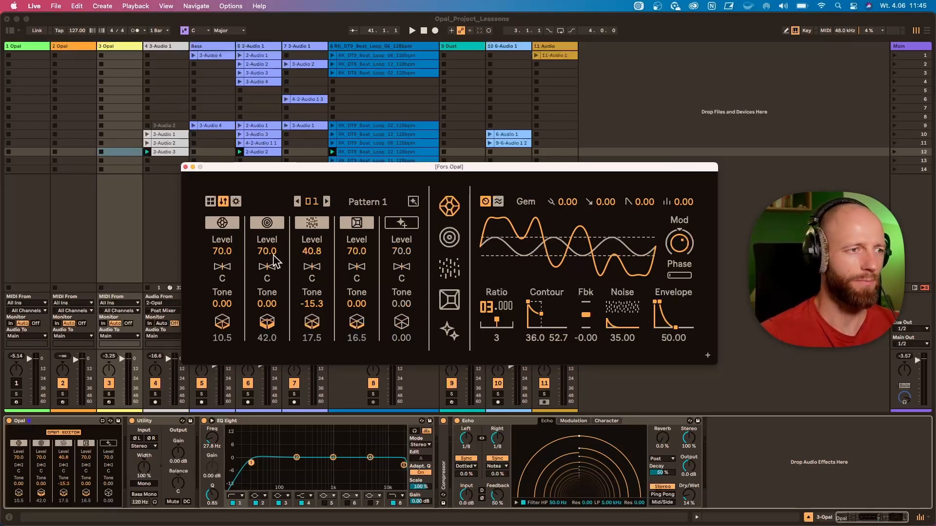
pyautogui.click(210, 201)
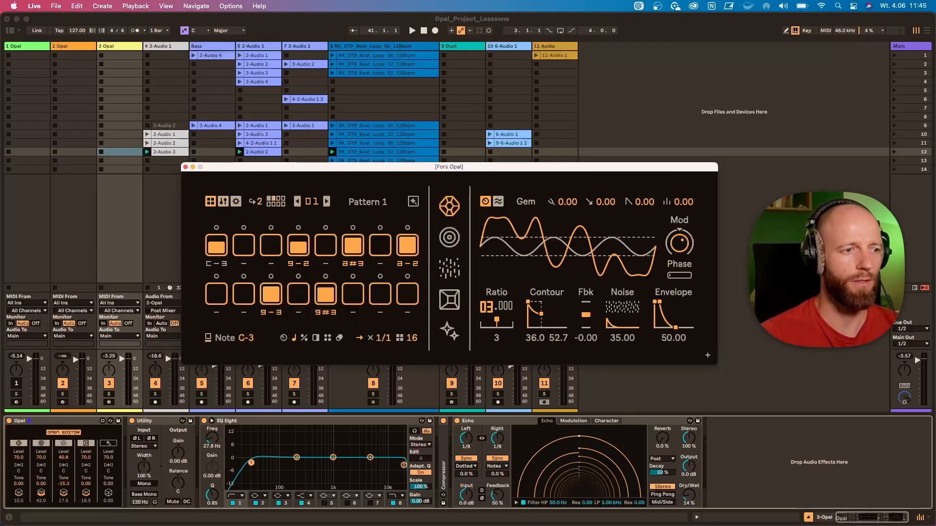
# Play back Opal's Pattern 1 on track 3
pyautogui.press('super+Tab')
pyautogui.click(660, 246)
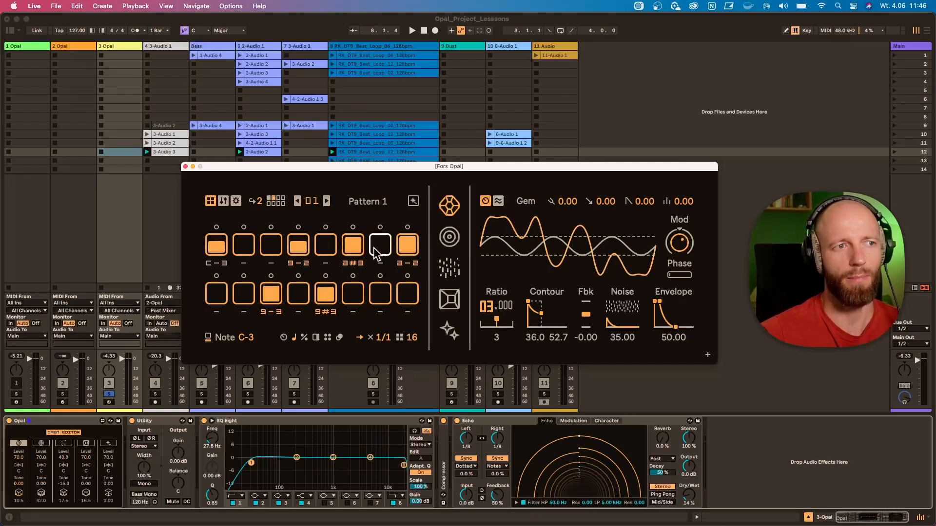
pyautogui.press('space')
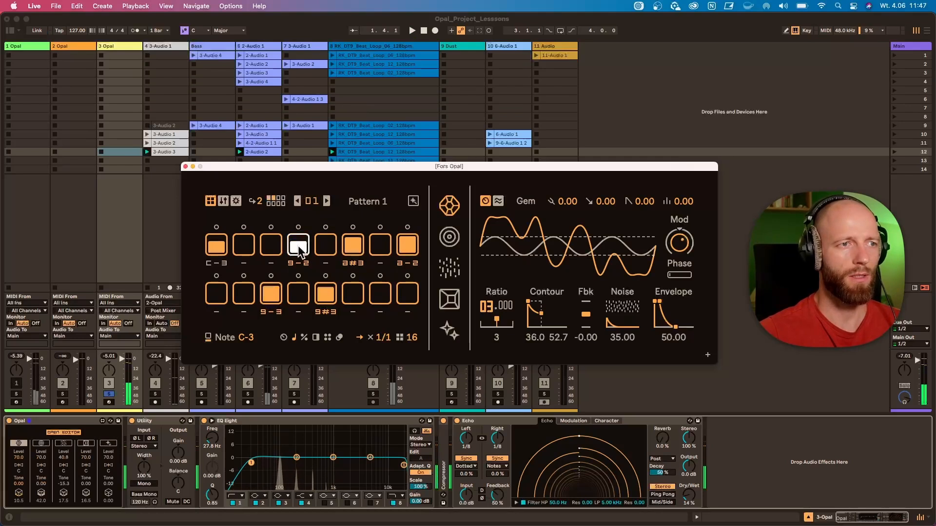
# Try step 3 of the Gem sequence on and off at different velocities, ending with the step cleared
pyautogui.click(276, 254)
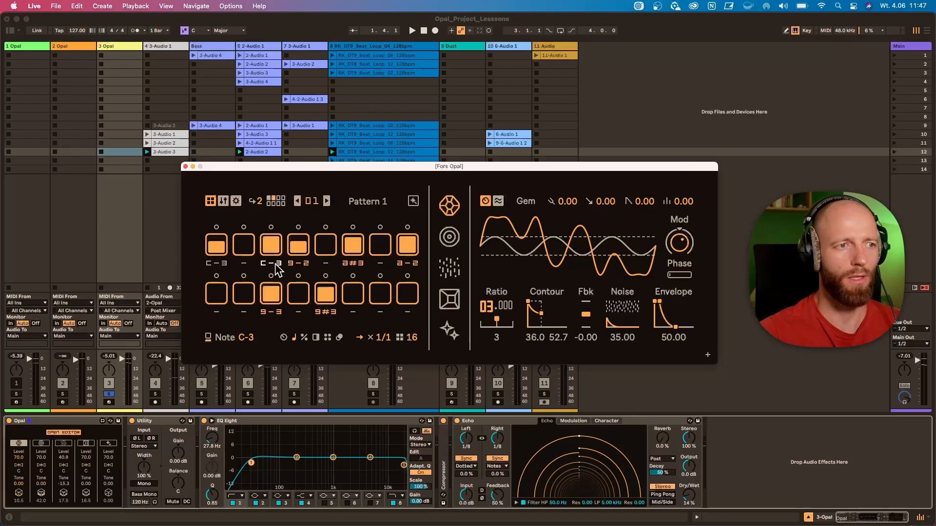
pyautogui.click(272, 248)
pyautogui.click(272, 247)
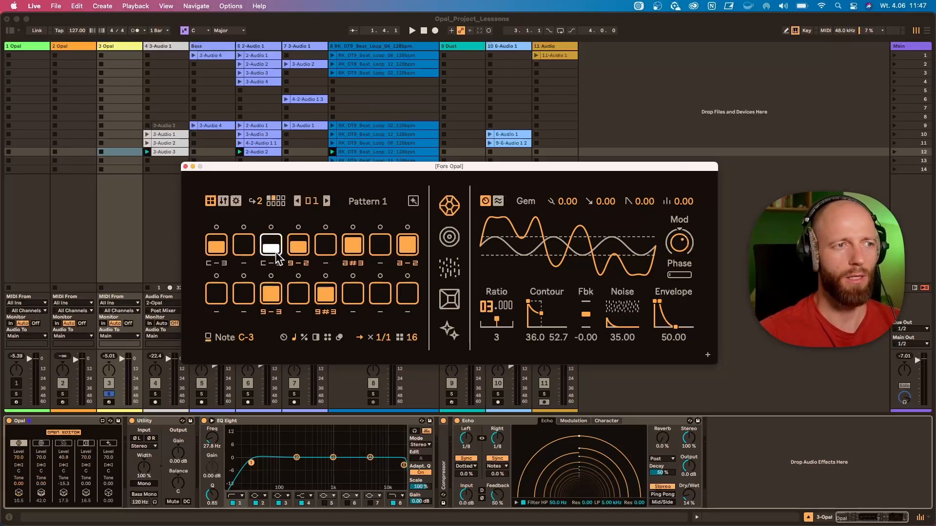
pyautogui.moveTo(274, 239)
pyautogui.mouseDown()
pyautogui.moveTo(274, 256)
pyautogui.moveTo(271, 242)
pyautogui.mouseUp()
pyautogui.click(273, 241)
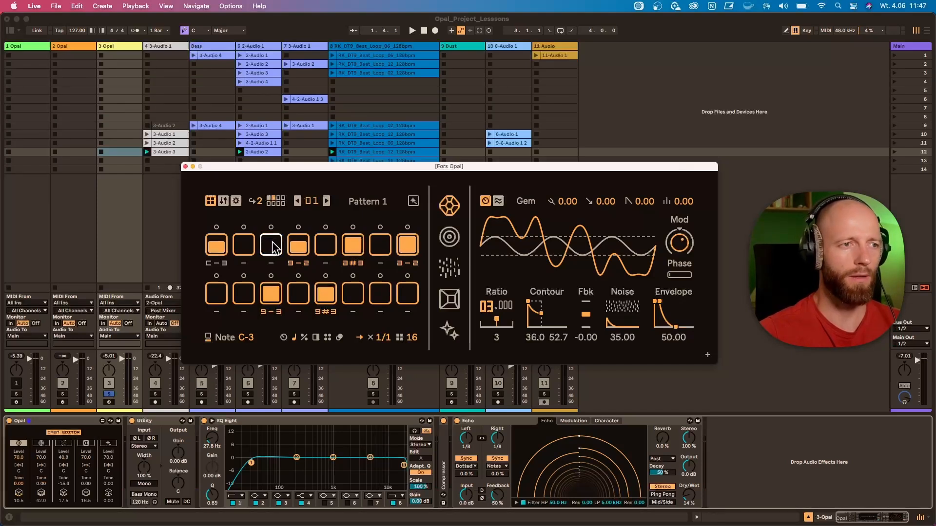
# Activate step 3 of the Gem sequence with note d#3 and set its probability to 47
pyautogui.click(272, 241)
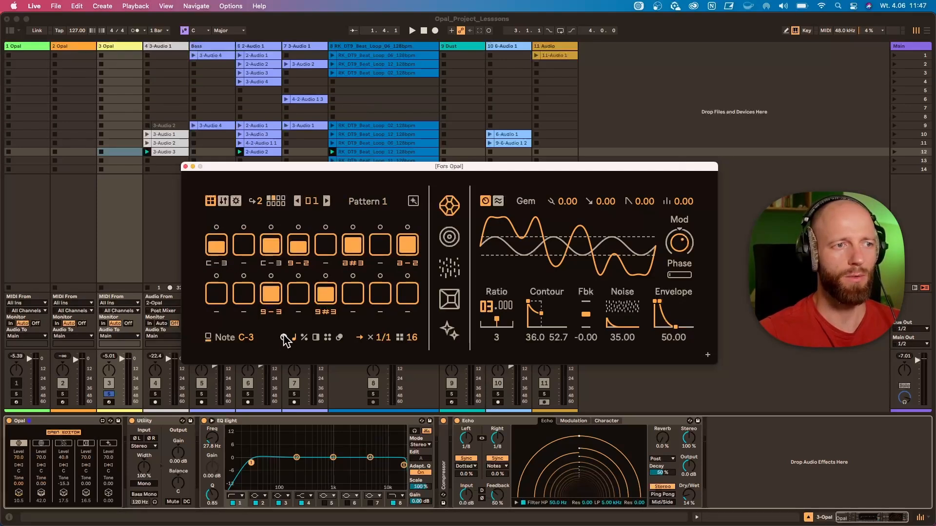
pyautogui.moveTo(271, 263); pyautogui.dragTo(271, 269)
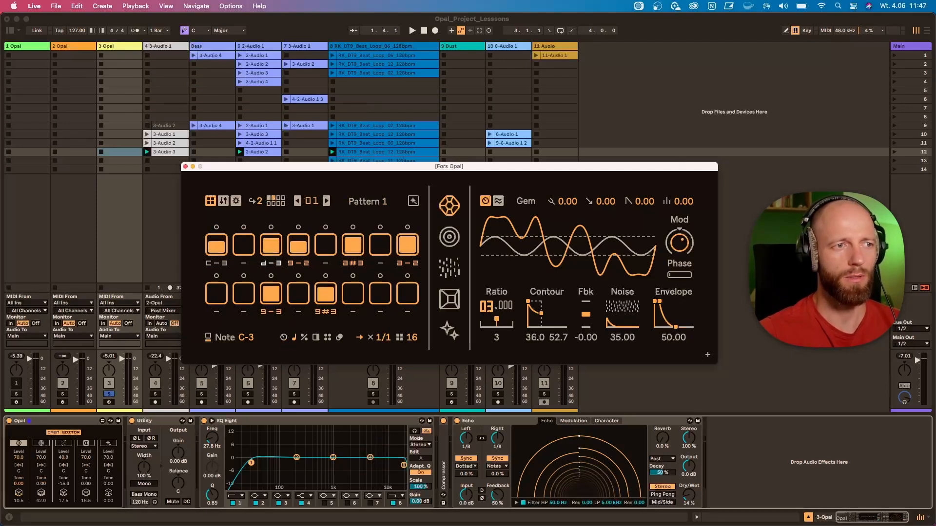
pyautogui.click(295, 338)
pyautogui.click(303, 337)
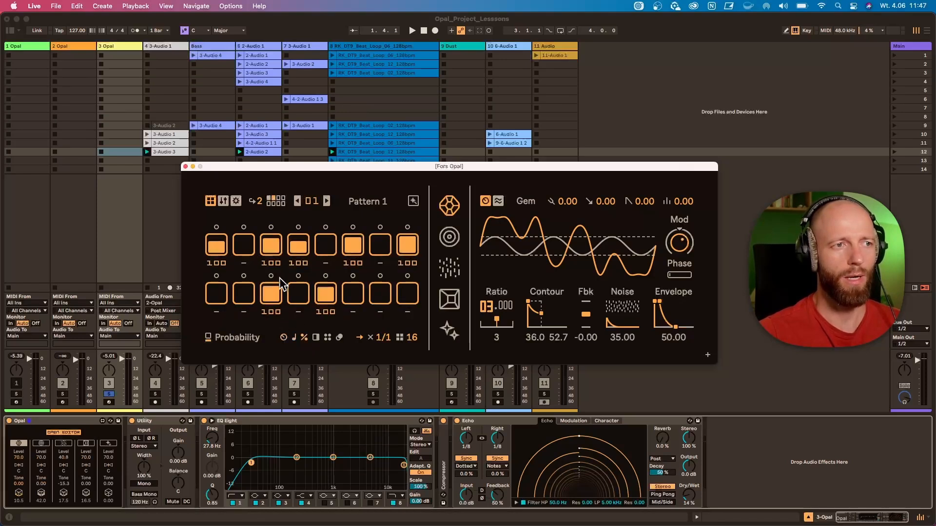
pyautogui.moveTo(271, 263); pyautogui.dragTo(271, 272)
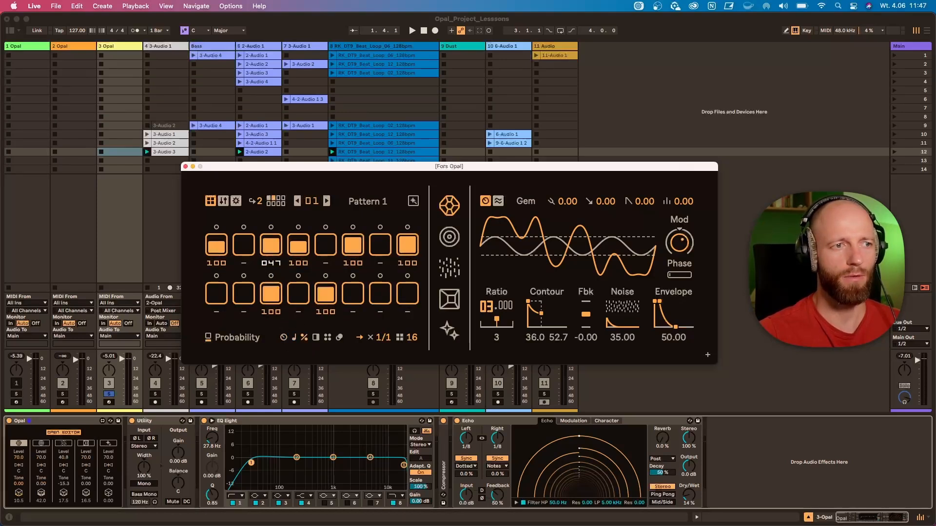
# Set step 3's modulo to 4:5 and its ratchet to ×3
pyautogui.click(314, 337)
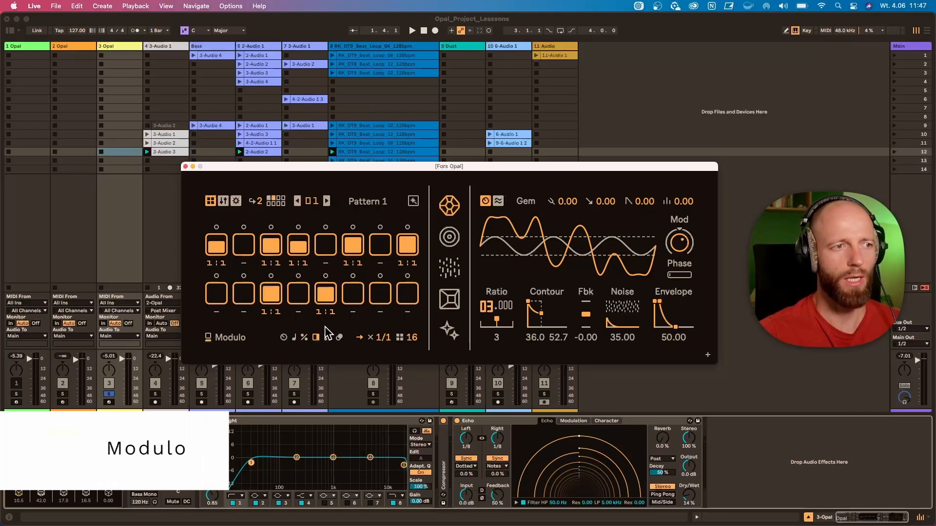
pyautogui.moveTo(276, 262); pyautogui.dragTo(276, 252)
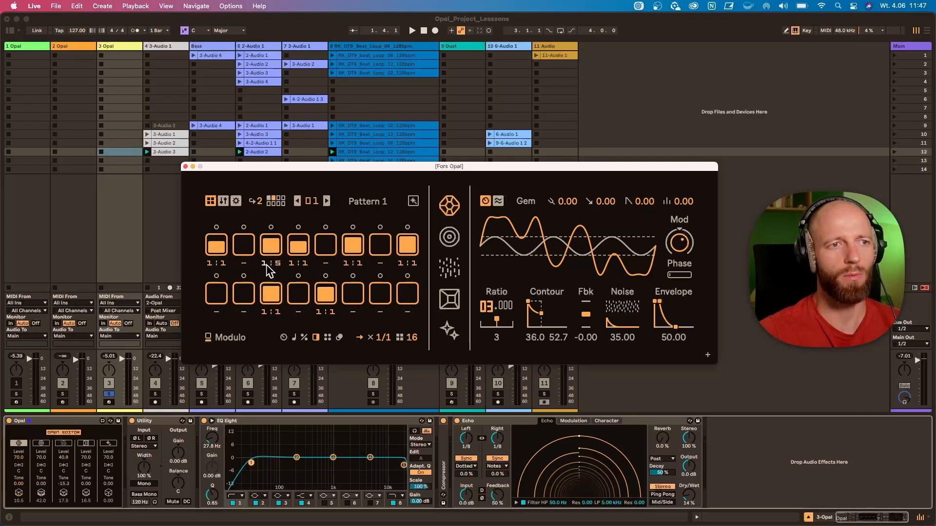
pyautogui.moveTo(266, 265); pyautogui.dragTo(267, 256)
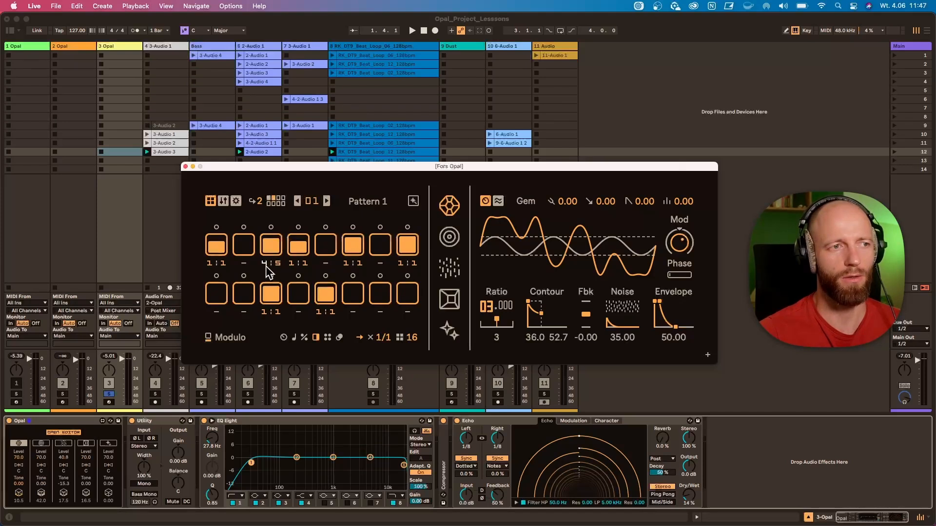
pyautogui.click(327, 338)
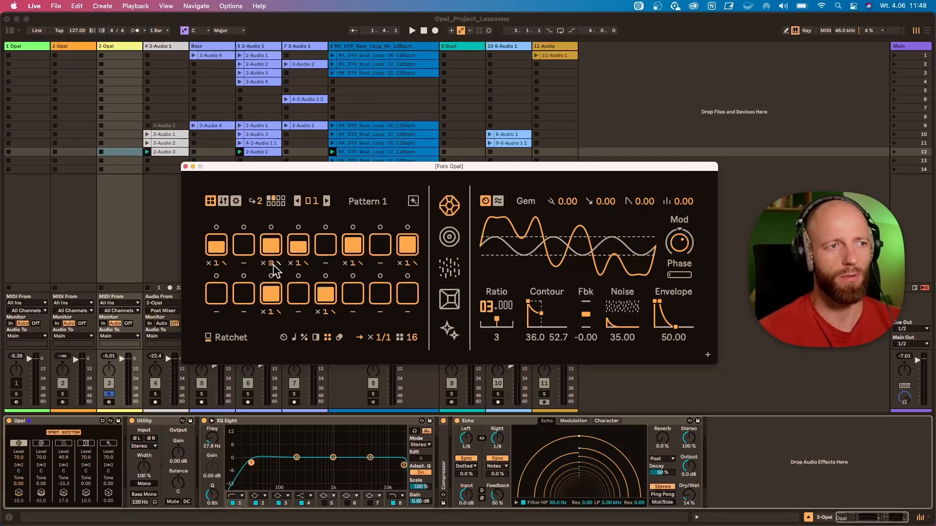
# Set the Gem sequence to a single page and reactivate step 3 at a lower velocity
pyautogui.click(269, 198)
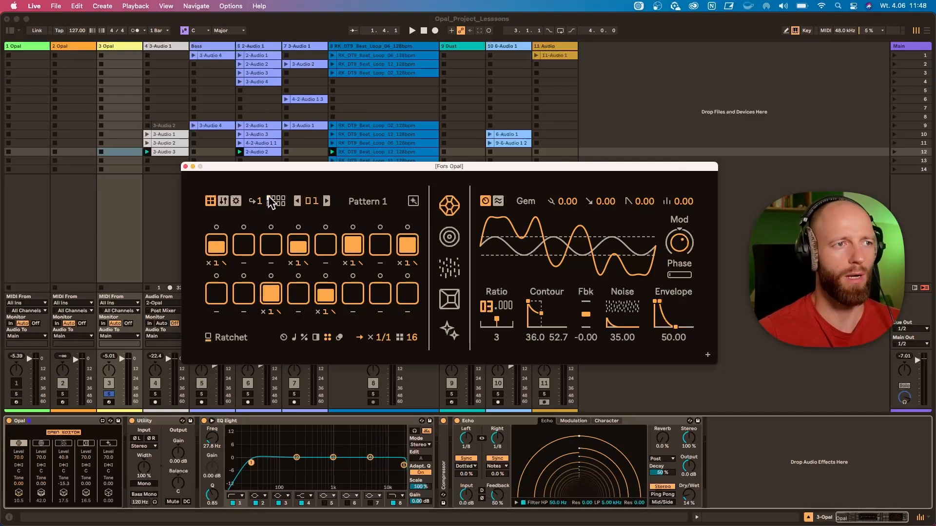
pyautogui.click(272, 246)
pyautogui.moveTo(273, 250); pyautogui.dragTo(271, 265)
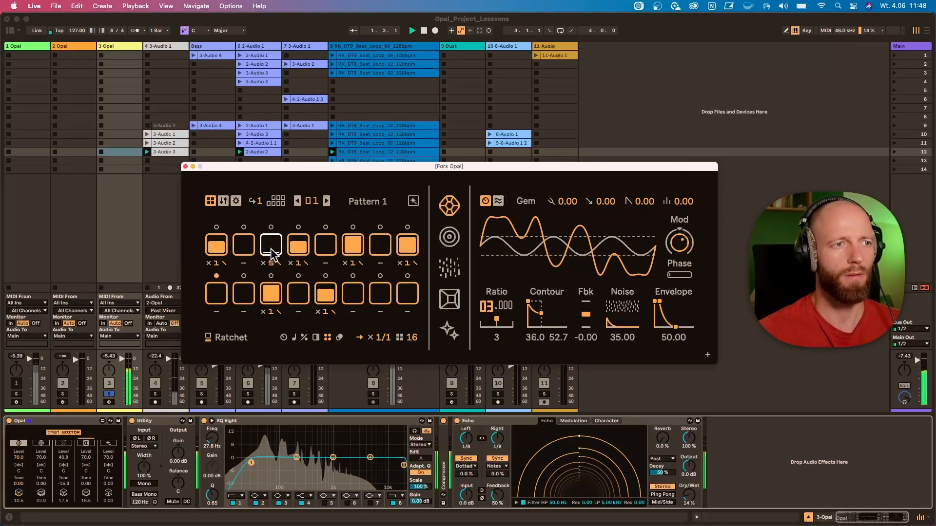
# Set step 3's ratchet to ×2, and play the Gem sequence at a ×3/4 rate with a length of 7 steps
pyautogui.moveTo(273, 252); pyautogui.dragTo(271, 268)
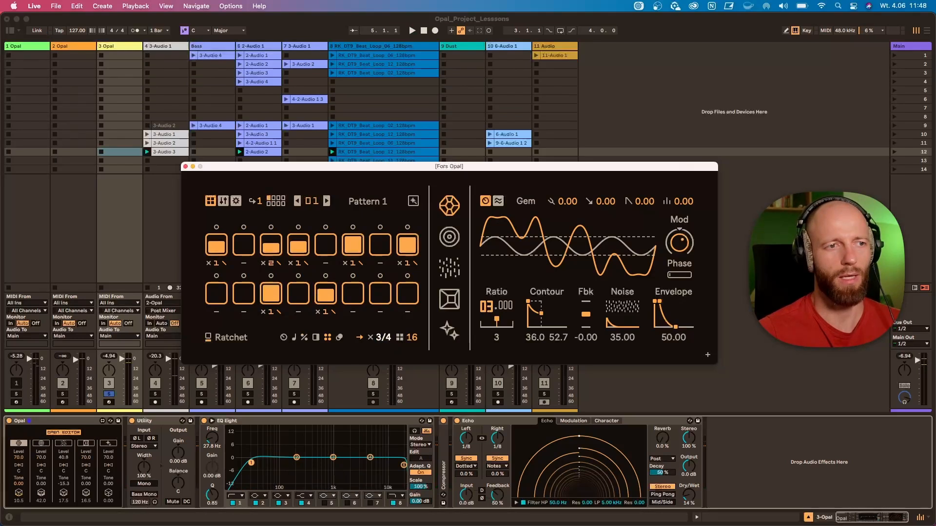
pyautogui.press('space')
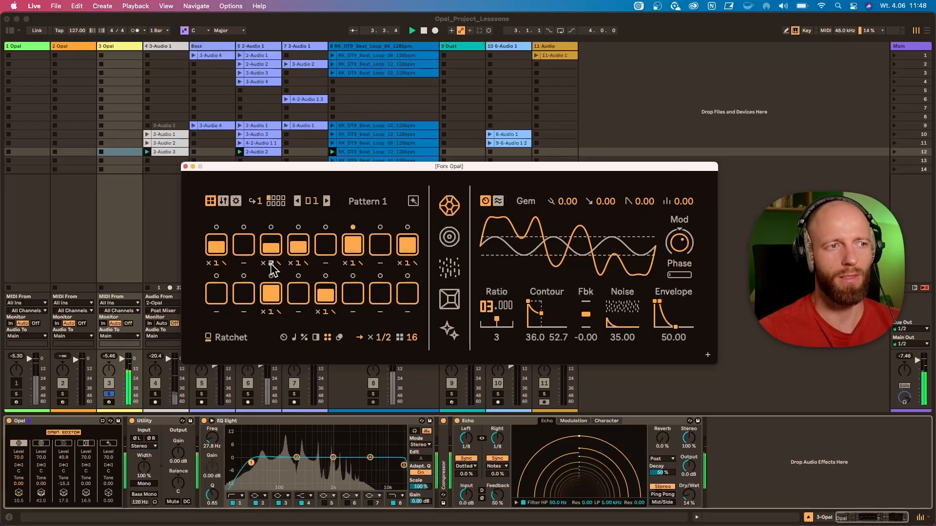
pyautogui.moveTo(384, 339); pyautogui.dragTo(412, 349)
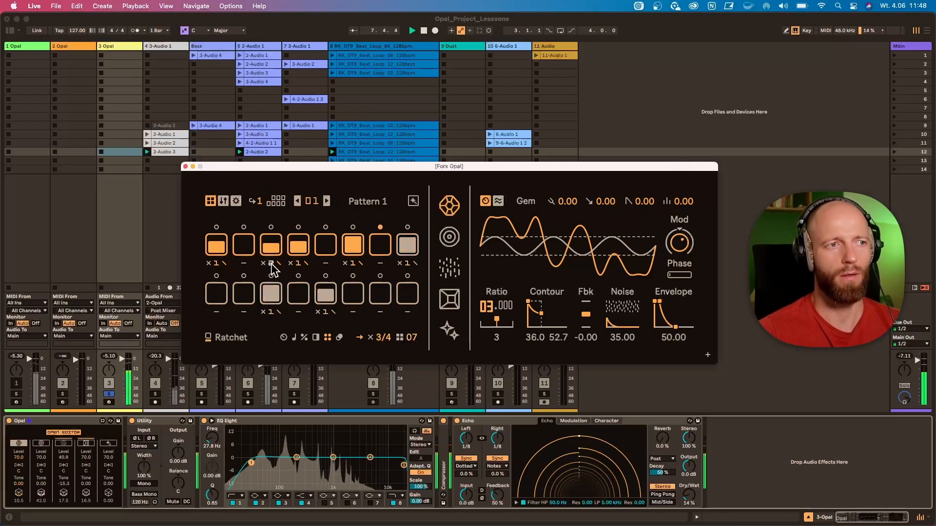
# Set step 3's modulo to 1:8 and return the Gem sequence length to 16 steps
pyautogui.click(304, 338)
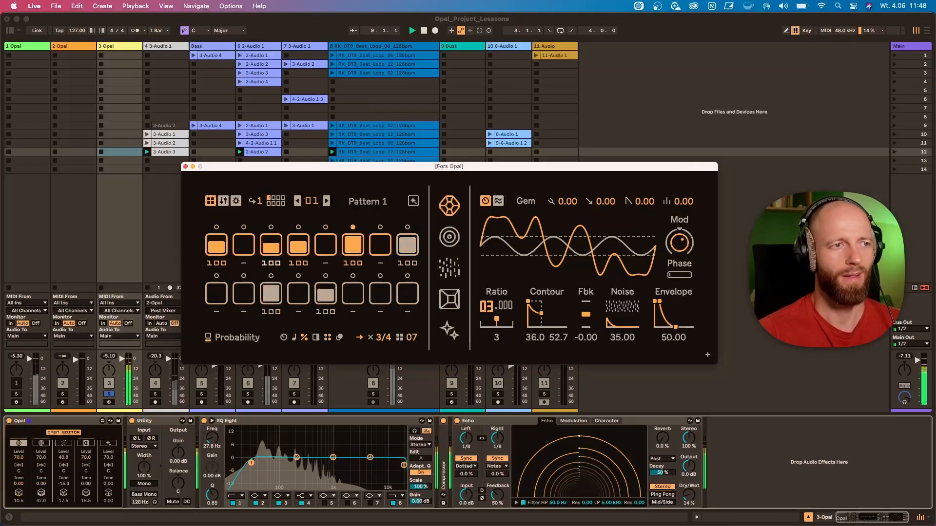
pyautogui.click(316, 337)
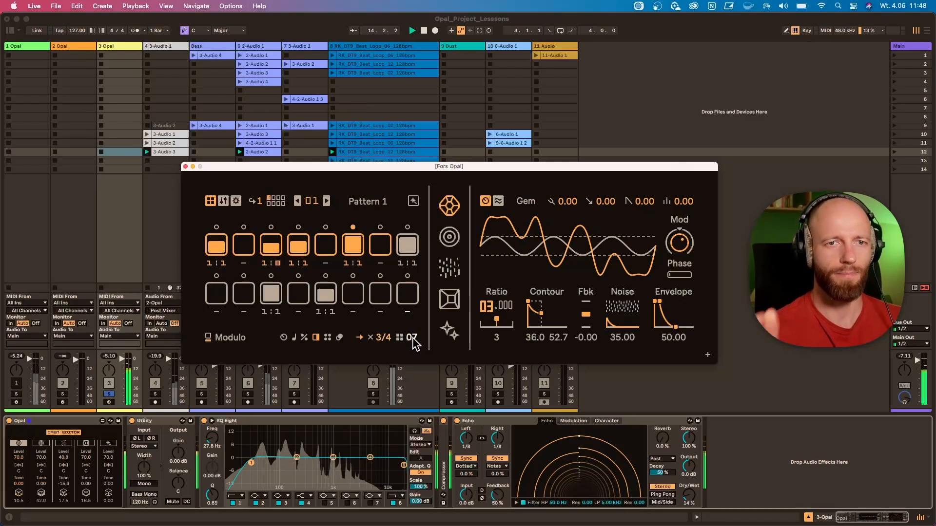
pyautogui.press('space')
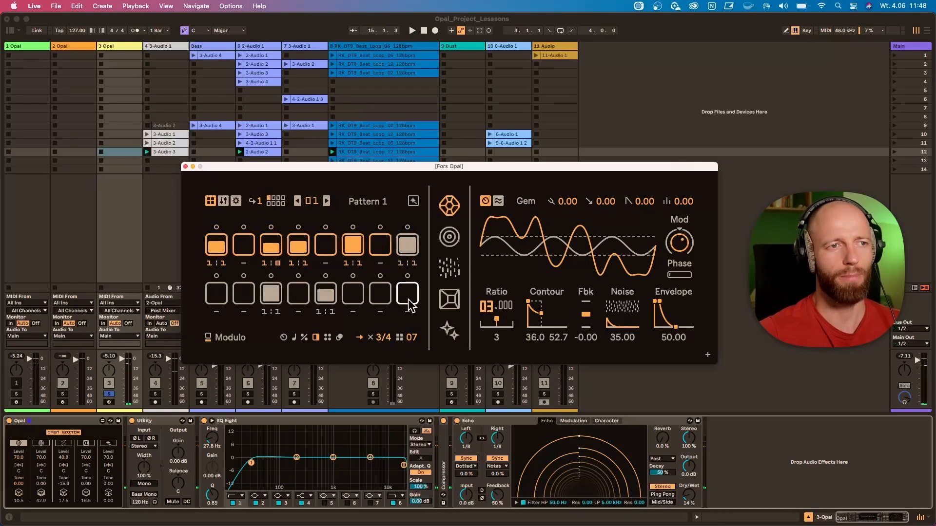
pyautogui.moveTo(412, 340); pyautogui.dragTo(412, 331)
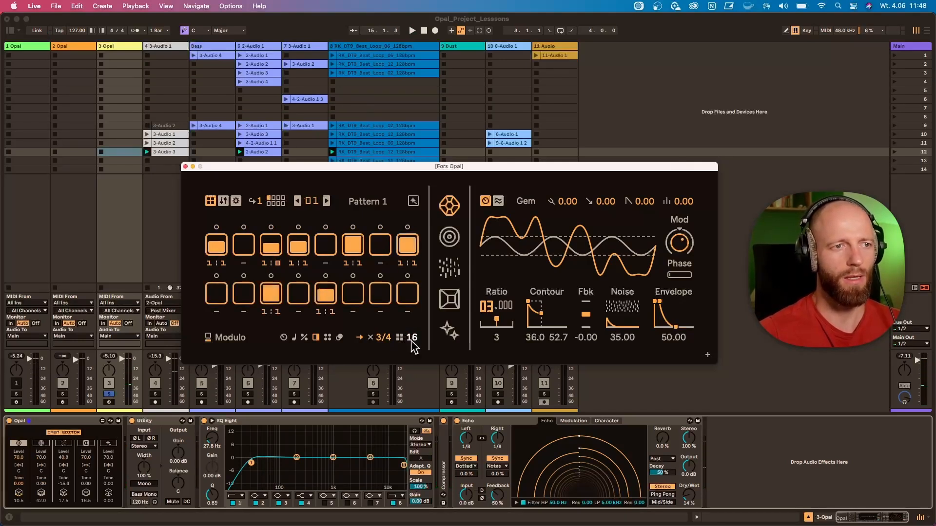
# Extend the Gem sequence to two pages, display the Mod Feedback lane and set the playback rate to ×1/1
pyautogui.click(339, 337)
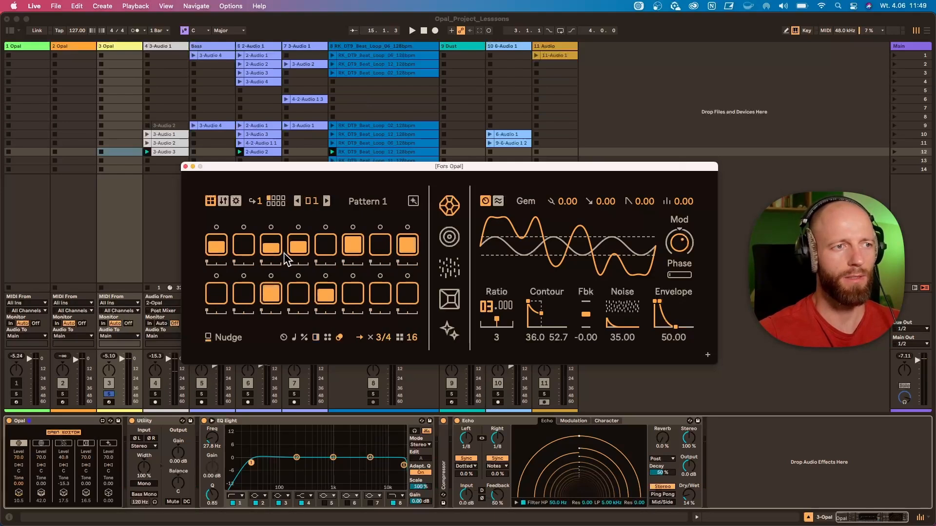
pyautogui.click(283, 338)
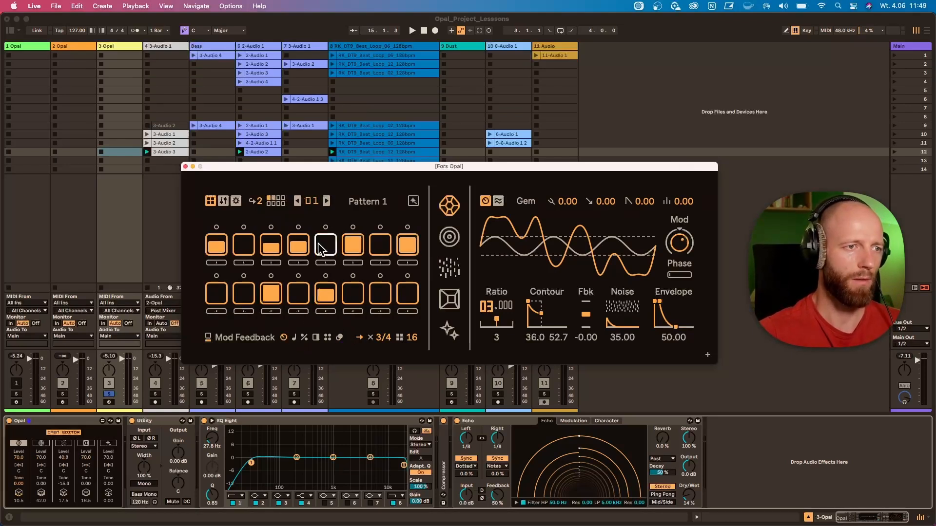
pyautogui.press('space')
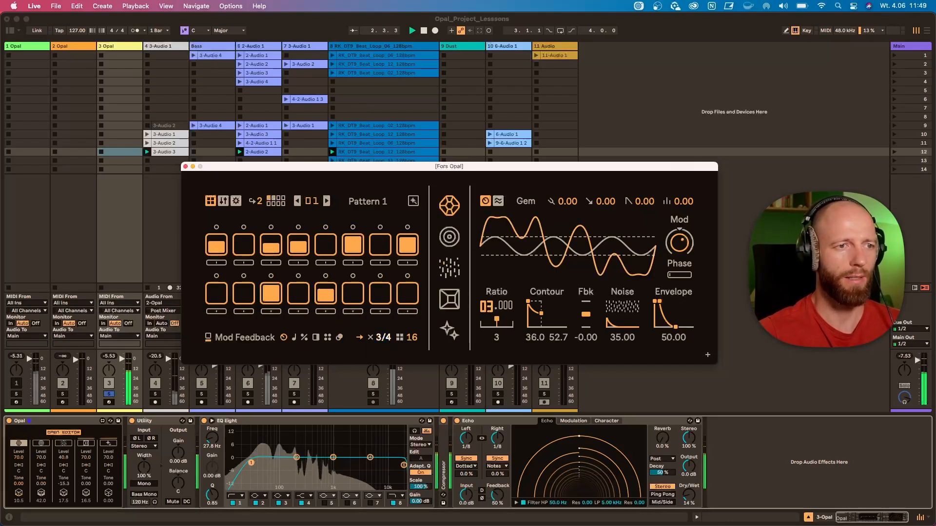
pyautogui.click(383, 338)
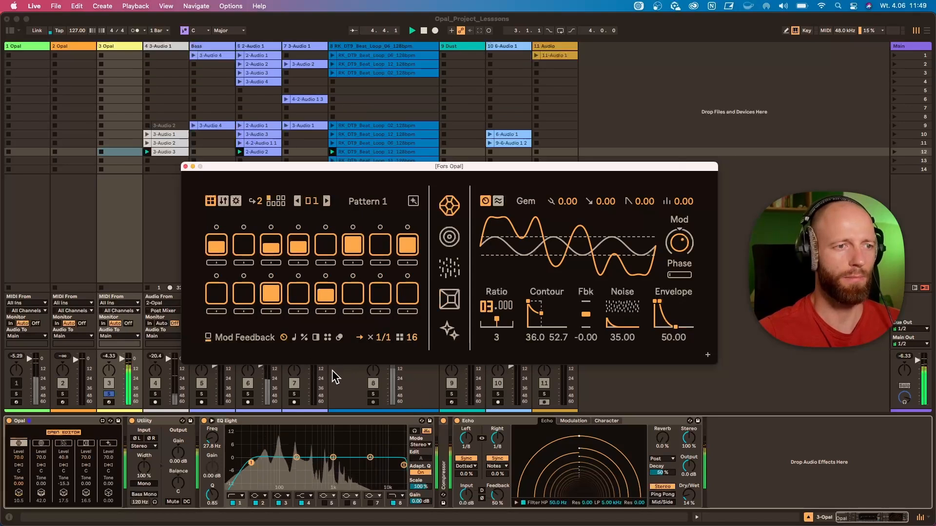
# Solo the beat loop track alongside the Opal track and move the Fors Opal window clear of the mixer
pyautogui.keyDown('super'); pyautogui.click(374, 393); pyautogui.keyUp('super')
pyautogui.moveTo(337, 166); pyautogui.dragTo(330, 124)
pyautogui.click(332, 169)
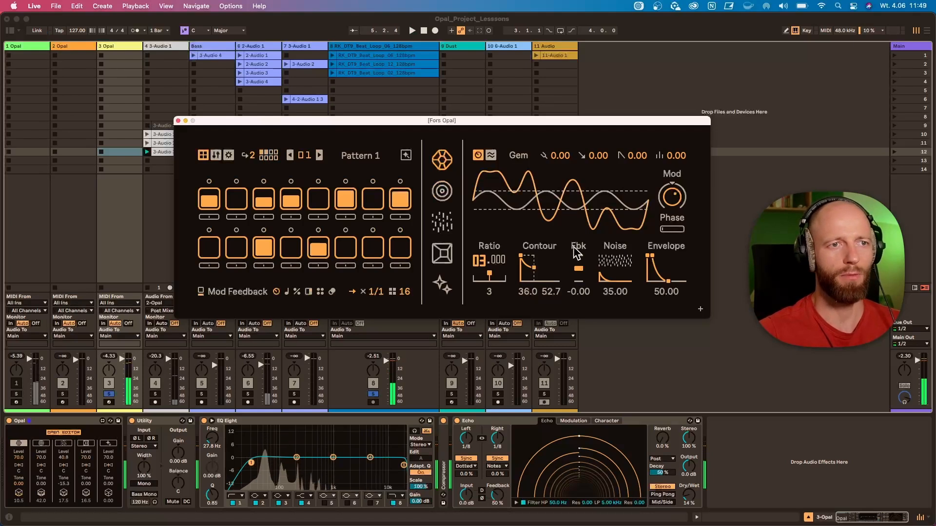
# Audition the sequence and set the Gem voice's modulation feedback to -7.00
pyautogui.moveTo(579, 269)
pyautogui.mouseDown()
pyautogui.moveTo(579, 260)
pyautogui.moveTo(579, 268)
pyautogui.mouseUp()
pyautogui.press('space')
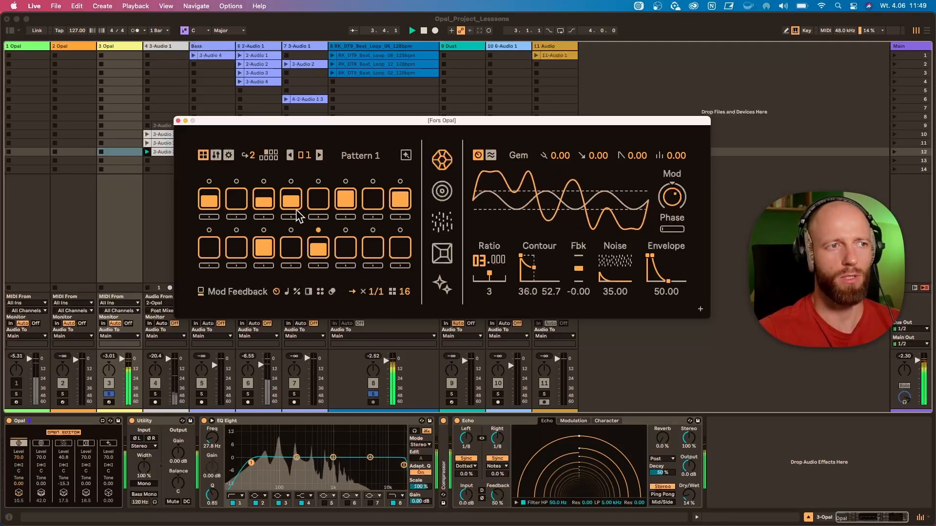
pyautogui.press('space')
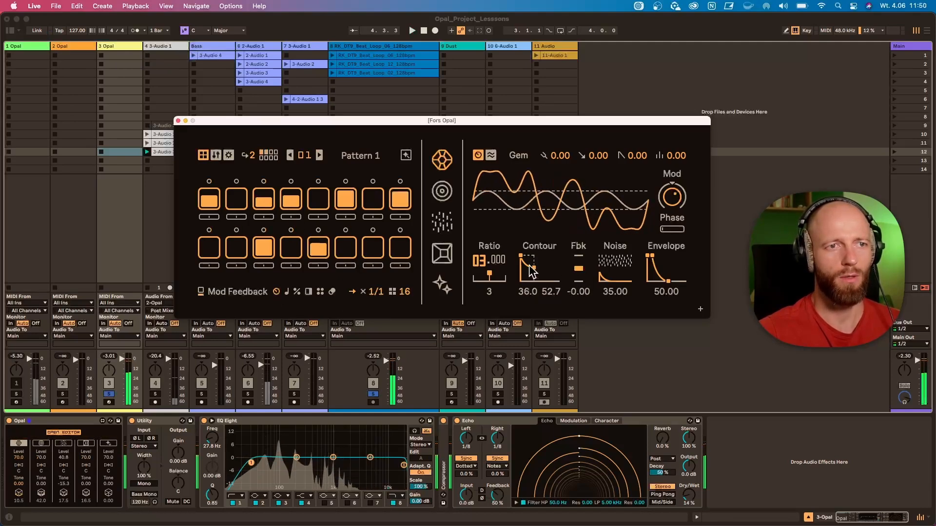
pyautogui.moveTo(579, 269); pyautogui.dragTo(579, 270)
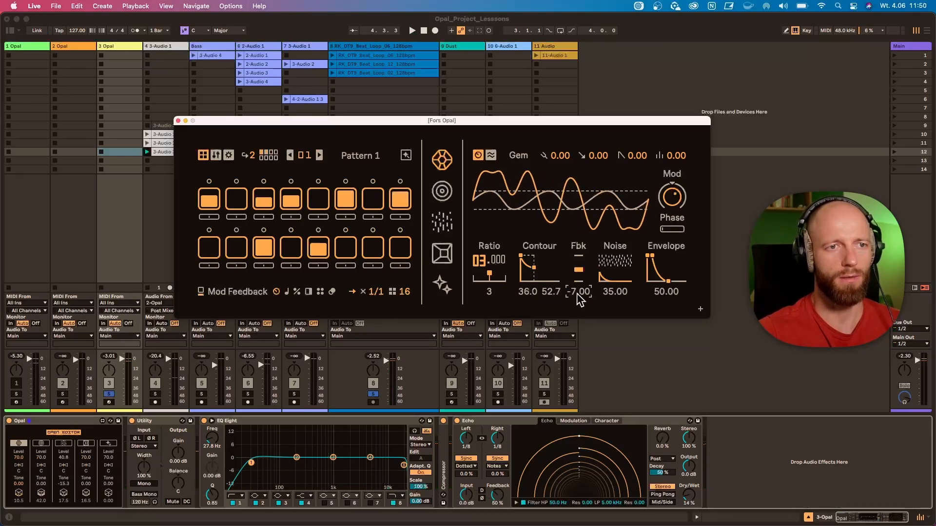
# Adjust the mod feedback of individual steps and the mod depth of step 11 during playback
pyautogui.click(529, 292)
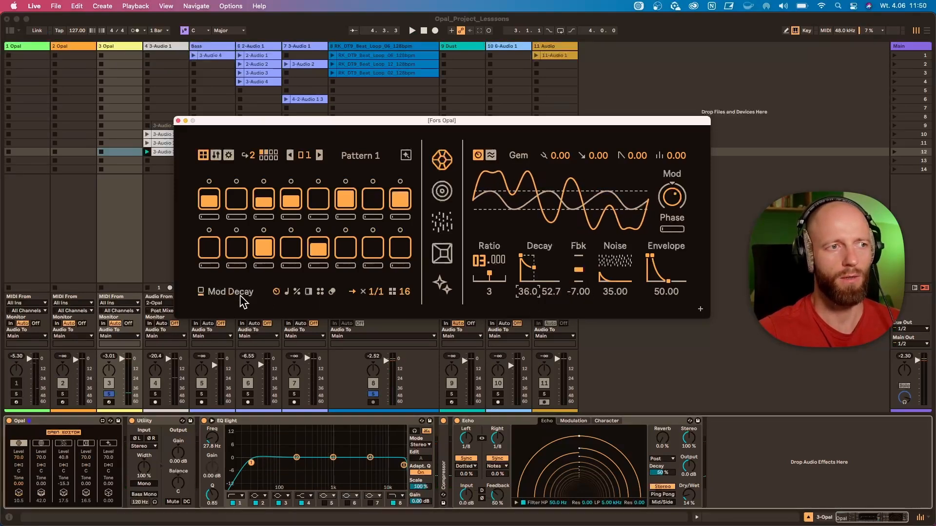
pyautogui.click(584, 292)
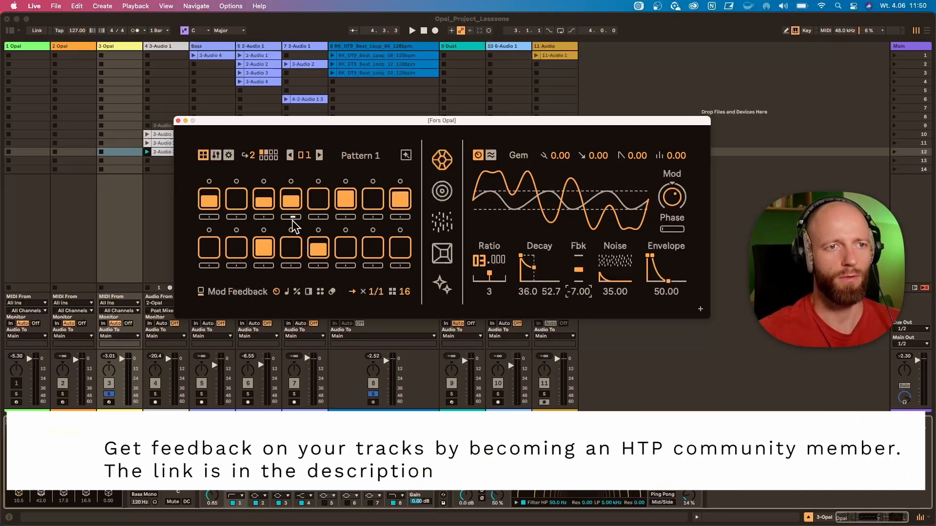
pyautogui.press('space')
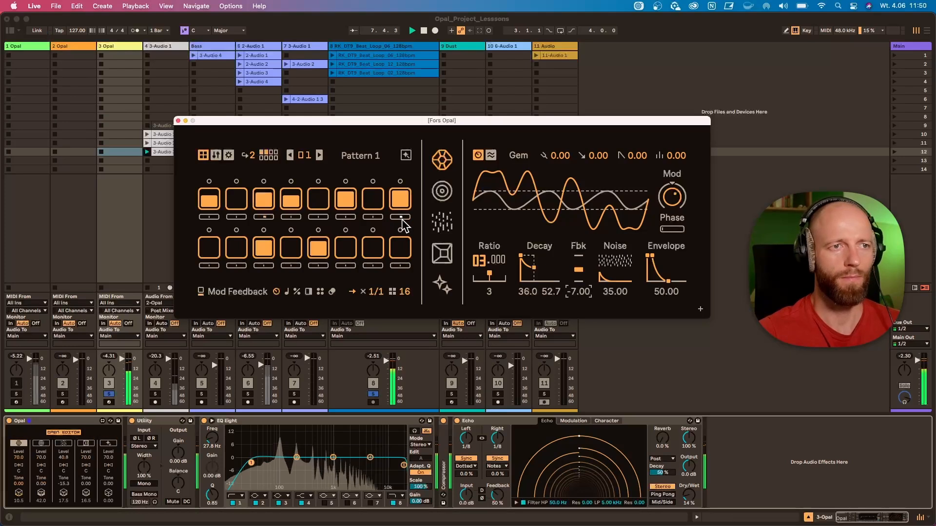
pyautogui.click(317, 249)
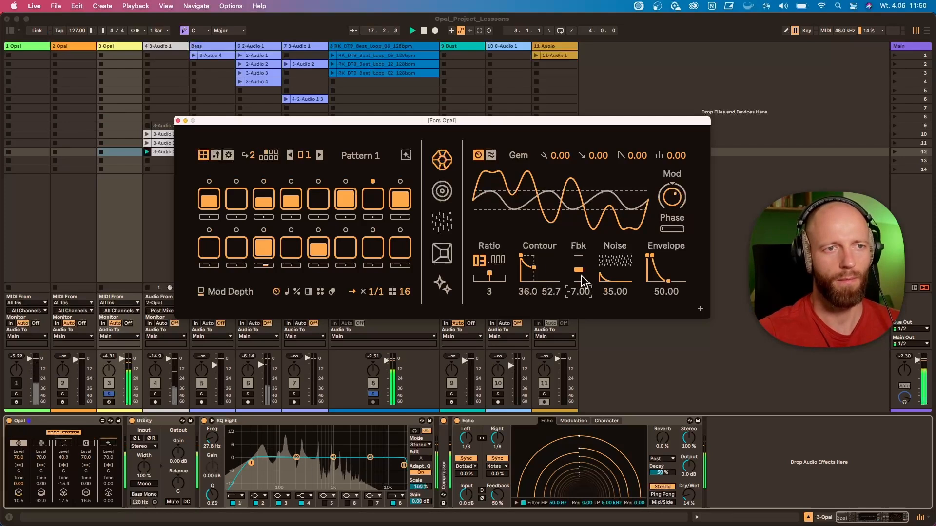
# Adjust the envelope release of step 1 and the mod decay of step 4, and stop playback
pyautogui.click(668, 281)
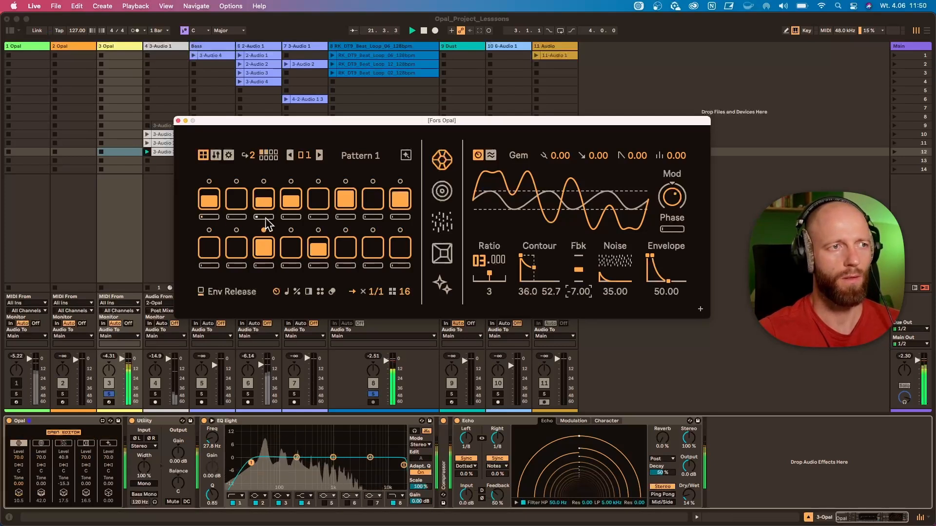
pyautogui.moveTo(204, 218); pyautogui.dragTo(208, 218)
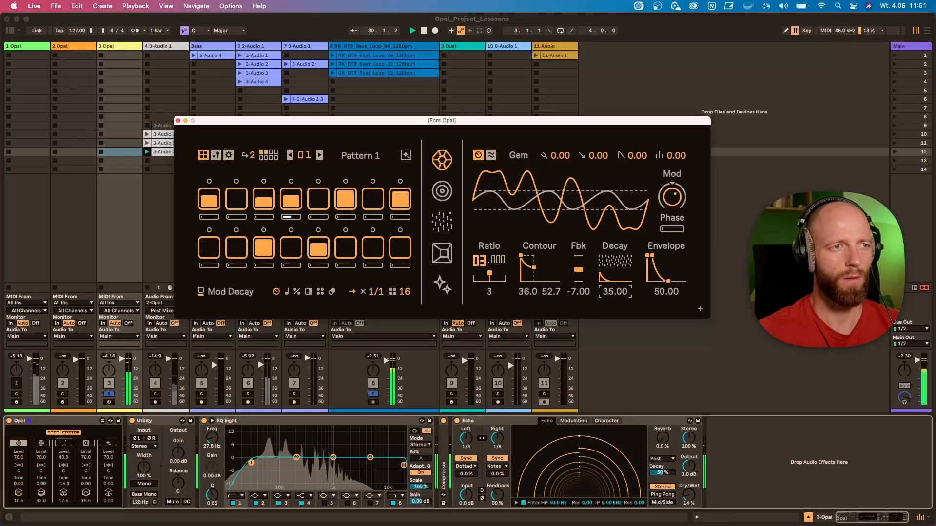
pyautogui.press('space')
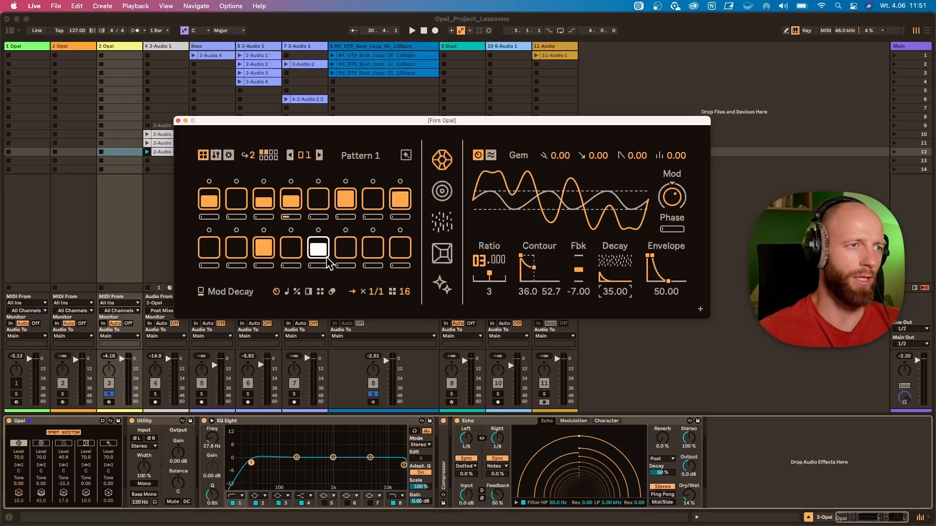
# Extend the Gem sequence to three pages and try step 15 with note g-2, ending with the step cleared
pyautogui.click(319, 246)
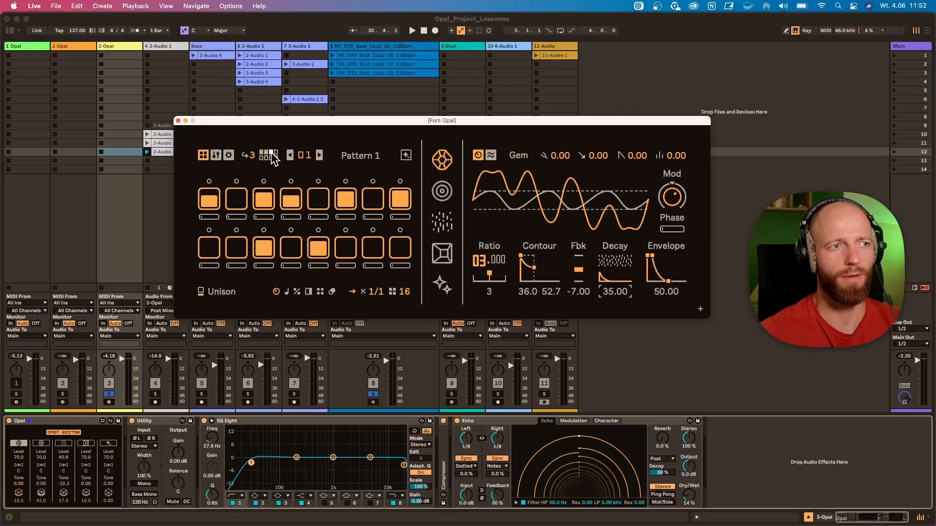
pyautogui.click(286, 293)
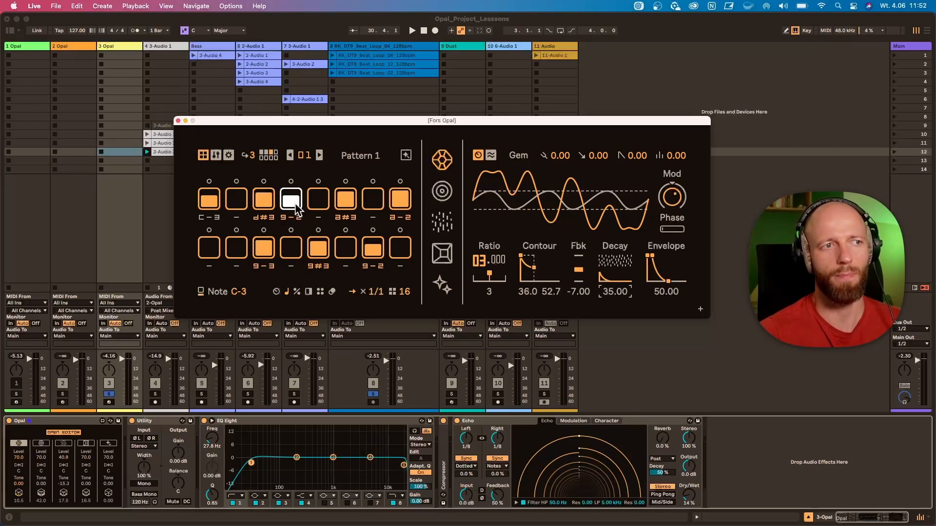
pyautogui.click(382, 258)
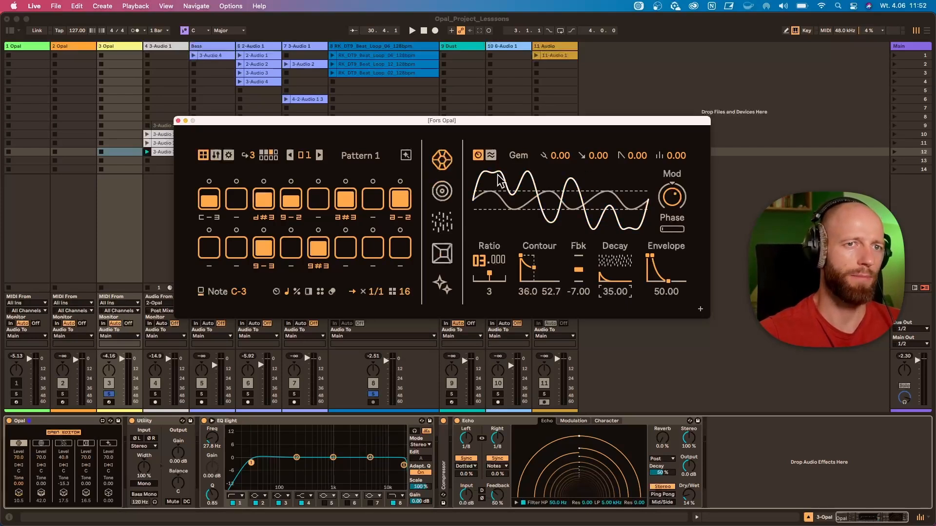
# Start playback and reduce the Gem sequence to a single page
pyautogui.press('space')
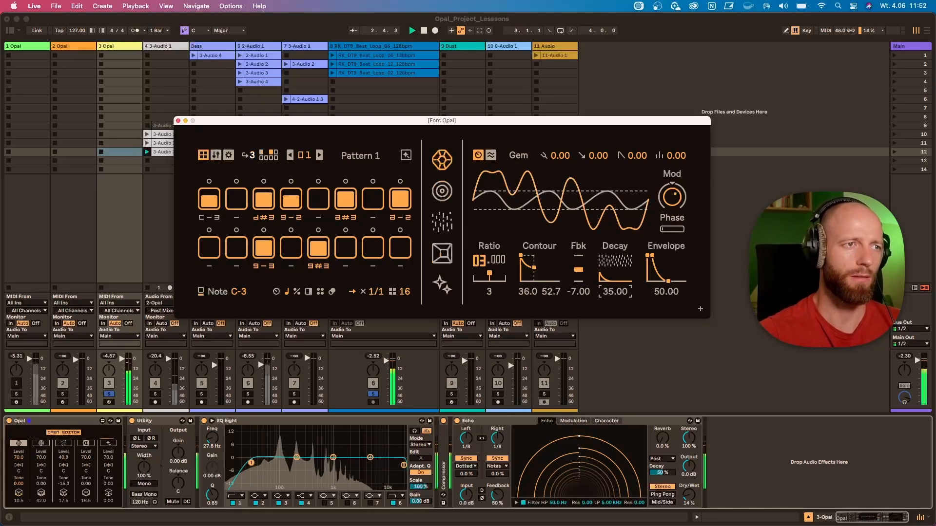
pyautogui.moveTo(252, 156); pyautogui.dragTo(252, 167)
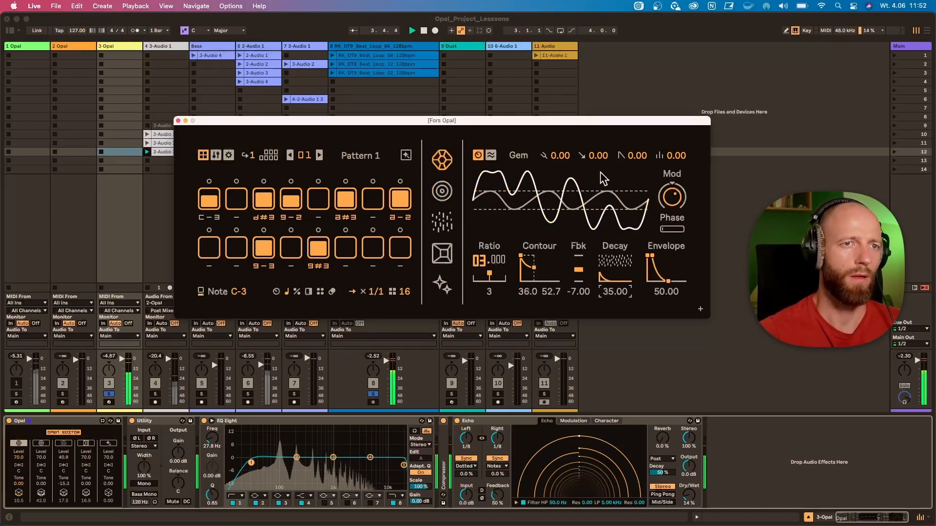
# Try the Gem voice's coarse modulator ratio at 0 and 1, ending at 3
pyautogui.moveTo(484, 267); pyautogui.dragTo(484, 280)
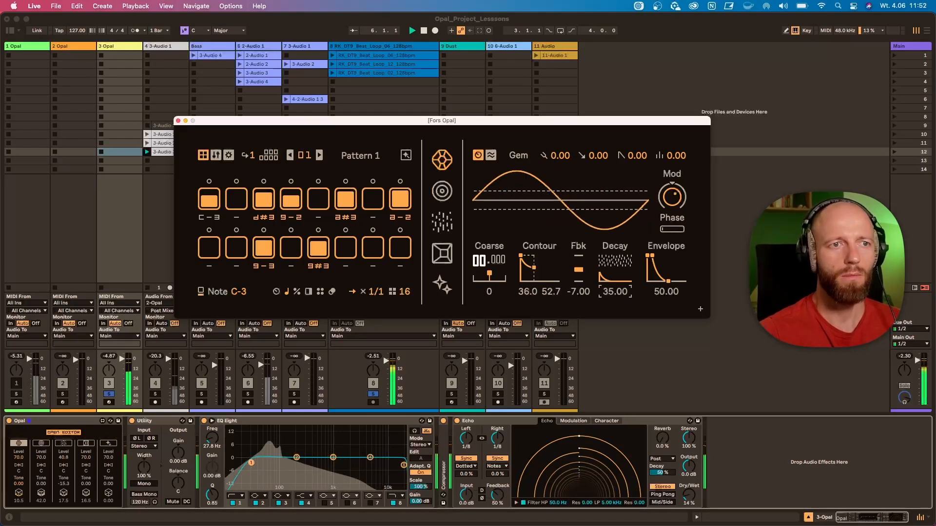
pyautogui.moveTo(479, 261); pyautogui.dragTo(479, 256)
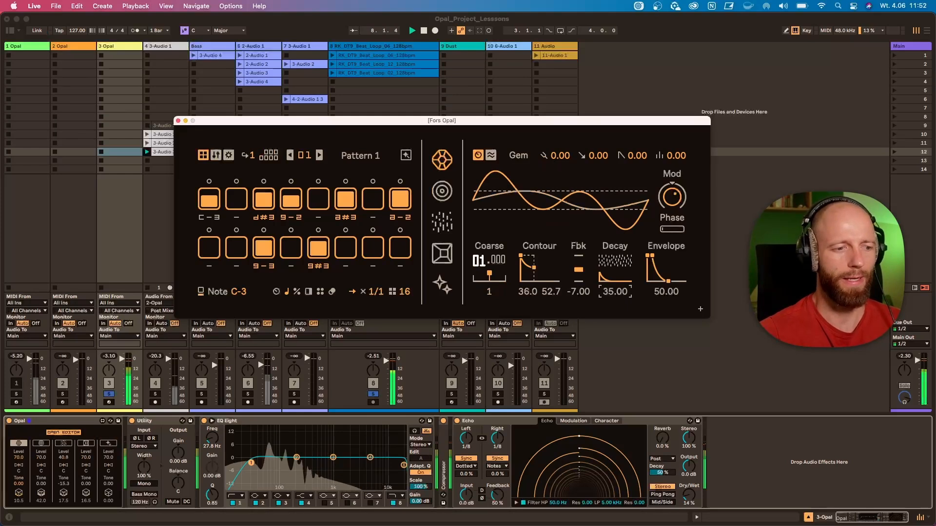
pyautogui.moveTo(479, 256)
pyautogui.mouseDown()
pyautogui.moveTo(480, 219)
pyautogui.moveTo(479, 238)
pyautogui.mouseUp()
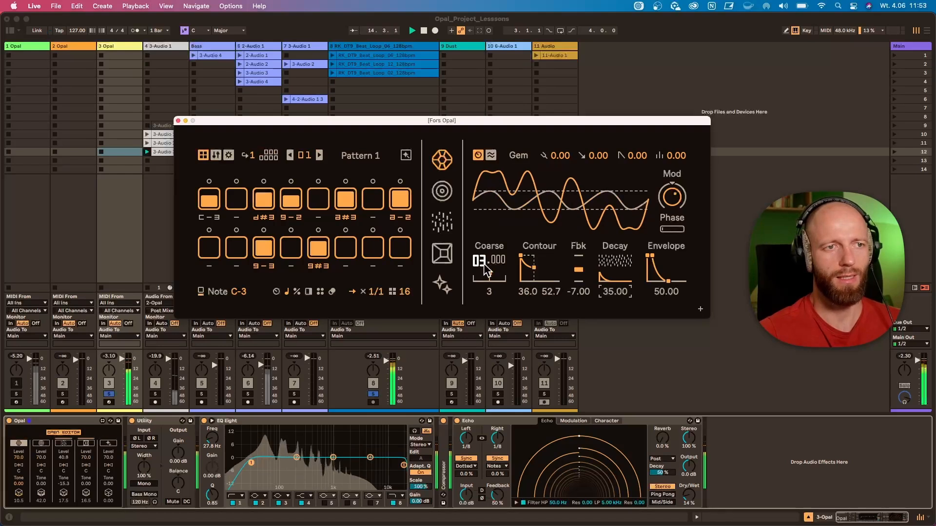
# Audition the Gem voice's mod amount at 38.50 and lower, and try its phase at 31.50 before resetting the phase
pyautogui.moveTo(676, 198)
pyautogui.mouseDown()
pyautogui.moveTo(676, 212)
pyautogui.moveTo(676, 200)
pyautogui.mouseUp()
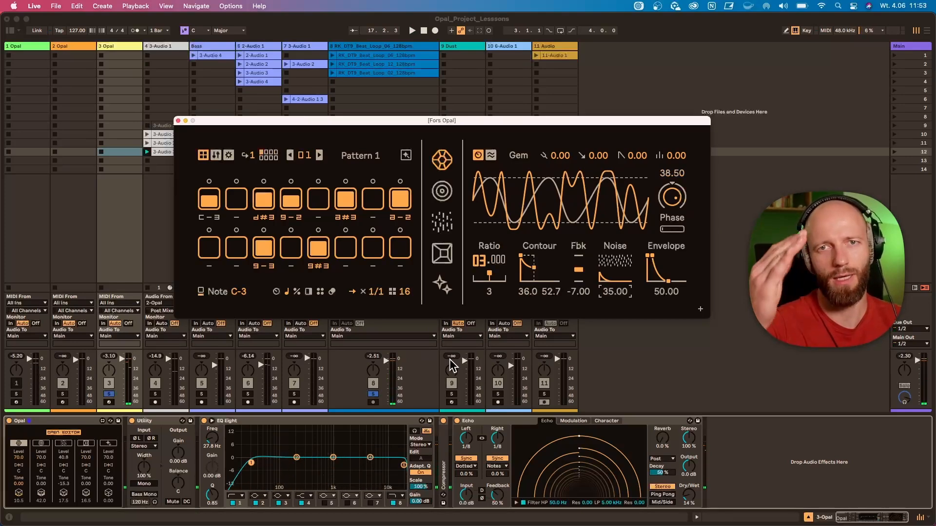
pyautogui.moveTo(676, 195)
pyautogui.mouseDown()
pyautogui.moveTo(675, 211)
pyautogui.moveTo(673, 187)
pyautogui.moveTo(674, 199)
pyautogui.mouseUp()
pyautogui.press('space')
pyautogui.press('space')
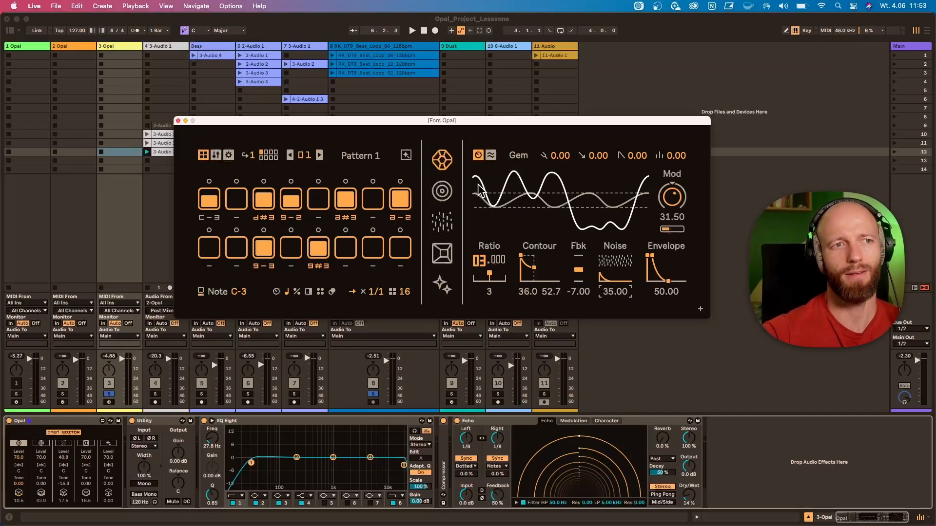
pyautogui.moveTo(674, 229)
pyautogui.mouseDown()
pyautogui.moveTo(666, 229)
pyautogui.moveTo(672, 217)
pyautogui.mouseUp()
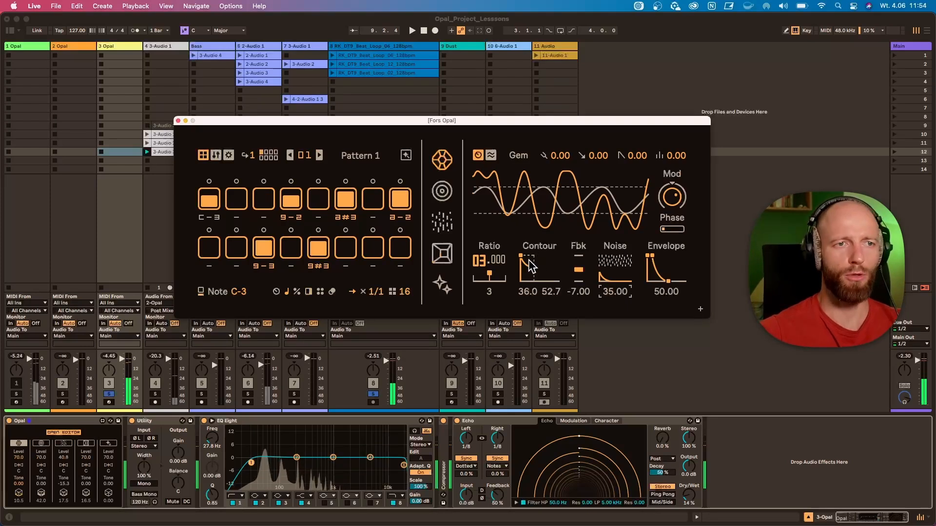
# Set the modulation contour's attack to 45.50 and play the sequence
pyautogui.moveTo(521, 255); pyautogui.dragTo(528, 256)
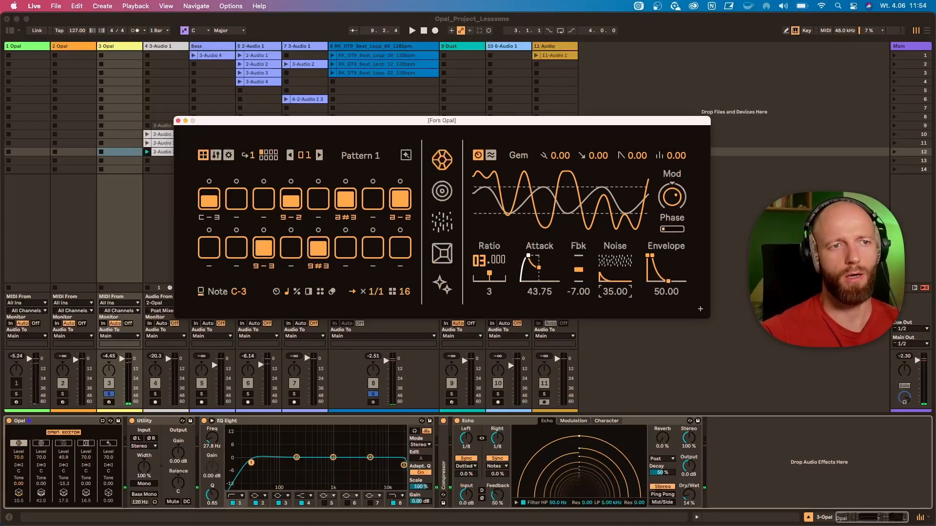
pyautogui.press('space')
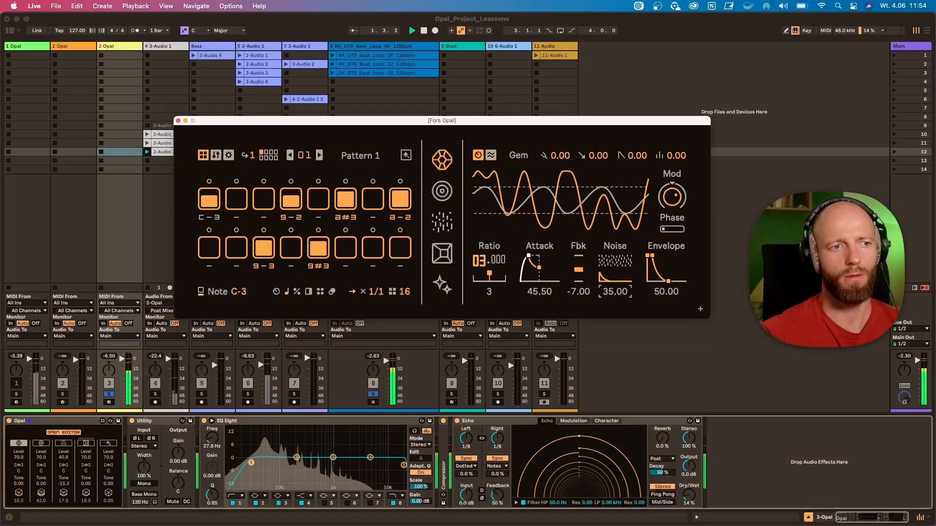
# Set the Gem's modulation contour to 0.00 attack, 34.2 decay and 68.5 end, with feedback at 12.2 and noise at 5.25
pyautogui.moveTo(529, 255); pyautogui.dragTo(527, 256)
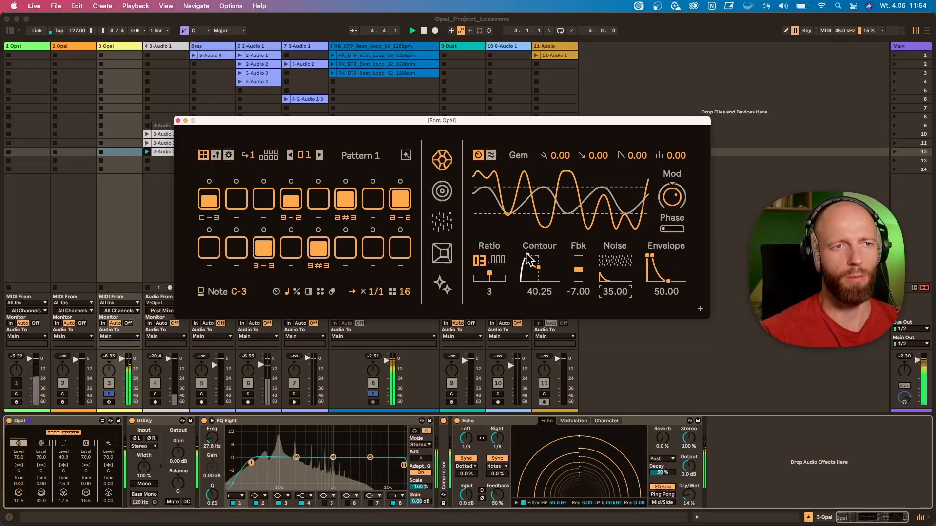
pyautogui.moveTo(527, 255); pyautogui.dragTo(587, 259)
pyautogui.moveTo(618, 291)
pyautogui.mouseDown()
pyautogui.moveTo(618, 256)
pyautogui.moveTo(612, 298)
pyautogui.mouseUp()
pyautogui.moveTo(616, 263); pyautogui.dragTo(650, 274)
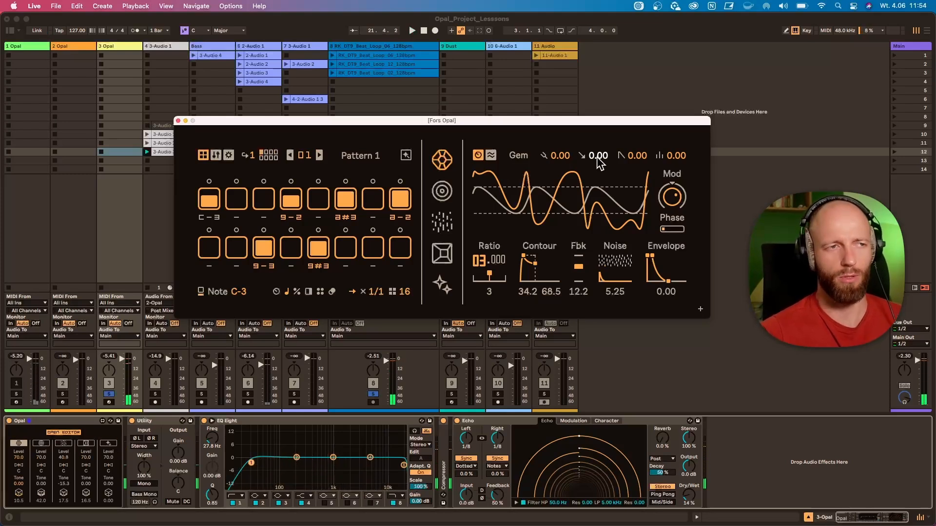
pyautogui.press('space')
pyautogui.moveTo(524, 257); pyautogui.dragTo(520, 258)
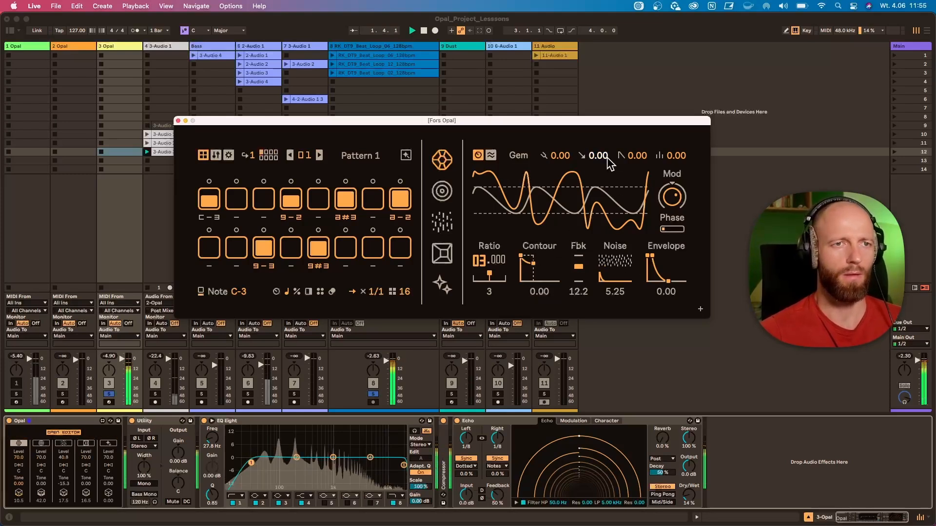
# Set the Gem's pitch sweep to 9.07 with a time of 3.15, try the neighbouring layering value at 12.0, and lower the mod amount
pyautogui.moveTo(604, 156); pyautogui.dragTo(598, 177)
pyautogui.press('space')
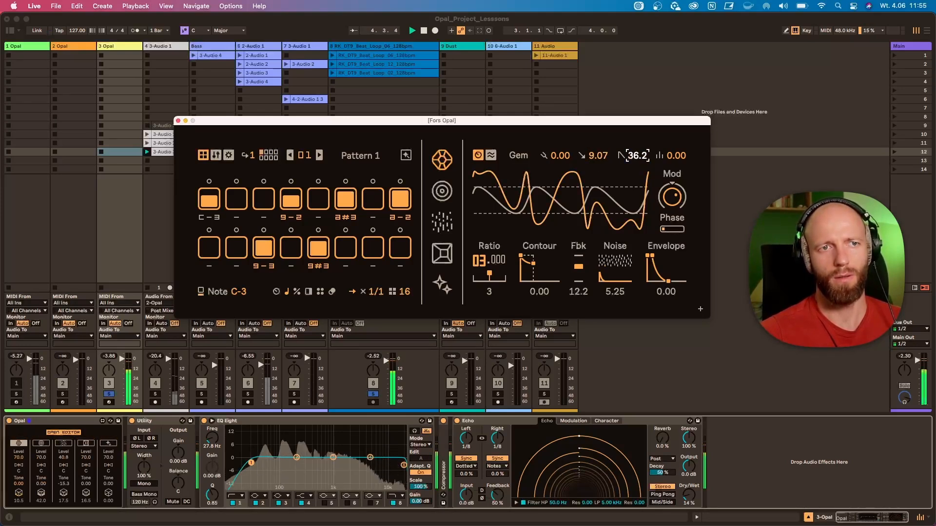
pyautogui.moveTo(640, 156); pyautogui.dragTo(674, 116)
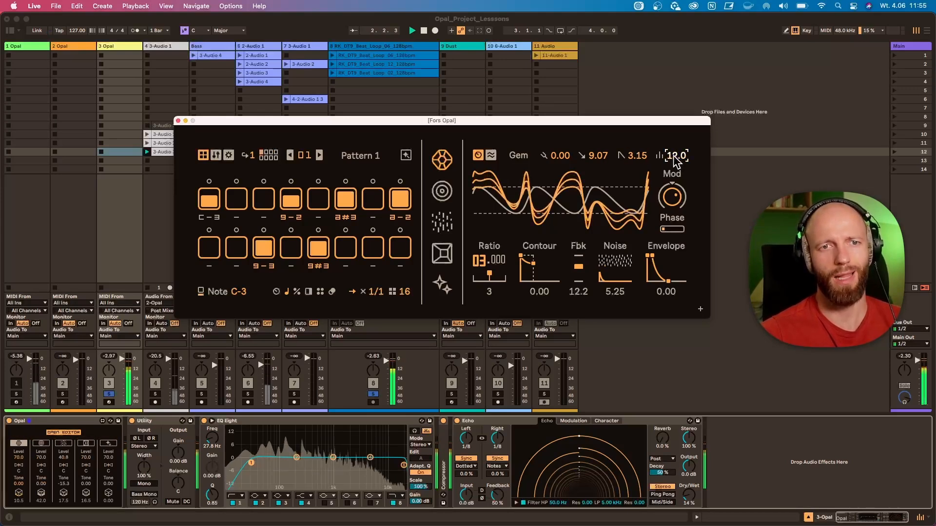
pyautogui.moveTo(677, 207)
pyautogui.mouseDown()
pyautogui.moveTo(680, 162)
pyautogui.moveTo(678, 204)
pyautogui.mouseUp()
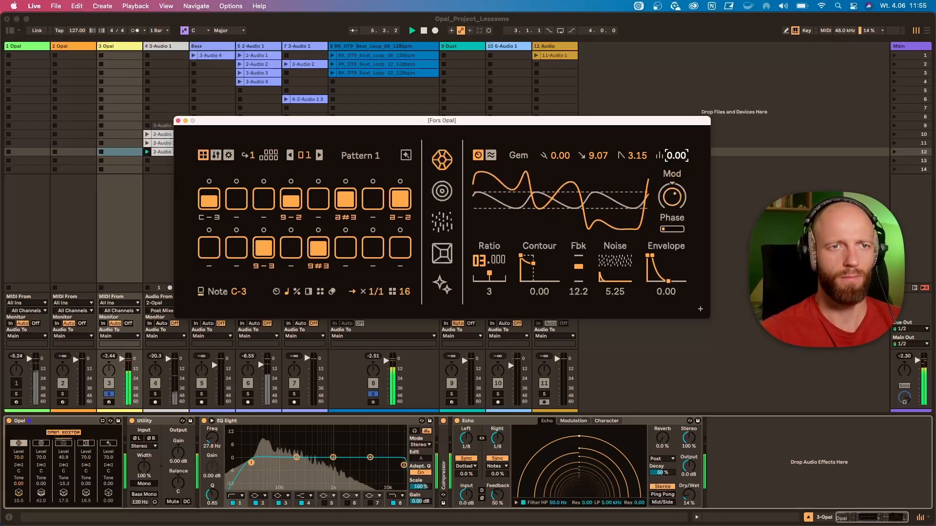
# Give the Gem's LFO a sine shape with a skew of about -26, and modulate Tune with it by 1.57 during playback
pyautogui.click(490, 156)
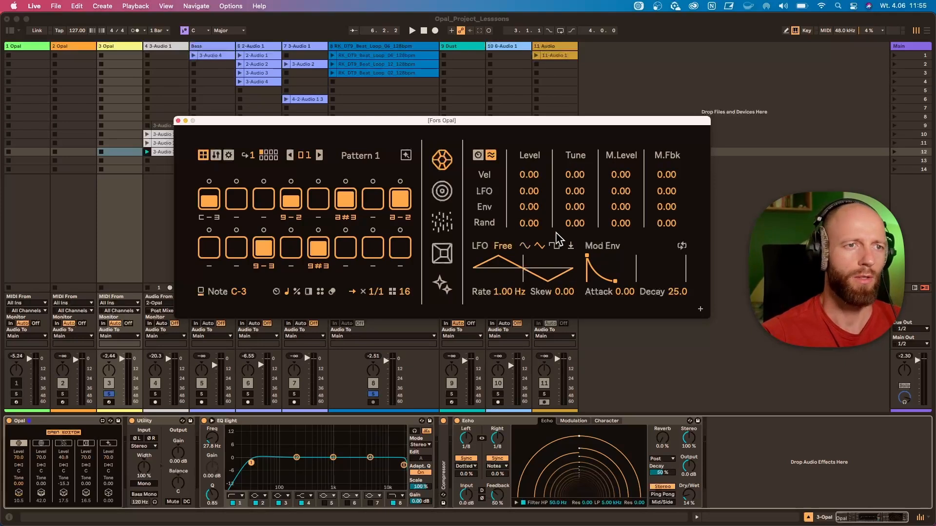
pyautogui.click(525, 248)
pyautogui.moveTo(532, 280); pyautogui.dragTo(532, 293)
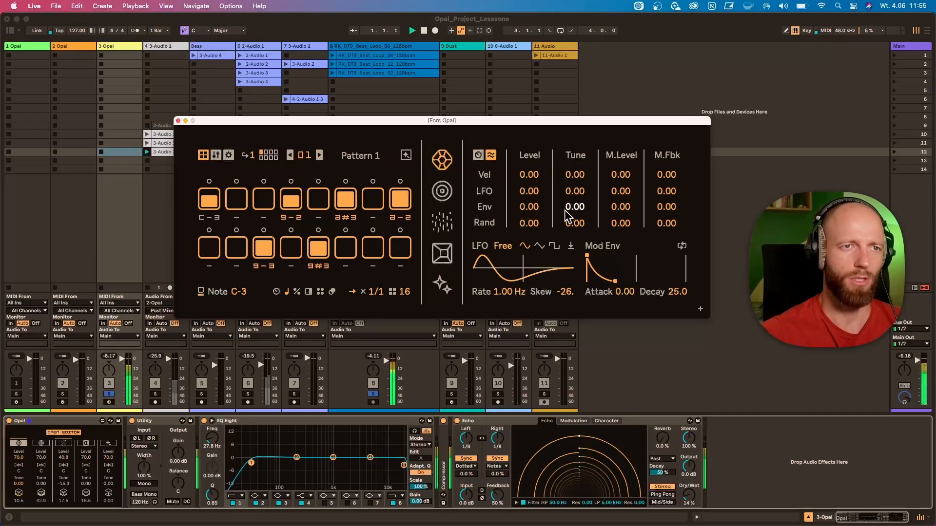
pyautogui.press('space')
pyautogui.moveTo(575, 191)
pyautogui.mouseDown()
pyautogui.moveTo(575, 181)
pyautogui.moveTo(574, 194)
pyautogui.mouseUp()
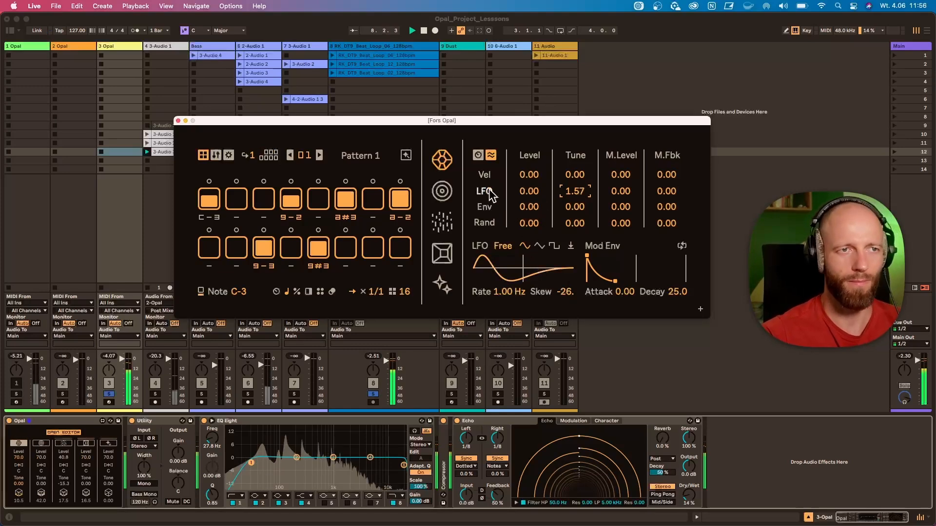
# Lengthen the Gem's amplitude envelope decay to 72.75 and reset the pitch sweep to 0.00
pyautogui.click(479, 155)
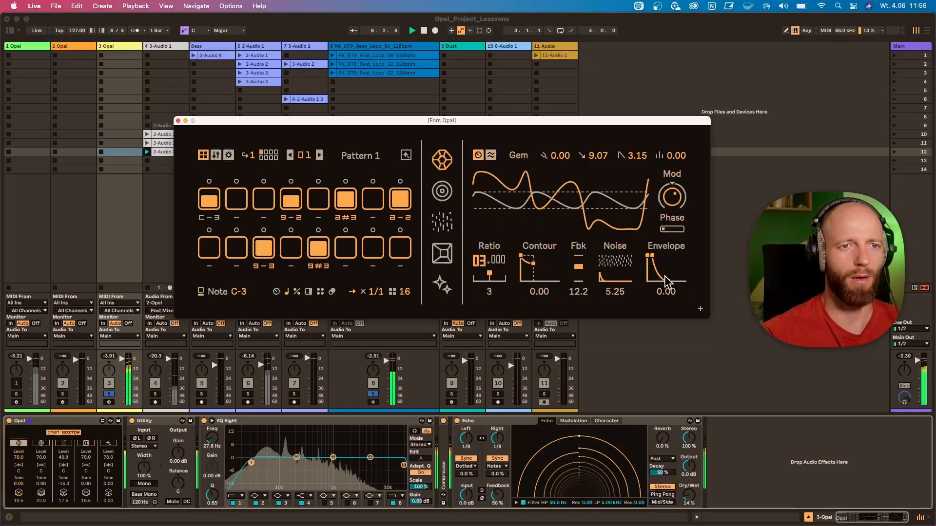
pyautogui.moveTo(674, 282); pyautogui.dragTo(675, 282)
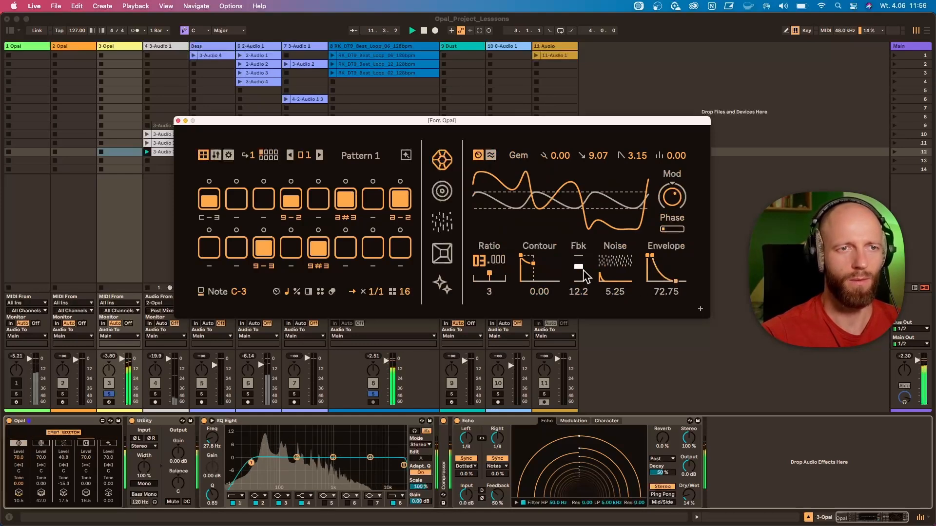
pyautogui.doubleClick(593, 157)
# Try random modulation of the Gem's M.Level at 7.87, settling on 1.57
pyautogui.click(491, 155)
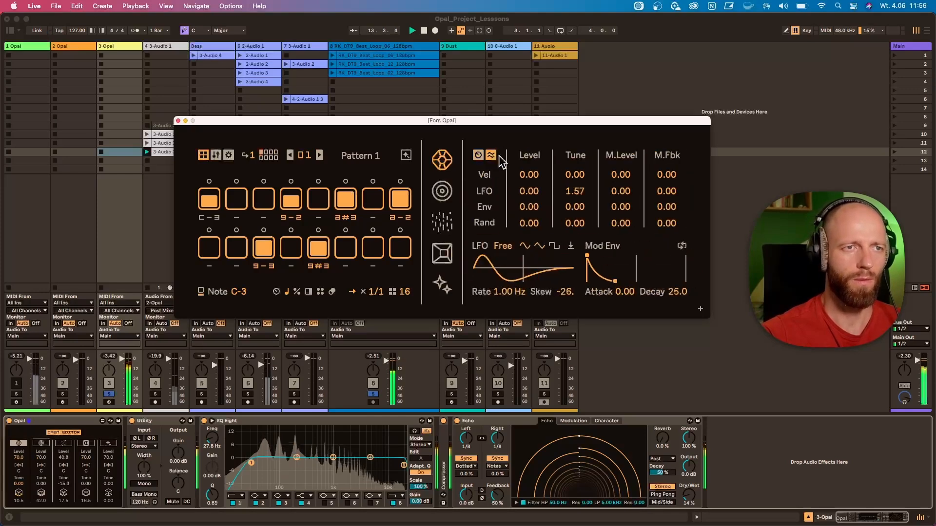
pyautogui.click(621, 223)
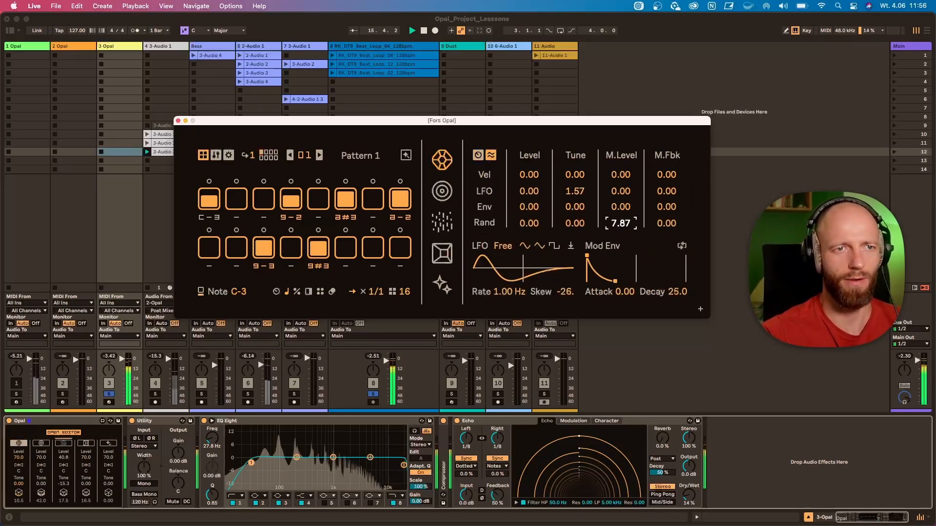
pyautogui.moveTo(620, 219); pyautogui.dragTo(621, 222)
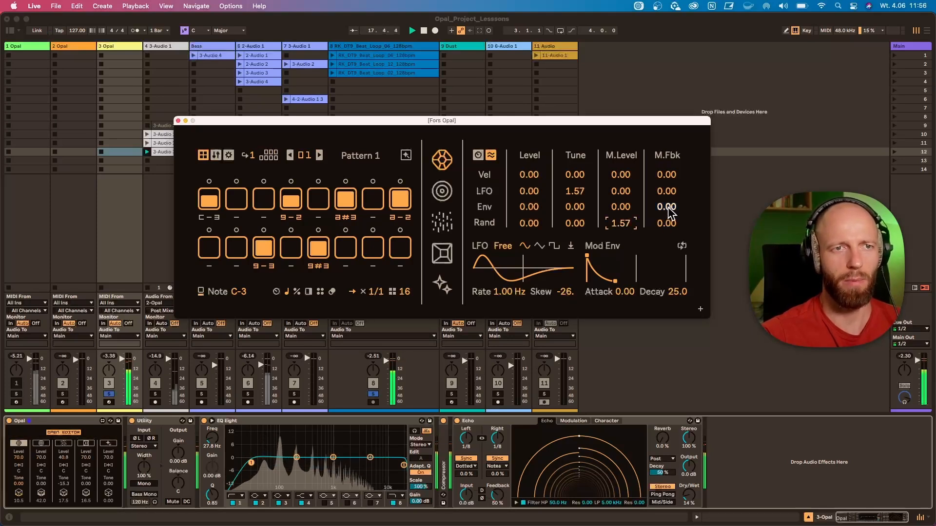
# Set the envelope modulation of M.Fbk to 45.67 and shape the Mod Env with attack 17.5 and decay 5.75
pyautogui.moveTo(669, 210); pyautogui.dragTo(669, 195)
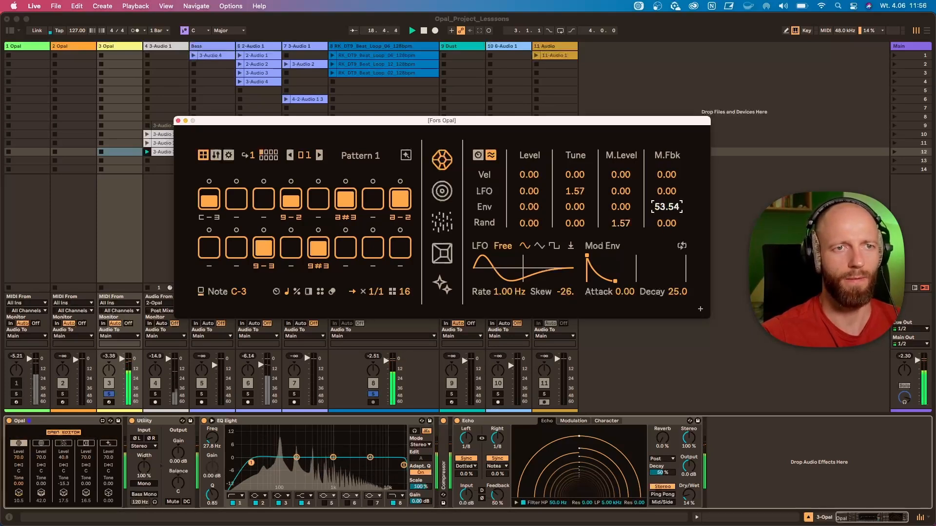
pyautogui.moveTo(586, 255); pyautogui.dragTo(606, 281)
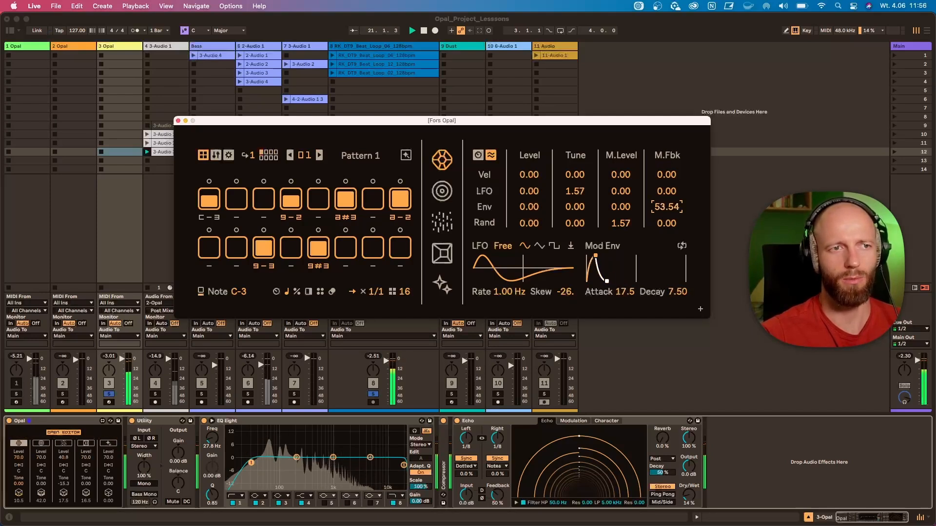
pyautogui.moveTo(672, 214); pyautogui.dragTo(672, 220)
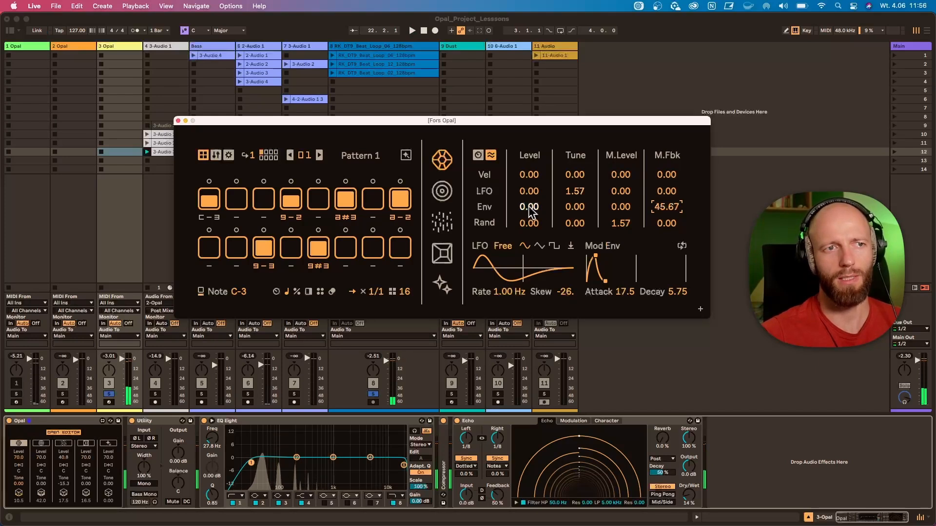
# Show the per-step parameter locks during playback, and set the Gem's envelope decay to 64.00 and feedback to 7.00
pyautogui.click(277, 292)
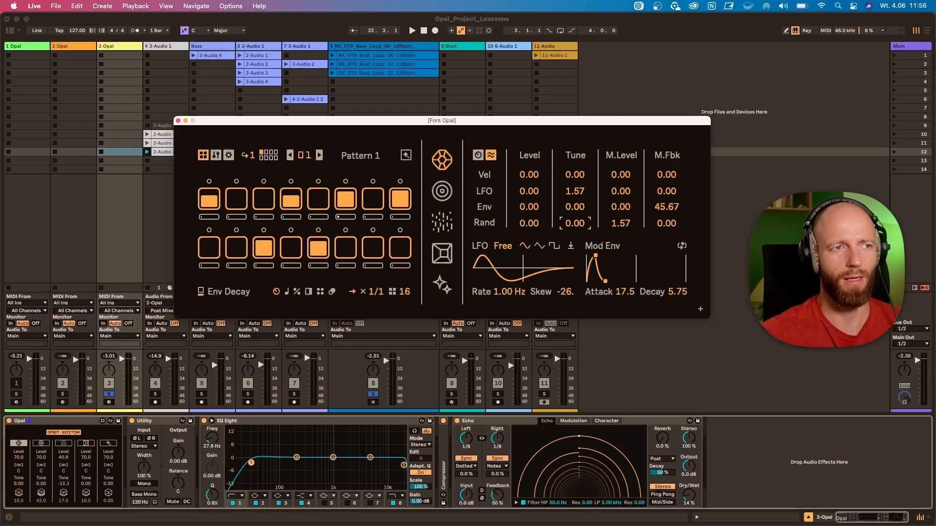
pyautogui.press('space')
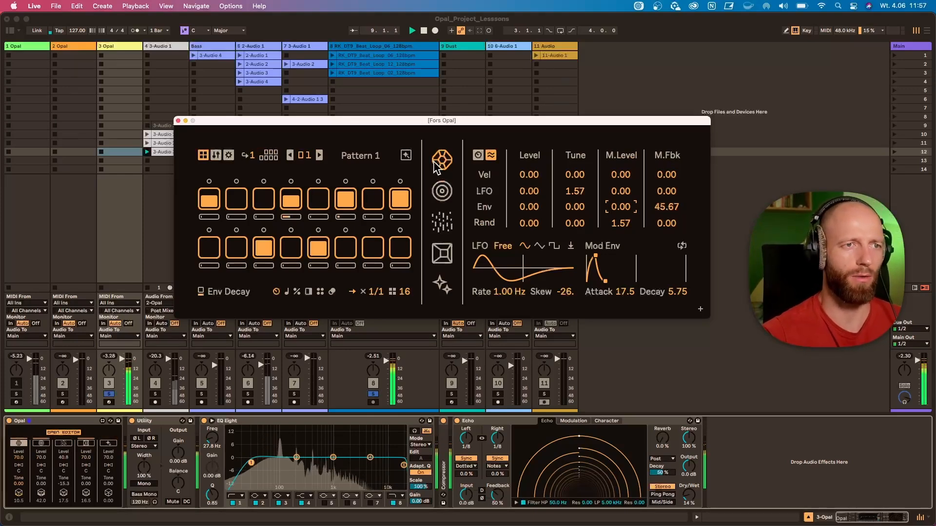
pyautogui.click(478, 155)
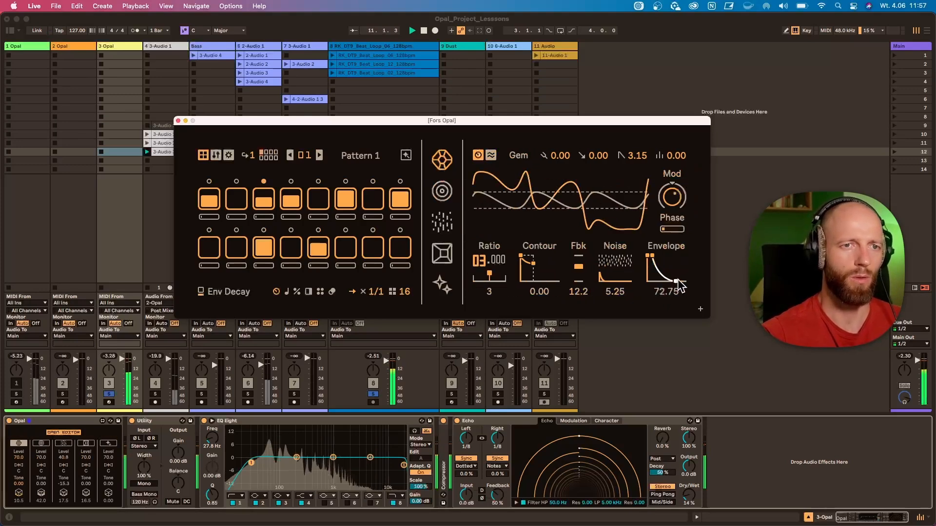
pyautogui.moveTo(668, 280)
pyautogui.mouseDown()
pyautogui.moveTo(653, 281)
pyautogui.moveTo(674, 282)
pyautogui.mouseUp()
pyautogui.moveTo(578, 282)
pyautogui.mouseDown()
pyautogui.moveTo(578, 271)
pyautogui.moveTo(578, 287)
pyautogui.mouseUp()
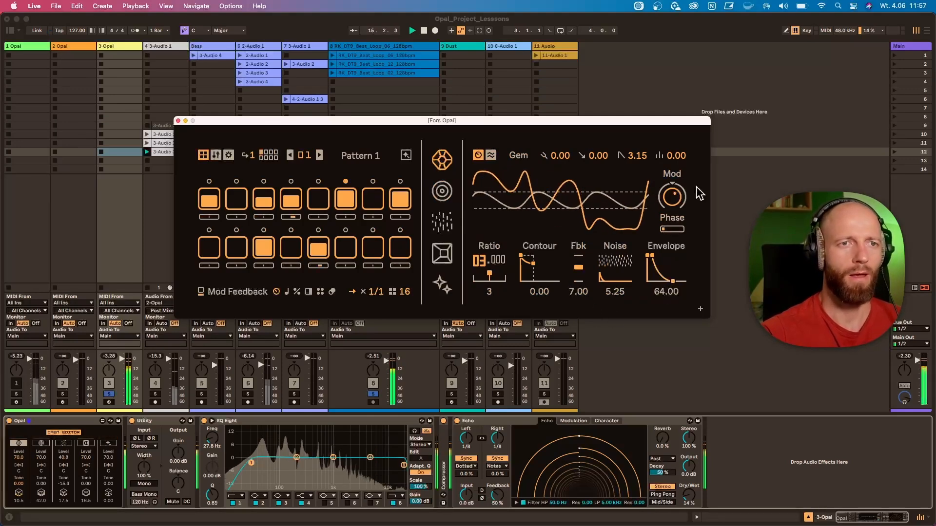
# Audition the Gem's mod depth at -3.50 and at a high amount before lowering it, and extend the sequence to two pages
pyautogui.moveTo(672, 196)
pyautogui.mouseDown()
pyautogui.moveTo(672, 219)
pyautogui.moveTo(672, 204)
pyautogui.mouseUp()
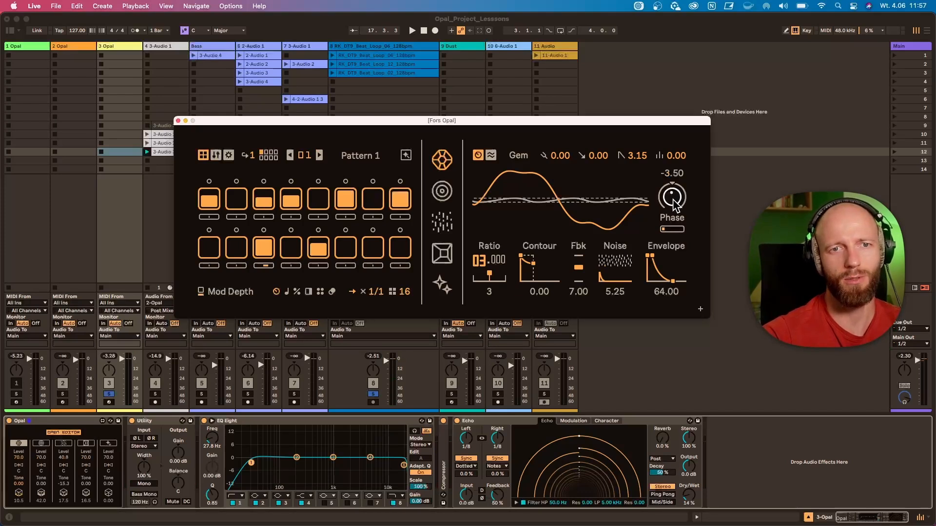
pyautogui.press('space')
pyautogui.moveTo(675, 200); pyautogui.dragTo(675, 165)
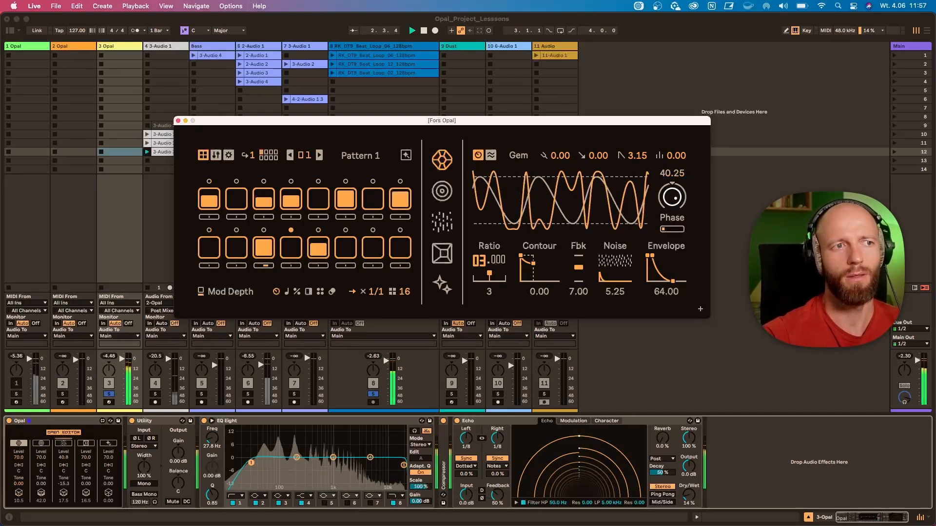
pyautogui.click(251, 155)
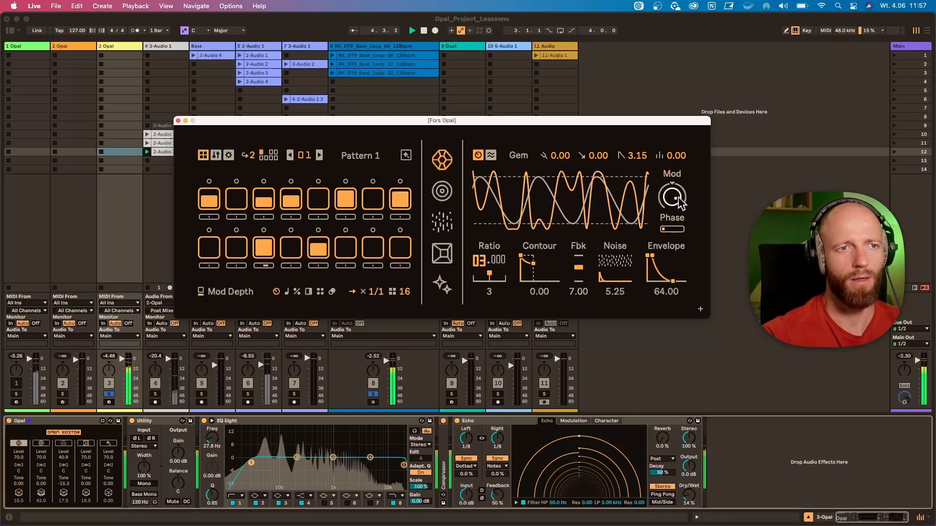
pyautogui.moveTo(675, 200); pyautogui.dragTo(676, 220)
# Check the per-step locks for the Gem's modulation envelope attack and return to the synthesis controls
pyautogui.click(491, 155)
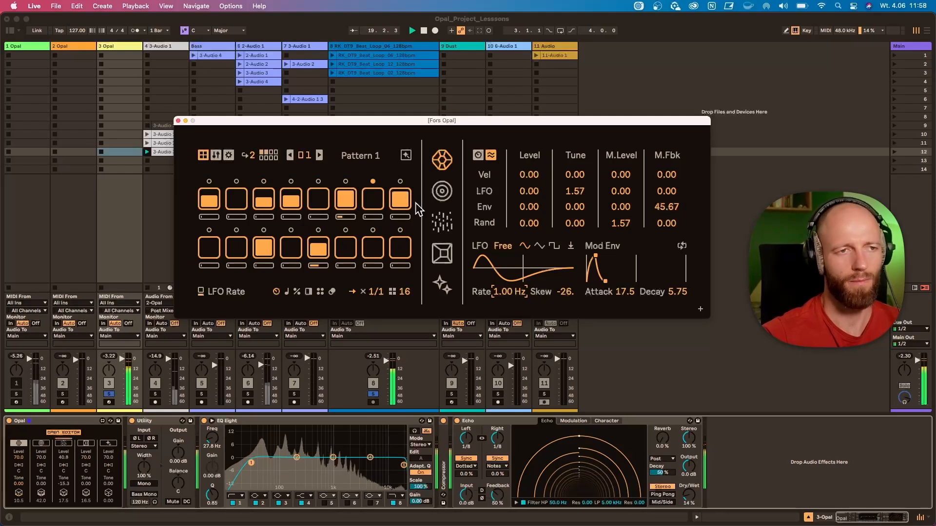
pyautogui.click(622, 292)
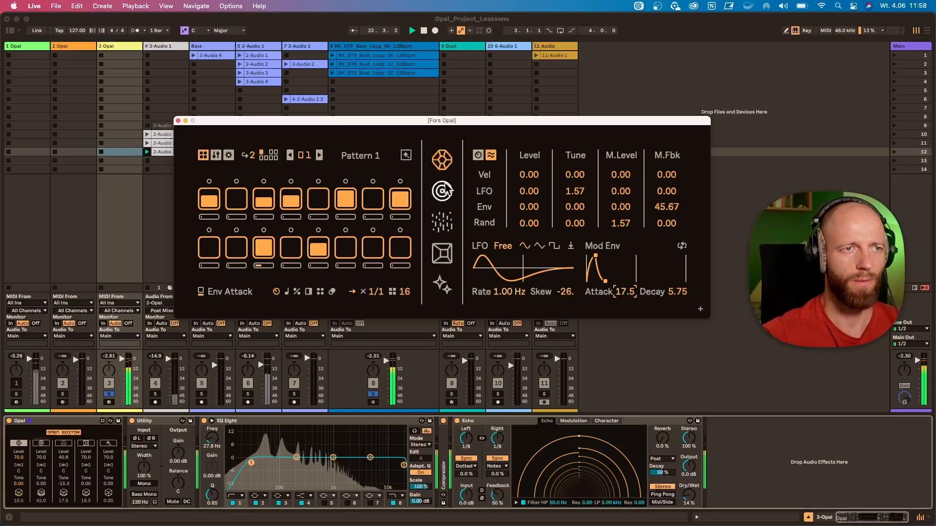
pyautogui.click(477, 154)
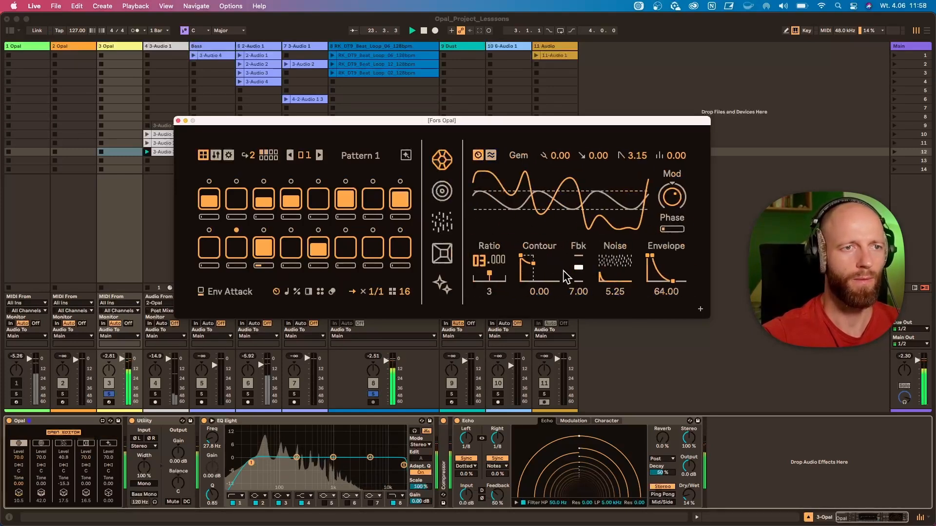
# Set the Gem's modulation contour decay to 29.0 and end to 37.0, and raise the coarse ratio to 4
pyautogui.moveTo(532, 265); pyautogui.dragTo(533, 271)
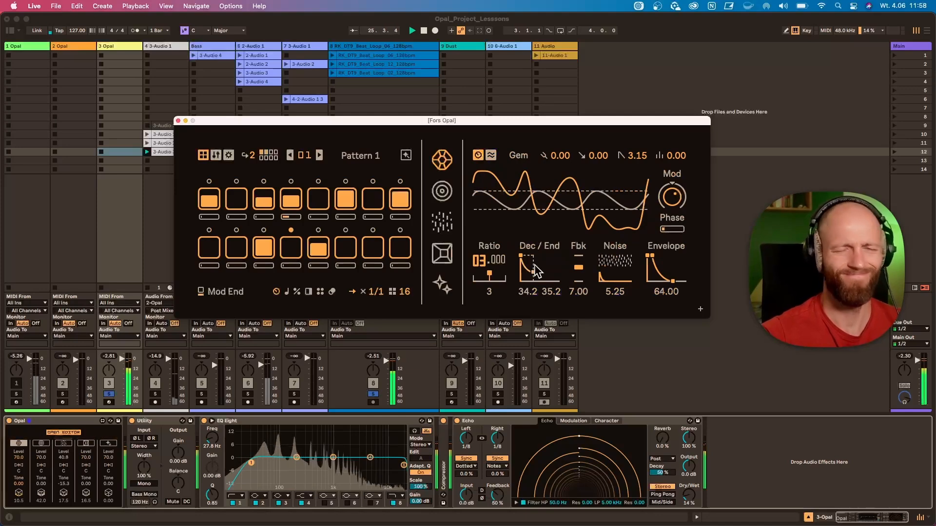
pyautogui.moveTo(536, 271); pyautogui.dragTo(536, 279)
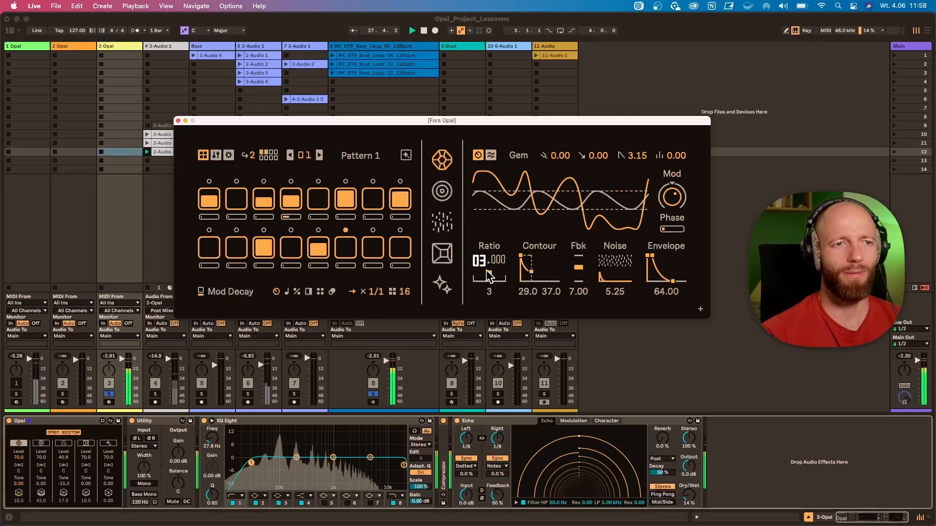
pyautogui.moveTo(482, 262)
pyautogui.mouseDown()
pyautogui.moveTo(482, 249)
pyautogui.moveTo(489, 268)
pyautogui.mouseUp()
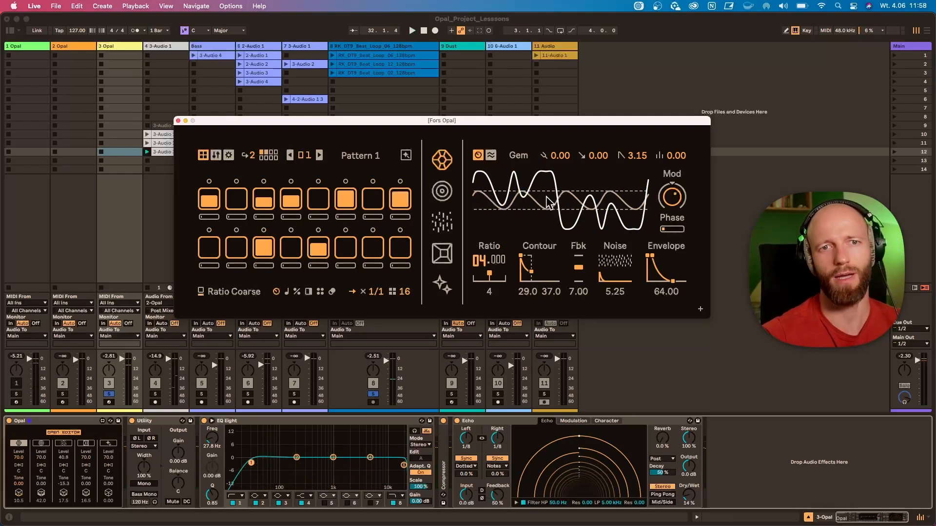
# Switch to the Mass voice and set its step notes to C-5 on step 1, C#5 on step 4 and A-4 on step 7
pyautogui.click(445, 191)
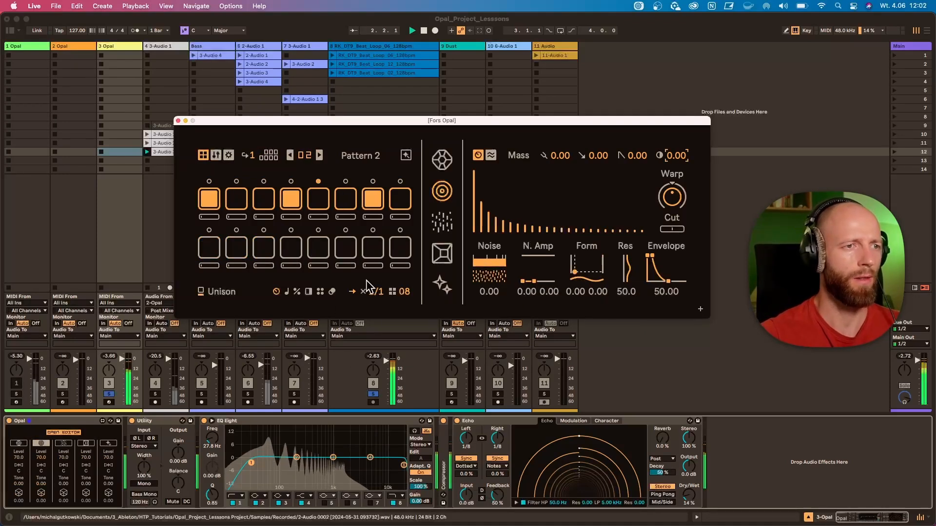
pyautogui.click(286, 292)
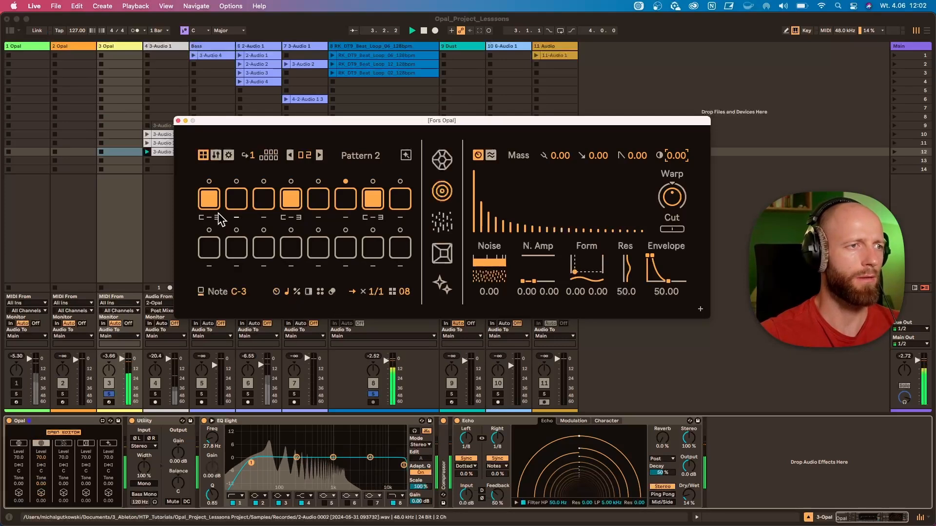
pyautogui.moveTo(217, 217); pyautogui.dragTo(218, 205)
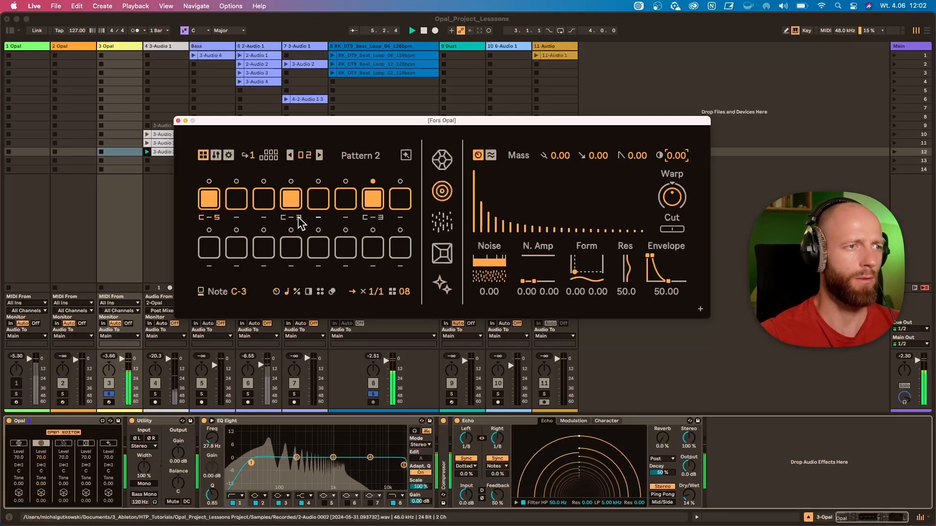
pyautogui.moveTo(298, 218)
pyautogui.mouseDown()
pyautogui.moveTo(299, 204)
pyautogui.moveTo(299, 215)
pyautogui.mouseUp()
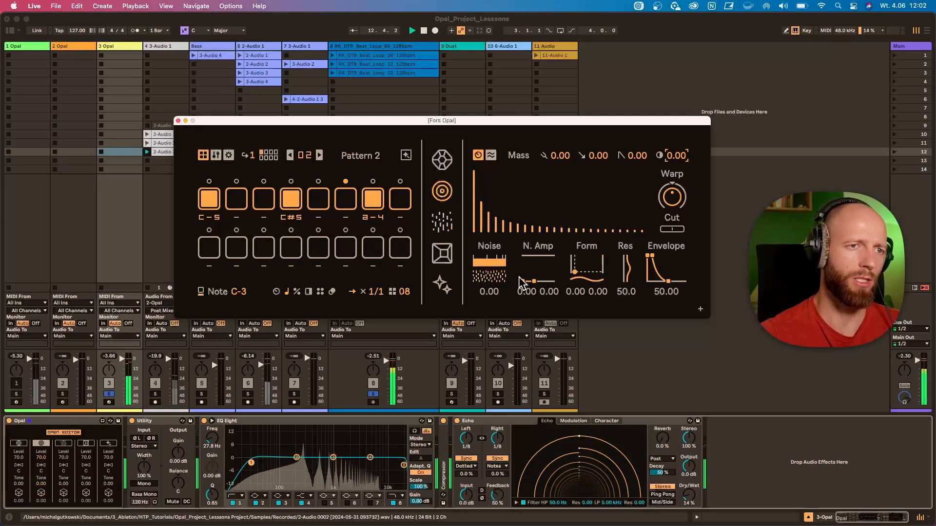
# Set the Mass voice's N. Amp decay to 91.0 and its noise to 42.00
pyautogui.moveTo(520, 282); pyautogui.dragTo(488, 248)
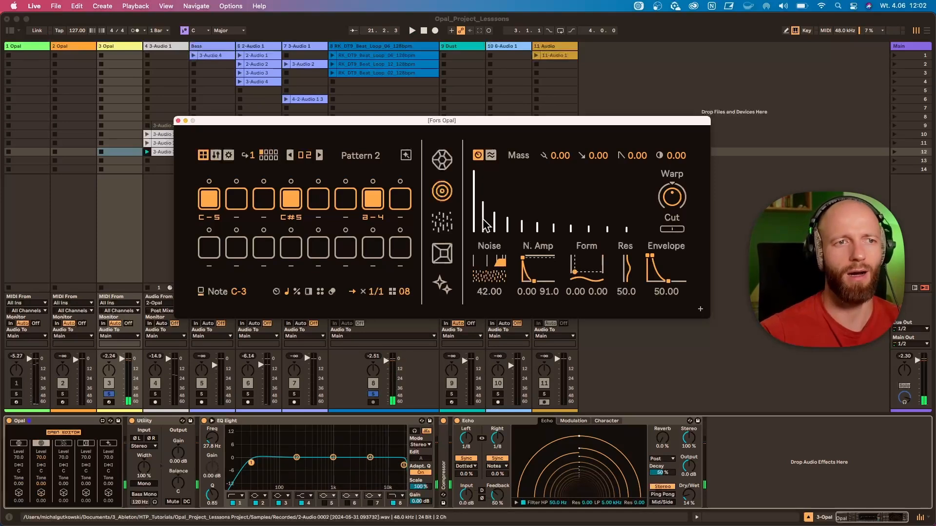
# Start playback and set the Mass voice's noise decay to 56.50, Form to 29.0 and 34.0, and resonance to 62.2
pyautogui.press('space')
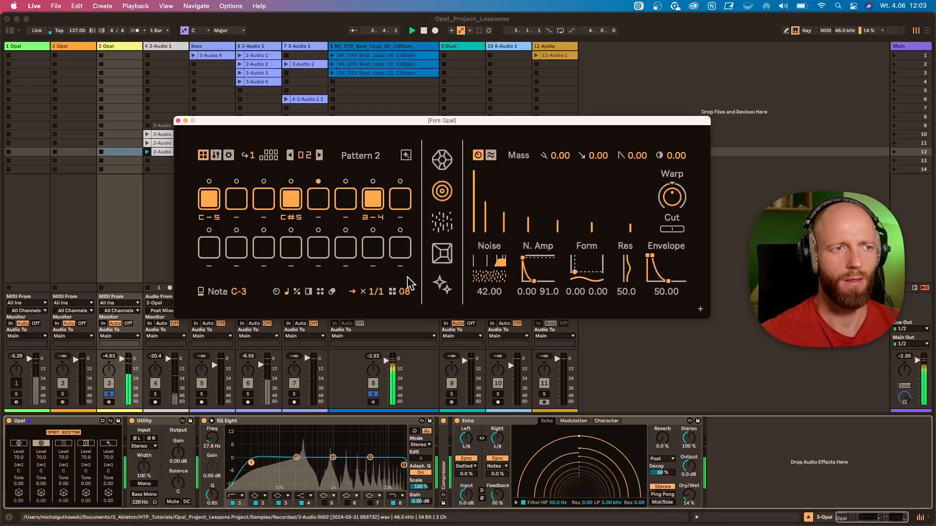
pyautogui.click(277, 292)
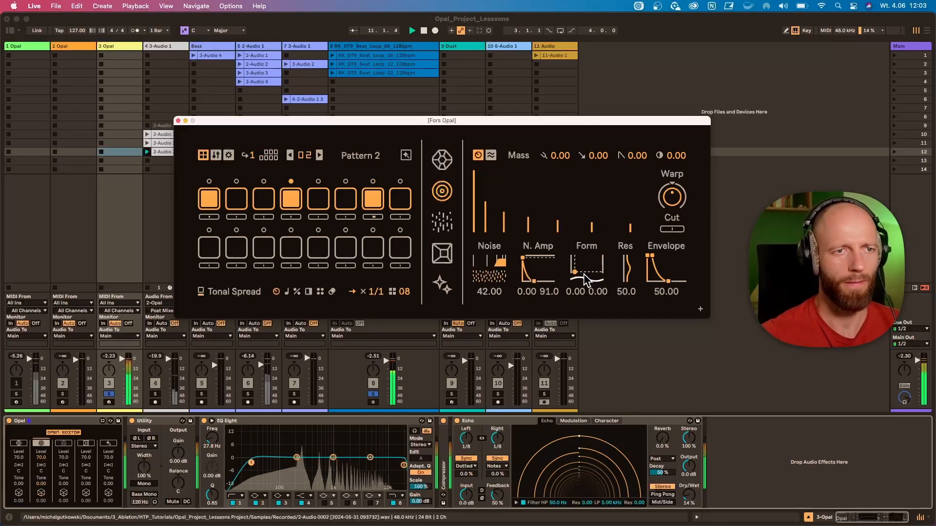
pyautogui.moveTo(535, 284); pyautogui.dragTo(542, 282)
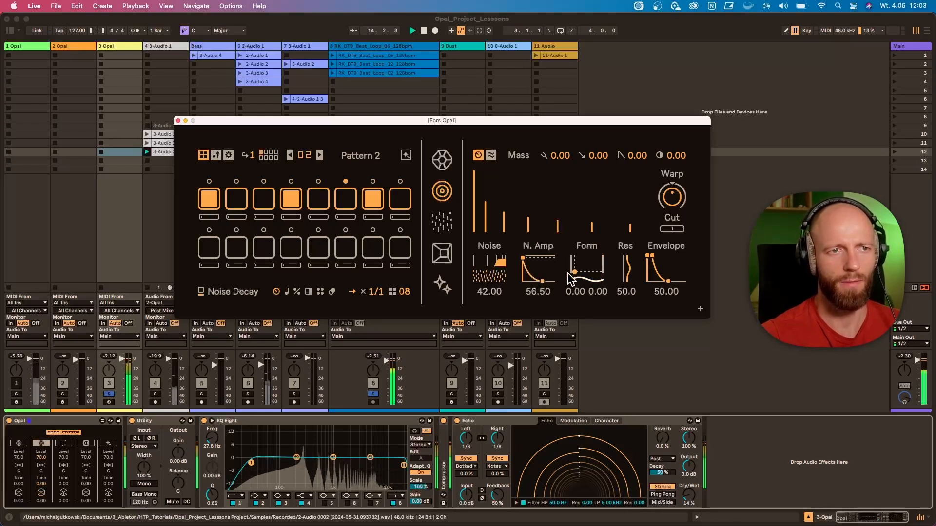
pyautogui.moveTo(576, 272); pyautogui.dragTo(628, 269)
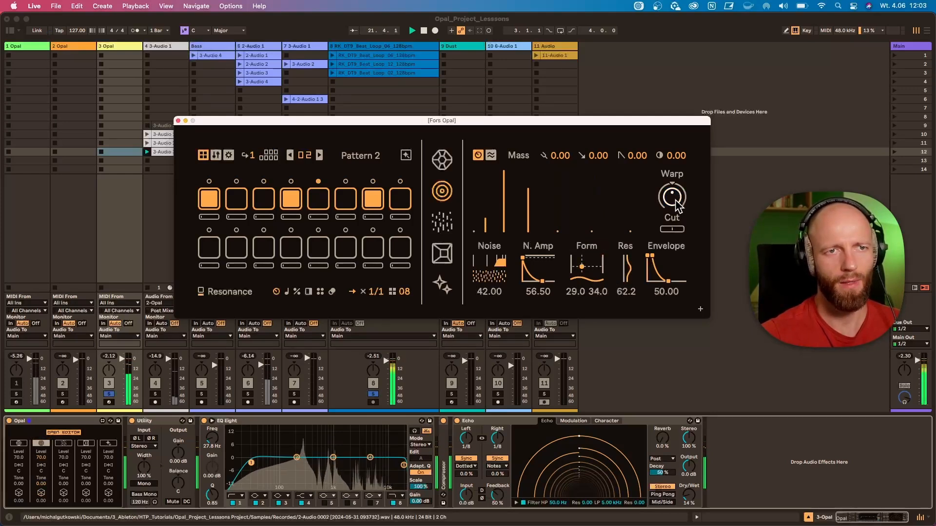
# Adjust the Mass voice's Warp and set its tonal cut to -7.00
pyautogui.moveTo(672, 196)
pyautogui.mouseDown()
pyautogui.moveTo(672, 221)
pyautogui.moveTo(671, 182)
pyautogui.moveTo(671, 195)
pyautogui.mouseUp()
pyautogui.click(673, 230)
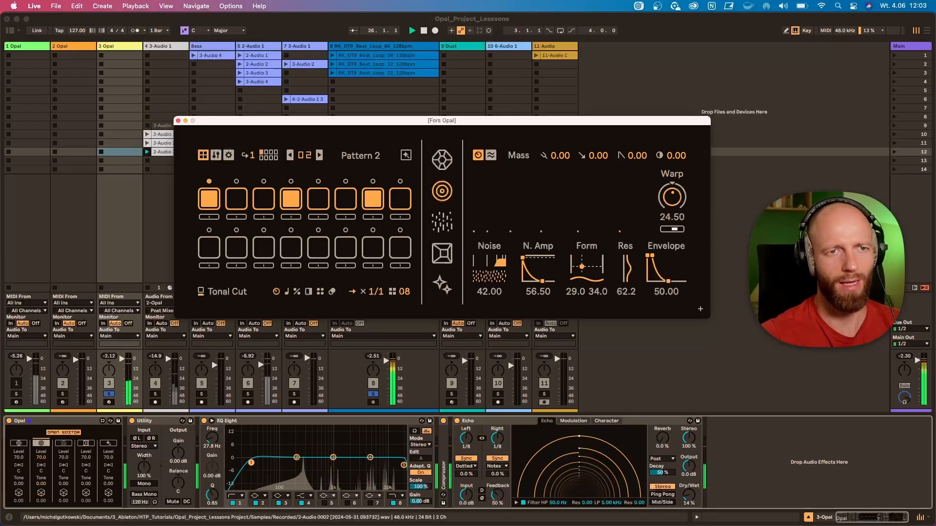
pyautogui.moveTo(675, 229); pyautogui.dragTo(675, 230)
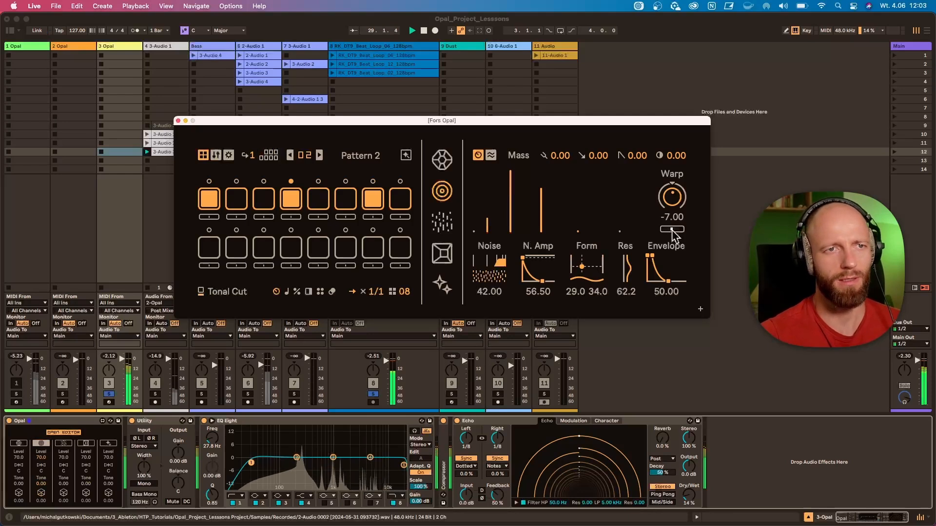
# Try out the Mass voice's sweep depth, sweep time and tuning, and reset each to 0.00
pyautogui.moveTo(600, 159); pyautogui.dragTo(601, 148)
pyautogui.moveTo(637, 159); pyautogui.dragTo(637, 151)
pyautogui.doubleClick(637, 158)
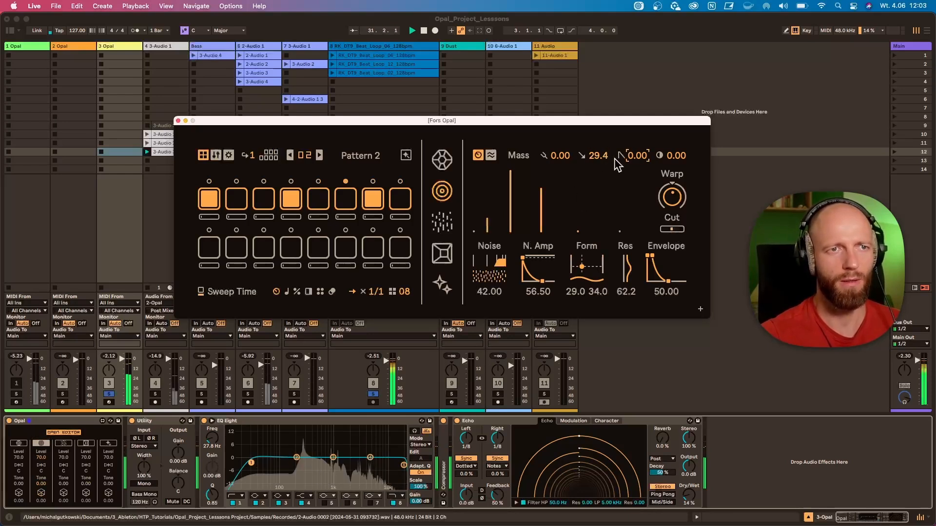
pyautogui.doubleClick(600, 159)
pyautogui.moveTo(560, 157)
pyautogui.mouseDown()
pyautogui.moveTo(562, 195)
pyautogui.moveTo(565, 168)
pyautogui.mouseUp()
pyautogui.doubleClick(566, 158)
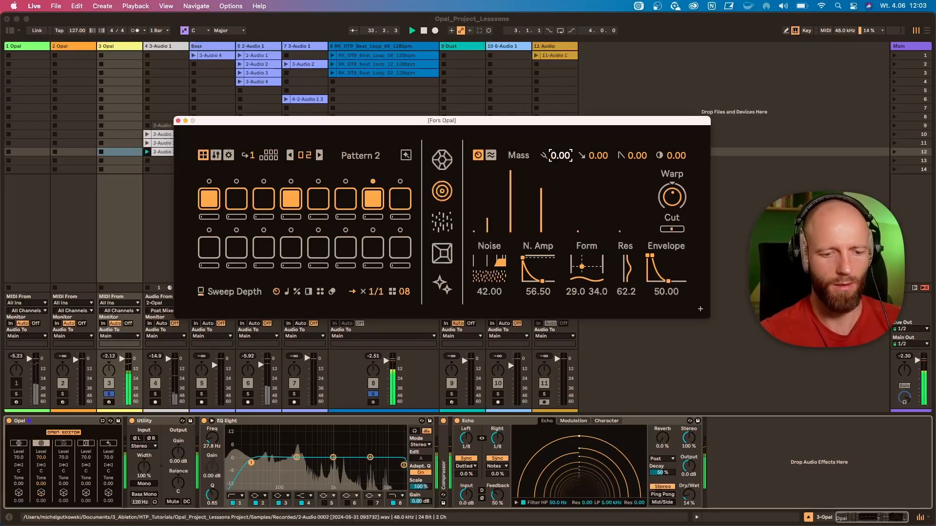
# Set the Mass voice's tonal tilt to 33.8, briefly checking the Gem voice
pyautogui.click(676, 156)
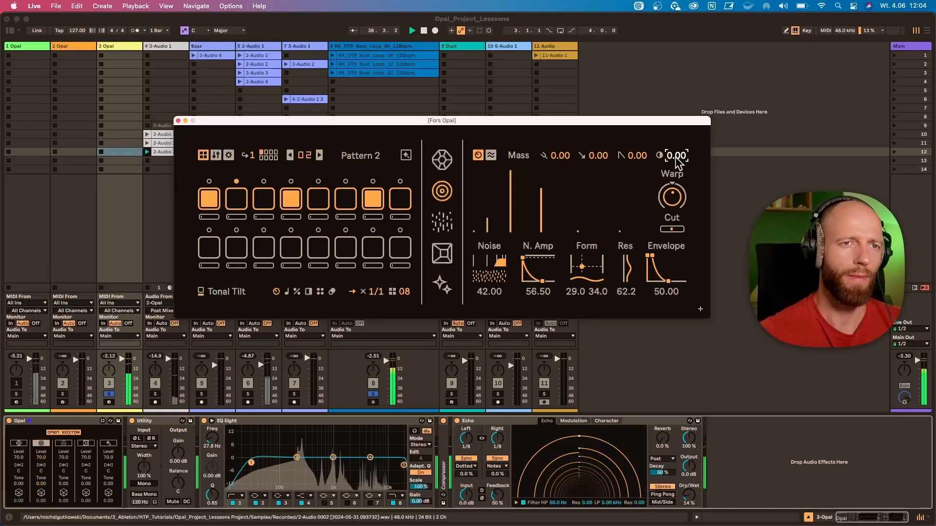
pyautogui.moveTo(676, 159); pyautogui.dragTo(677, 147)
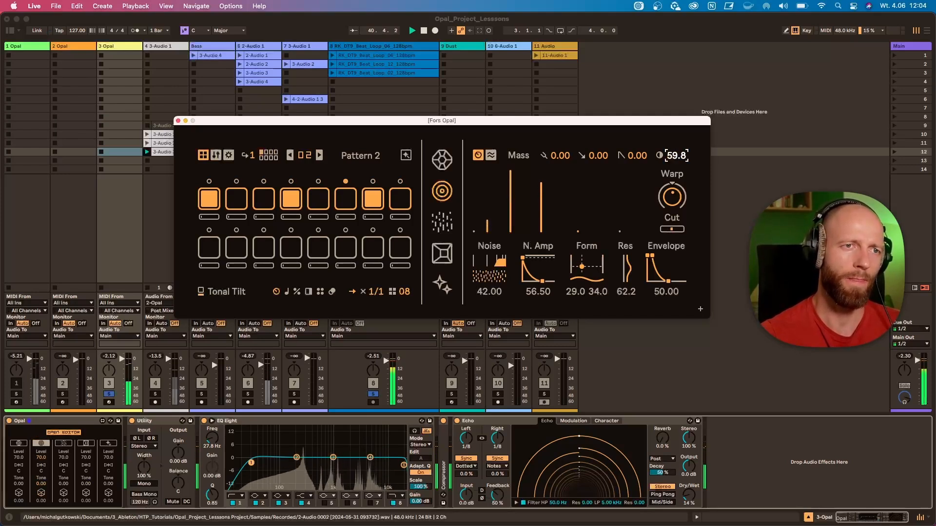
pyautogui.click(443, 191)
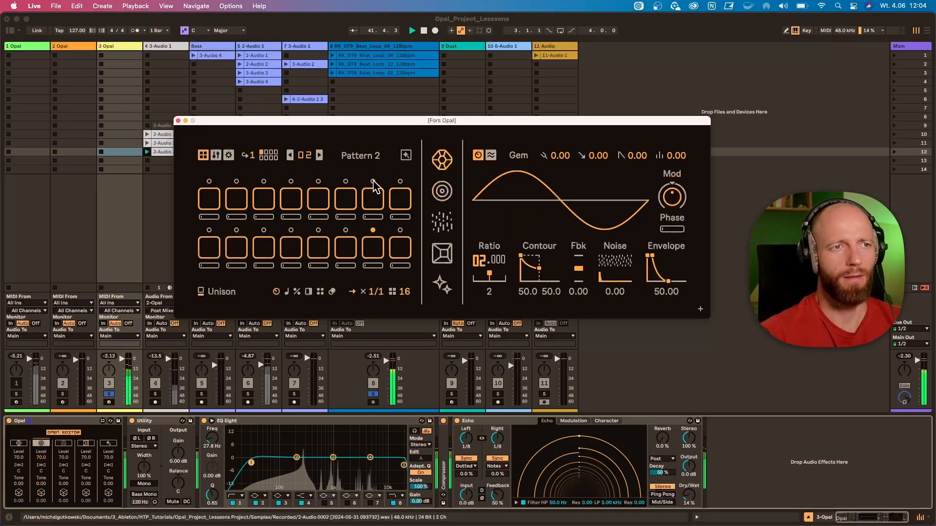
pyautogui.click(442, 191)
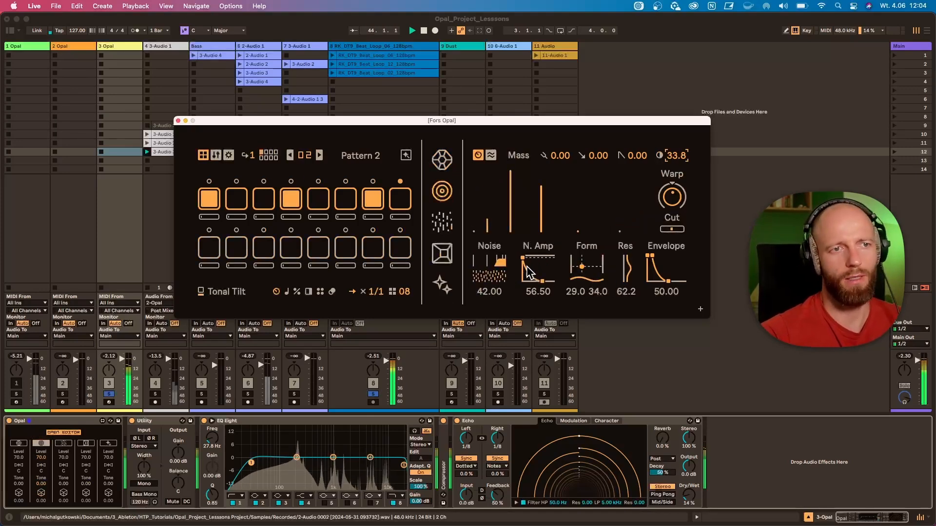
# Set the Mass voice's N. Amp to 0.00 and 98.2 and its Form to 20.0 and 29.0
pyautogui.moveTo(523, 258); pyautogui.dragTo(528, 256)
pyautogui.moveTo(582, 267)
pyautogui.mouseDown()
pyautogui.moveTo(523, 256)
pyautogui.moveTo(578, 268)
pyautogui.mouseUp()
# Modulate the Mass voice's Spread by 17.32 with a sine-wave LFO running at 0.20 Hz
pyautogui.click(490, 156)
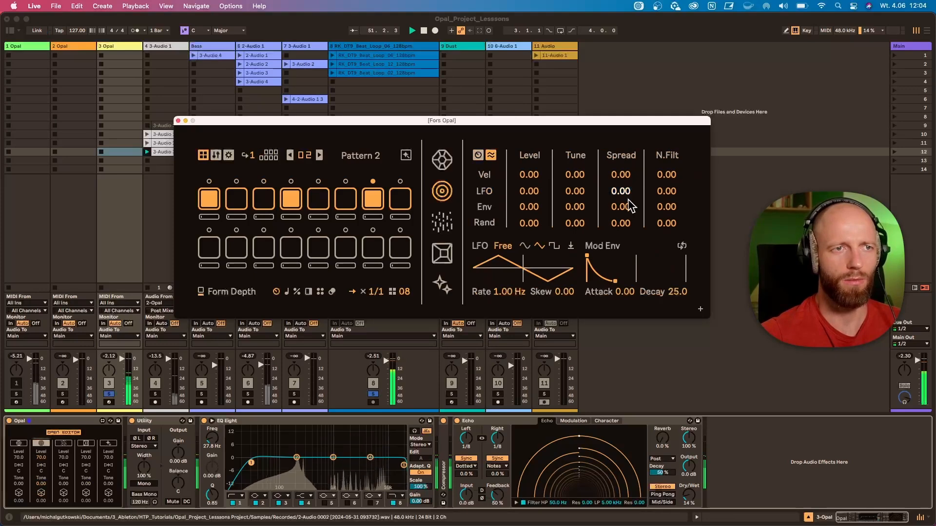
pyautogui.moveTo(626, 195); pyautogui.dragTo(626, 195)
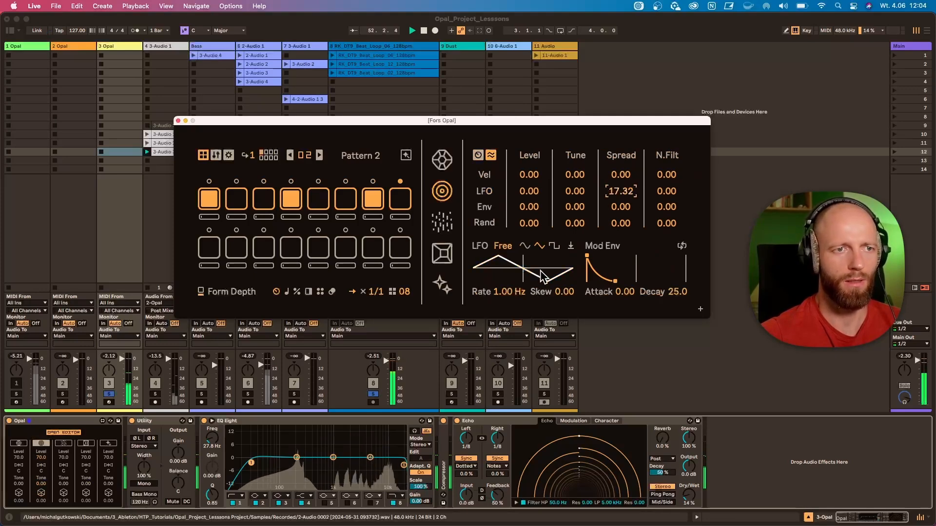
pyautogui.moveTo(507, 298); pyautogui.dragTo(507, 317)
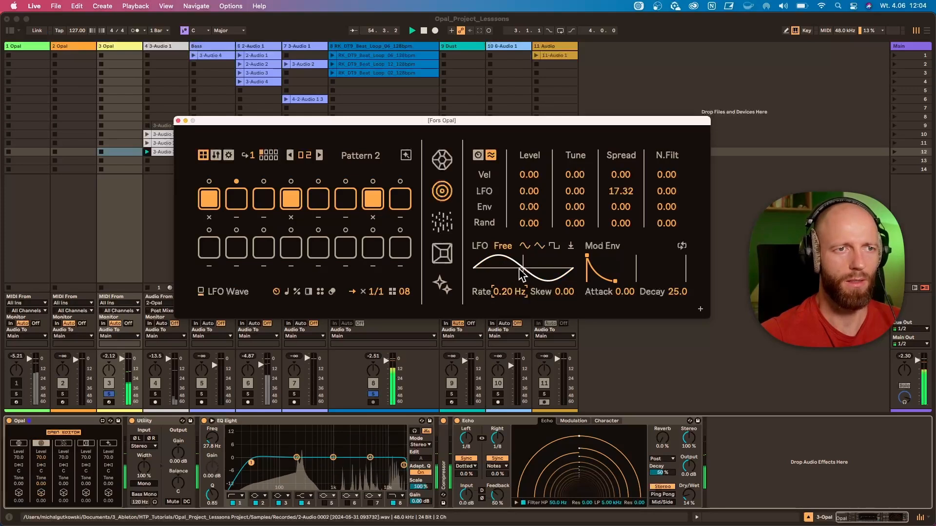
pyautogui.moveTo(536, 260); pyautogui.dragTo(519, 244)
# Return to the Mass synthesis controls, set Form to 23.0 and 40.0, and reset the tonal cut to 0.00
pyautogui.click(477, 155)
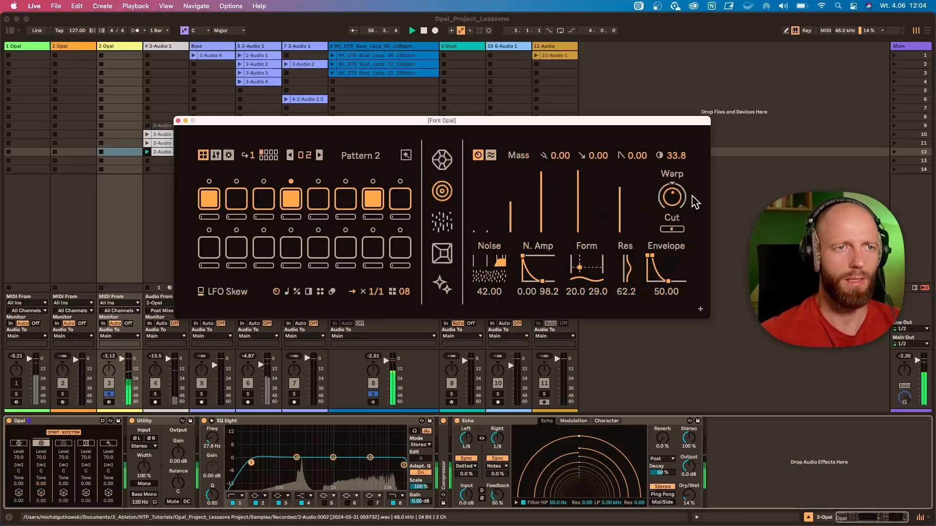
pyautogui.moveTo(671, 229)
pyautogui.mouseDown()
pyautogui.moveTo(683, 230)
pyautogui.moveTo(671, 230)
pyautogui.mouseUp()
pyautogui.moveTo(579, 268); pyautogui.dragTo(580, 265)
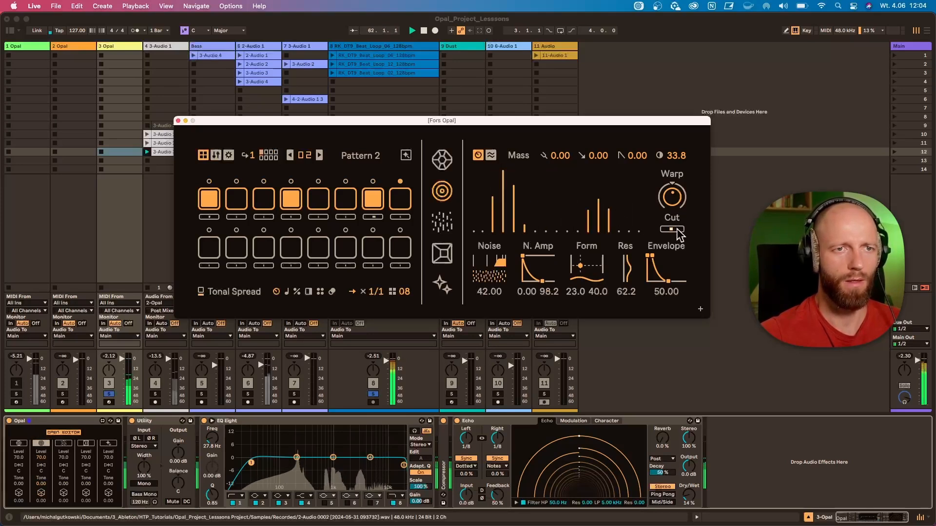
pyautogui.moveTo(675, 230); pyautogui.dragTo(675, 230)
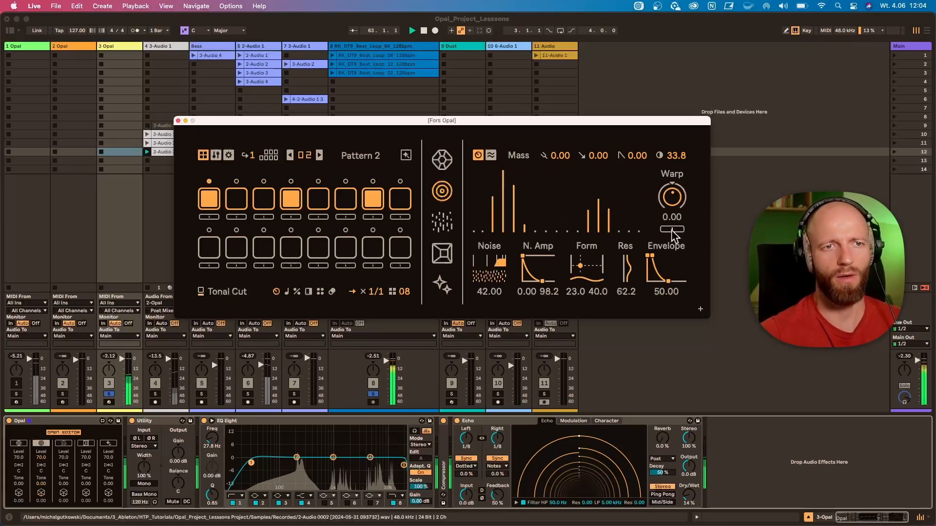
# Reset the tonal tilt to 0.00 and set the Mass voice's N. Amp to 40.2 and 61.5 with noise density 85.75
pyautogui.doubleClick(675, 154)
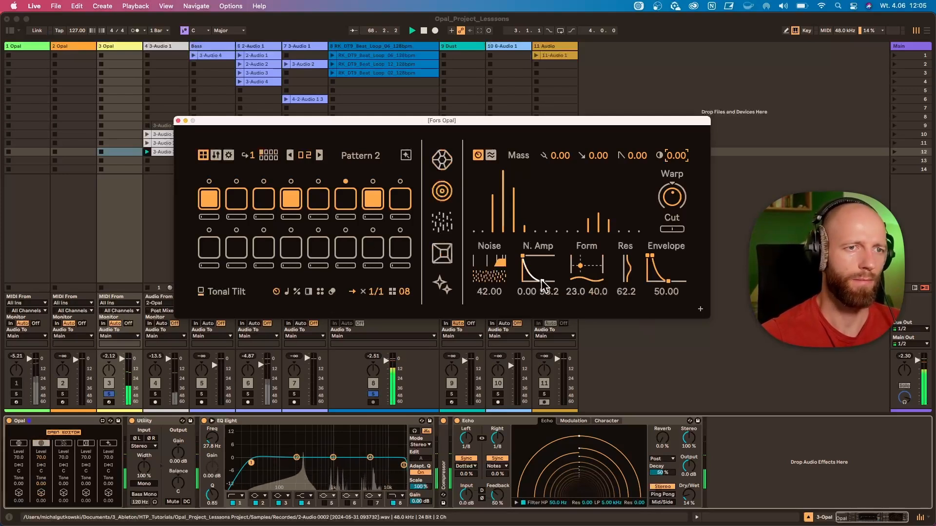
pyautogui.moveTo(542, 281); pyautogui.dragTo(490, 263)
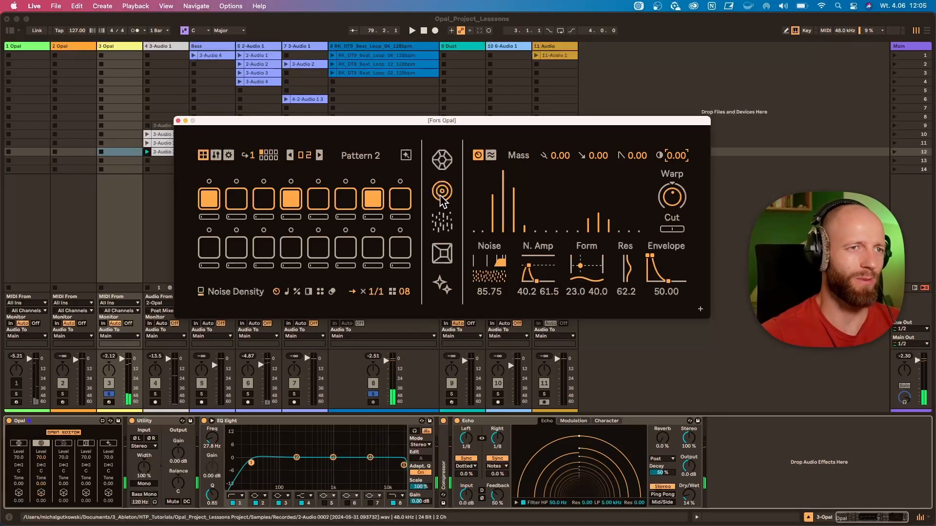
# Switch to the Dust voice, select Pattern 1 and start playback
pyautogui.click(442, 221)
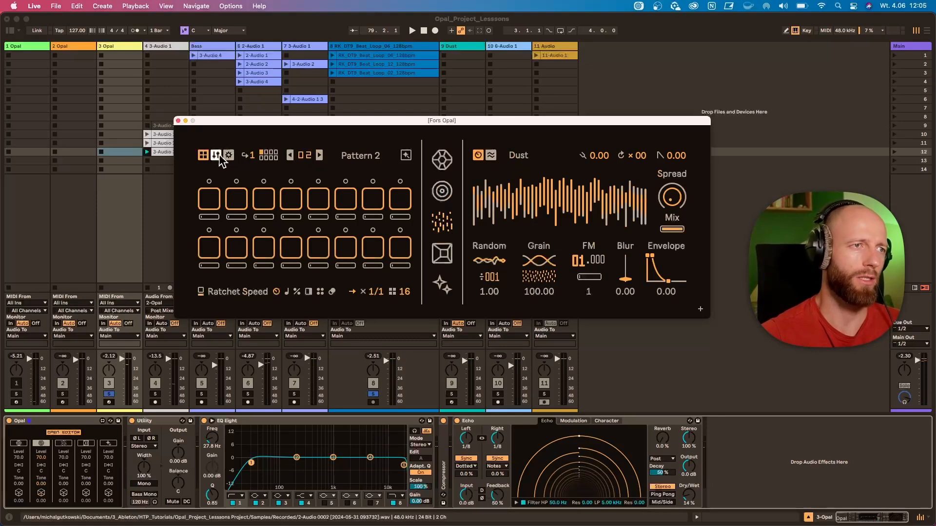
pyautogui.click(289, 155)
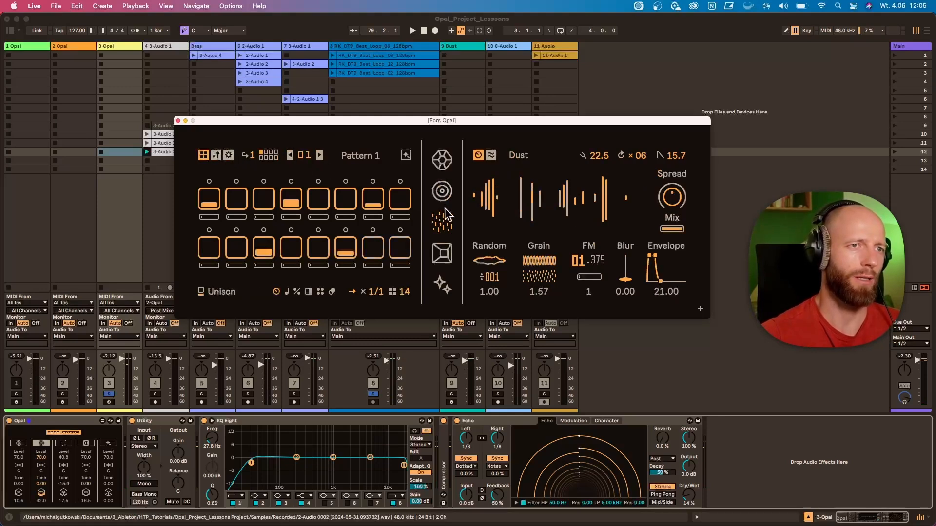
pyautogui.press('space')
# Toggle the Dust, Mass and Gem channels in the Opal device's mixer
pyautogui.click(63, 444)
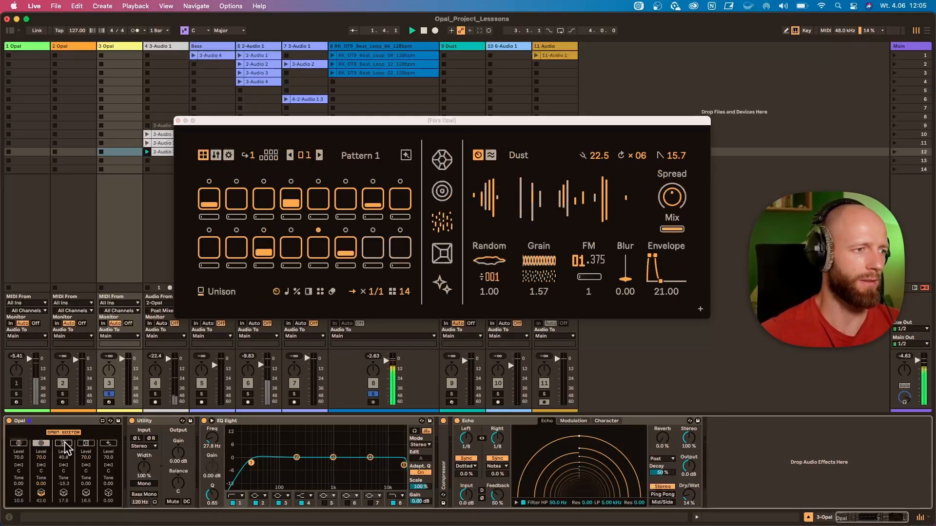
pyautogui.click(40, 444)
pyautogui.click(19, 444)
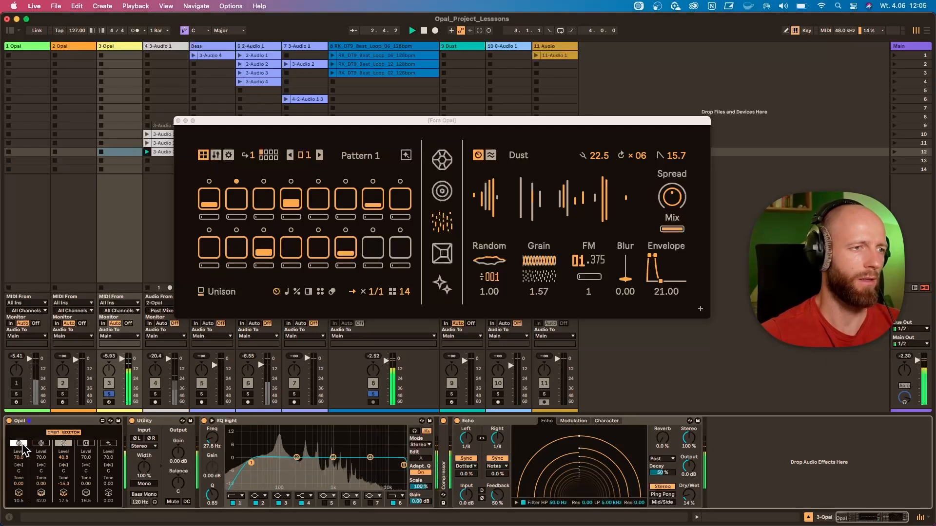
# Set the Gem channel's mix level to 50.3 and its tone to -36.2 in the device mixer, checking it during playback
pyautogui.moveTo(19, 456)
pyautogui.mouseDown()
pyautogui.moveTo(18, 471)
pyautogui.moveTo(19, 456)
pyautogui.mouseUp()
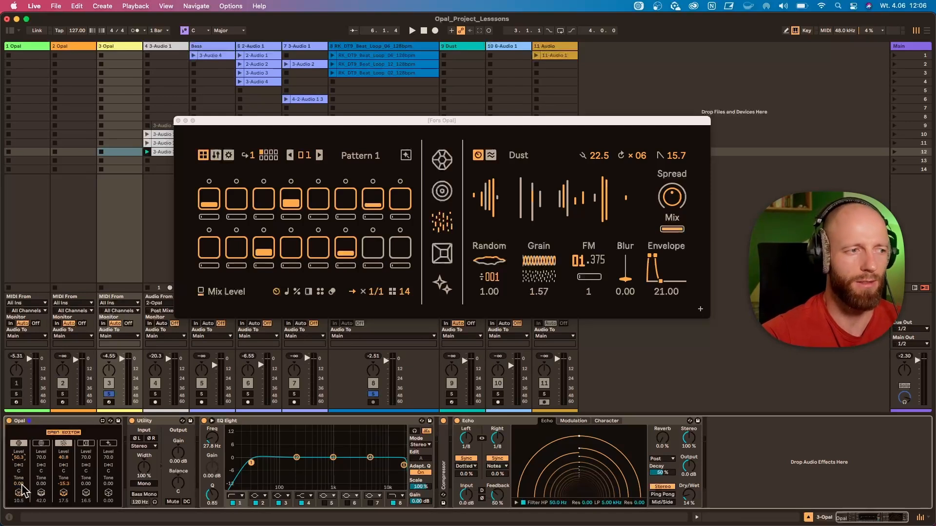
pyautogui.press('space')
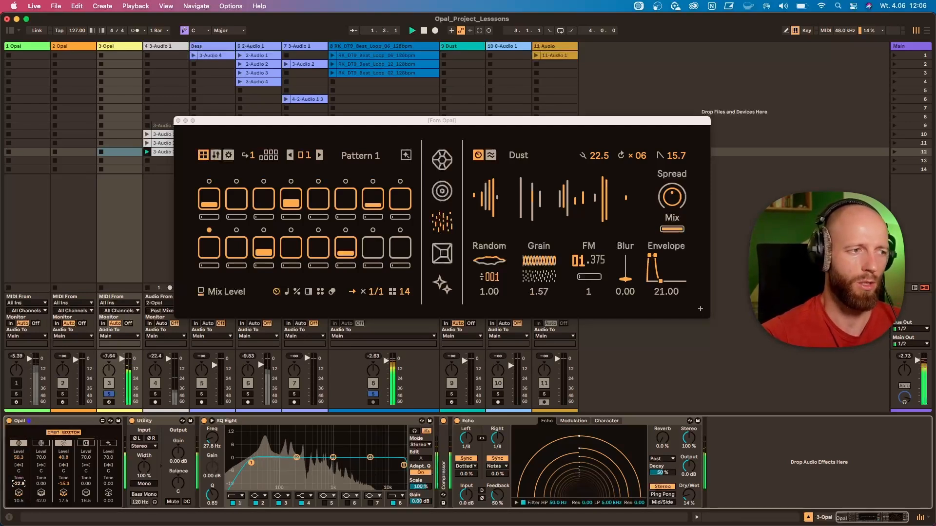
pyautogui.moveTo(19, 484); pyautogui.dragTo(22, 486)
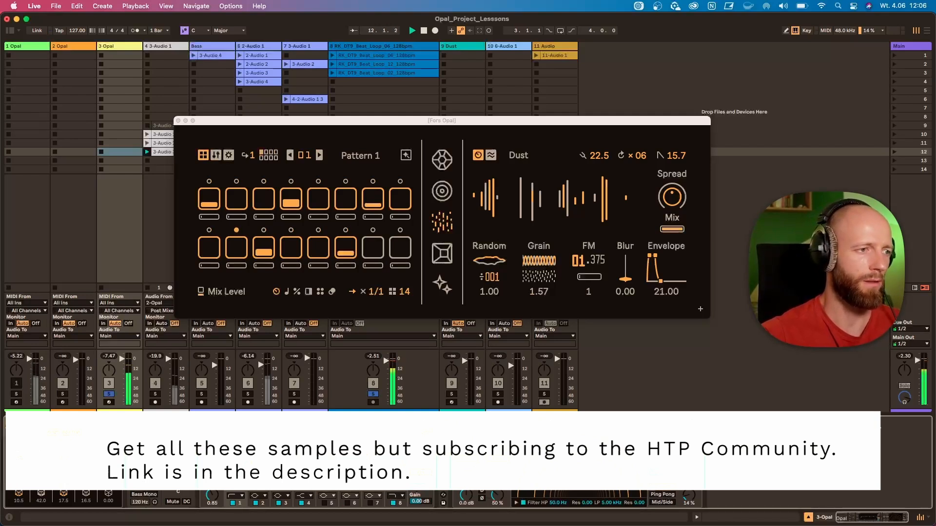
# Set the Dust voice's random rate to 26.49 and lower its grain density to 24.75 with a smoother grain shape
pyautogui.click(443, 228)
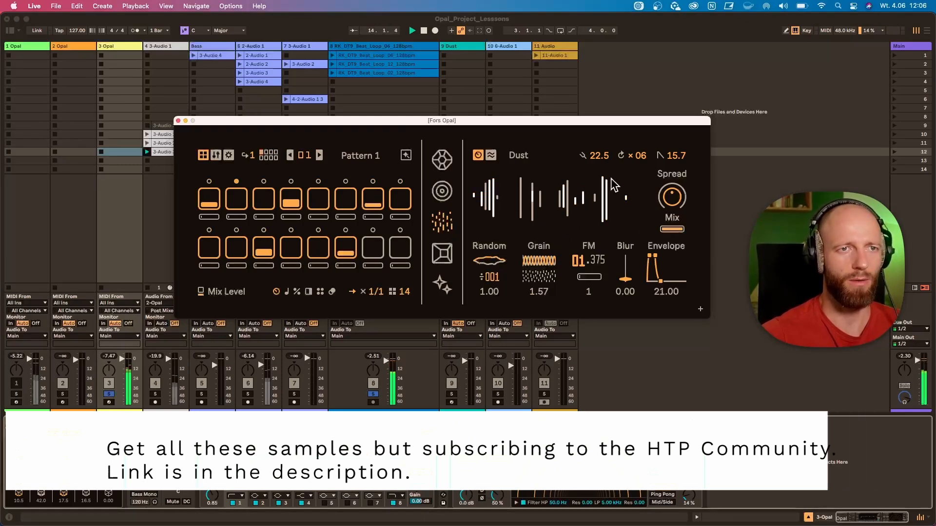
pyautogui.moveTo(496, 290); pyautogui.dragTo(538, 241)
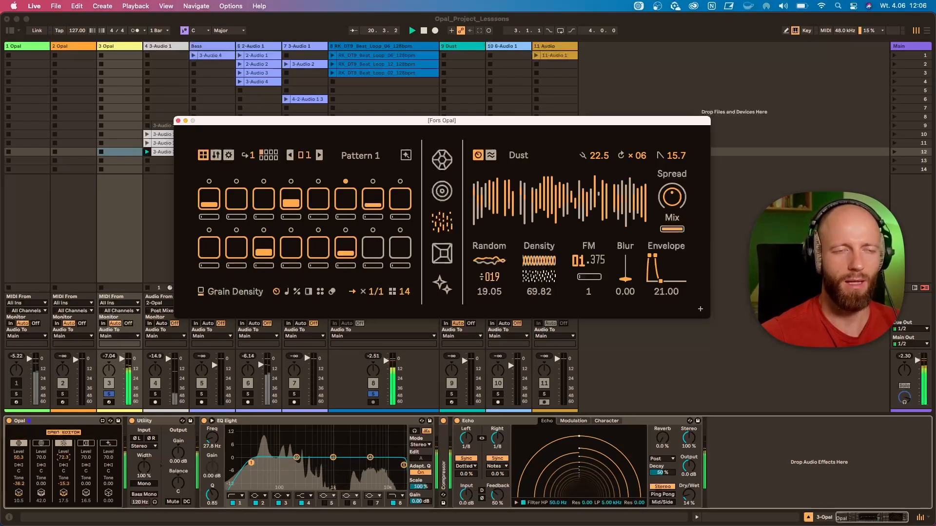
pyautogui.moveTo(536, 282); pyautogui.dragTo(539, 253)
pyautogui.moveTo(482, 293); pyautogui.dragTo(480, 286)
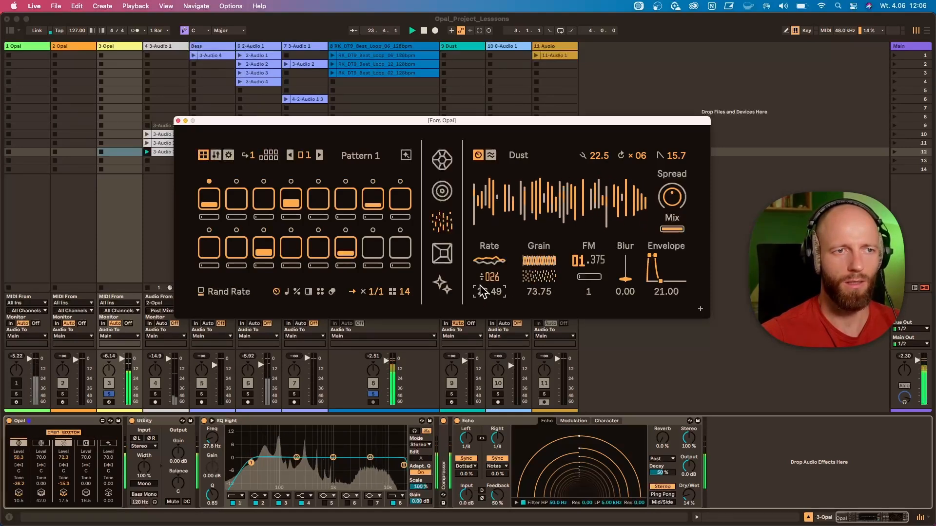
pyautogui.moveTo(539, 263); pyautogui.dragTo(539, 311)
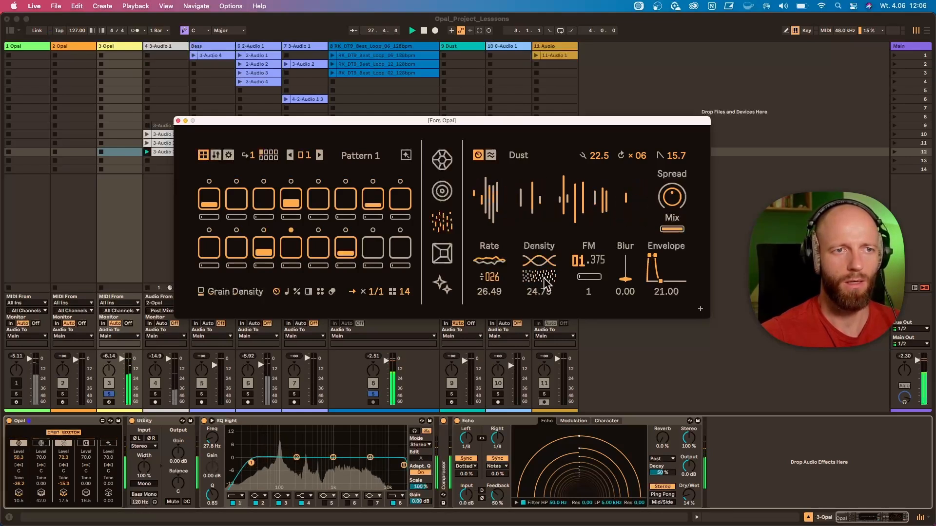
# Set the Dust voice's FM ratio to 11.375 and depth to 78.75, and reset its tuning and ratchet count to zero
pyautogui.moveTo(580, 263)
pyautogui.mouseDown()
pyautogui.moveTo(588, 252)
pyautogui.moveTo(588, 278)
pyautogui.mouseUp()
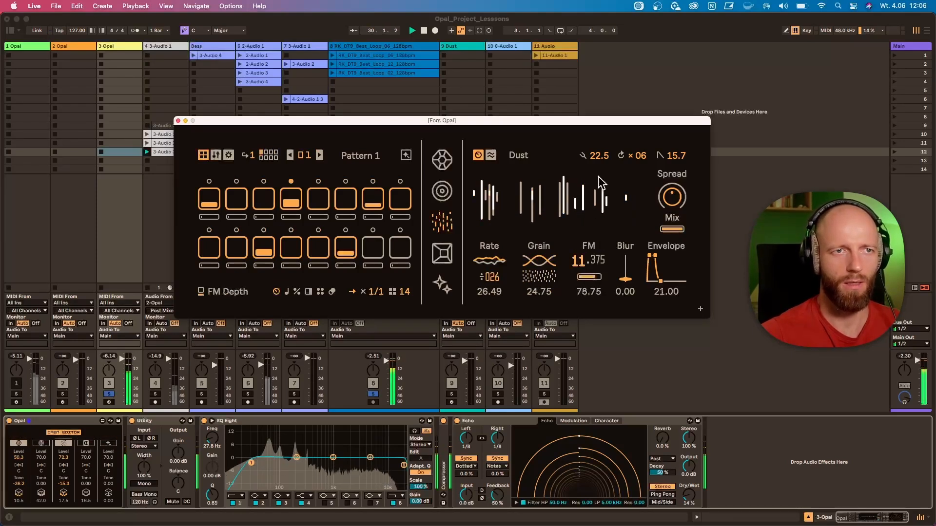
pyautogui.moveTo(599, 159); pyautogui.dragTo(638, 166)
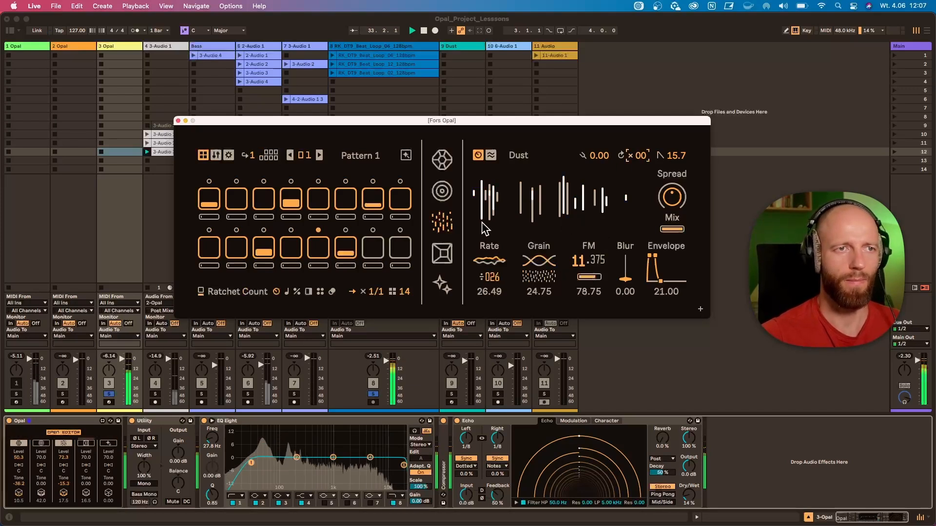
# Switch to Pattern 2, add Dust hits on steps 3, 6, 11 and 13, and start playback
pyautogui.click(319, 155)
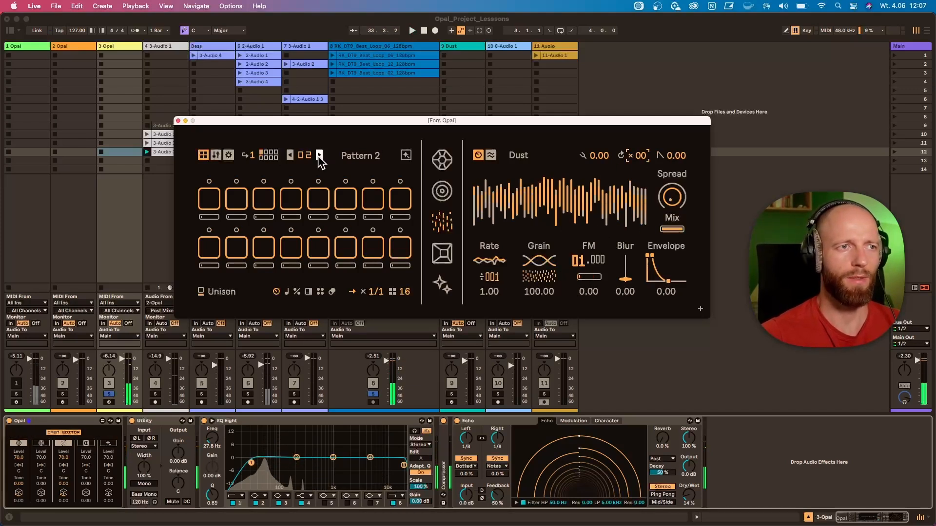
pyautogui.click(254, 204)
pyautogui.click(347, 205)
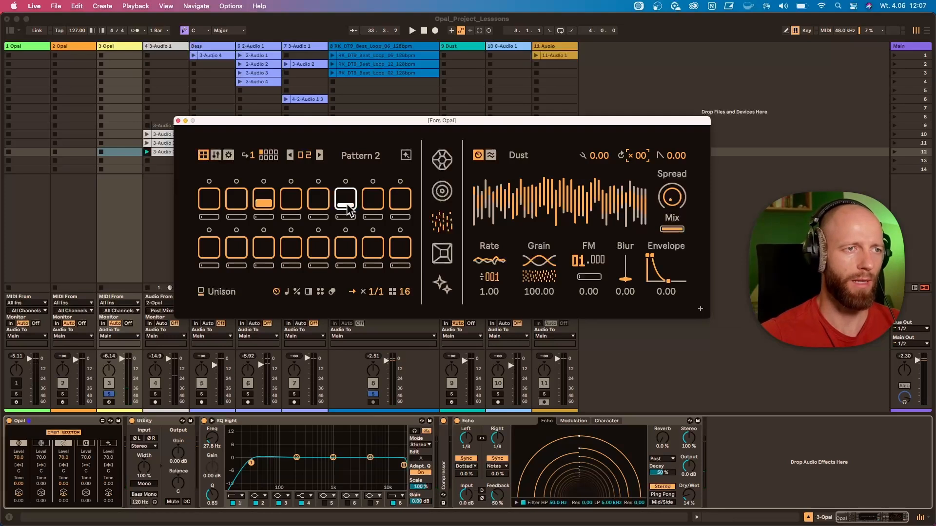
pyautogui.click(266, 250)
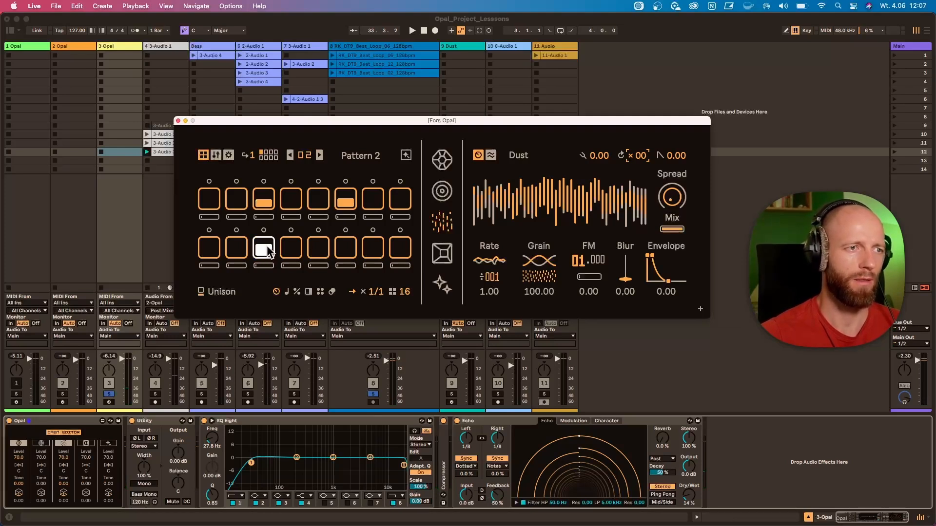
pyautogui.click(312, 249)
pyautogui.press('space')
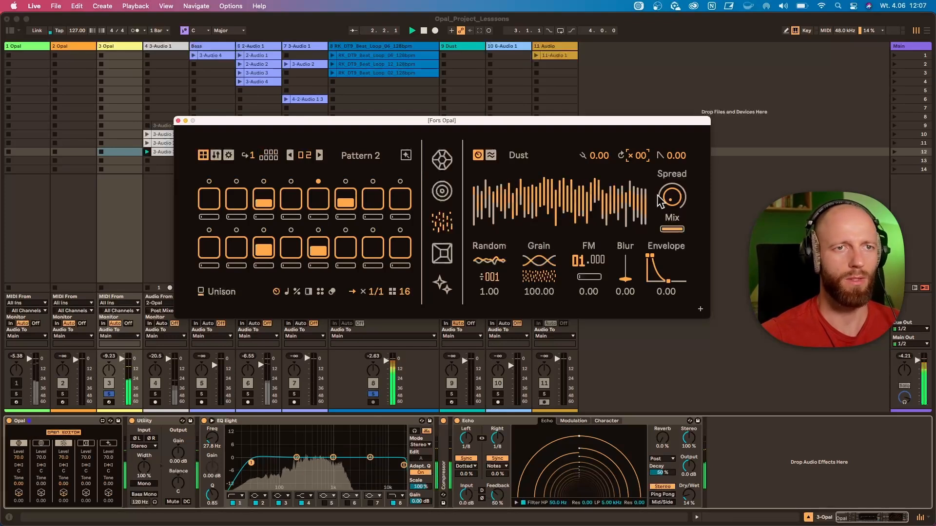
# Set the Dust voice's spread to 70.25, blur to 75.2 and envelope to 29.00, and add FM depth at coarse ratio 2
pyautogui.moveTo(672, 201); pyautogui.dragTo(671, 203)
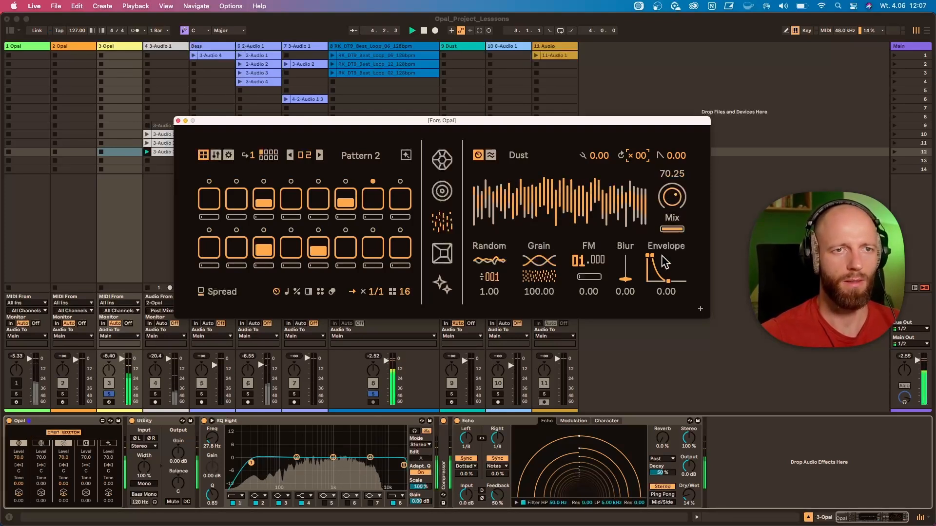
pyautogui.moveTo(668, 282); pyautogui.dragTo(625, 275)
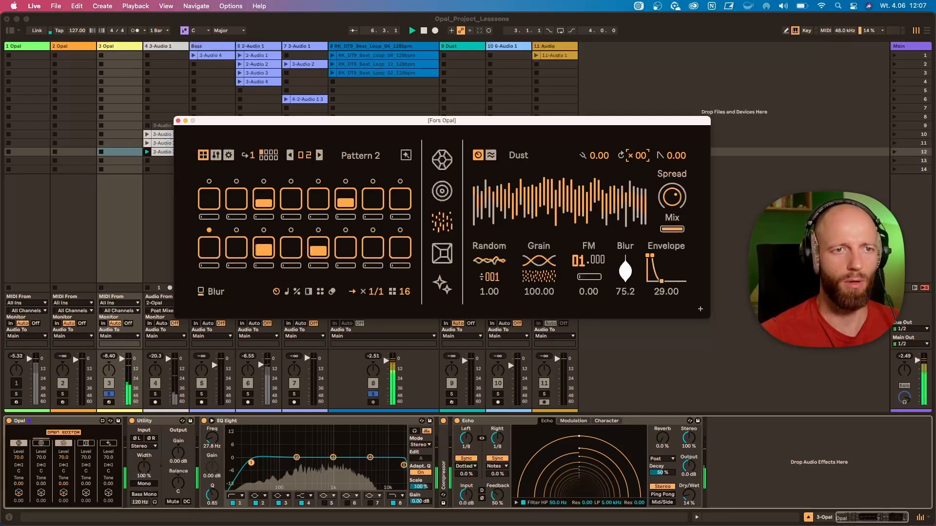
pyautogui.click(589, 276)
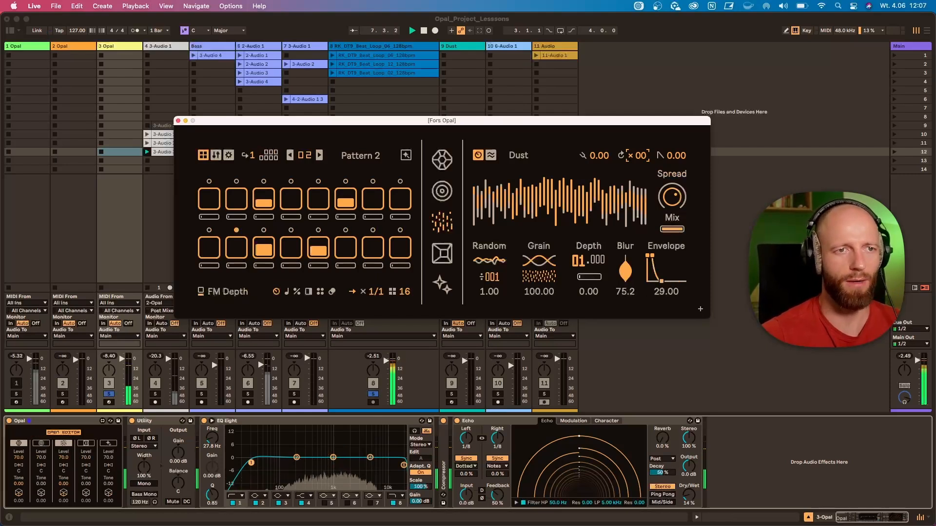
pyautogui.moveTo(589, 277)
pyautogui.mouseDown()
pyautogui.moveTo(579, 246)
pyautogui.moveTo(580, 264)
pyautogui.moveTo(590, 258)
pyautogui.mouseUp()
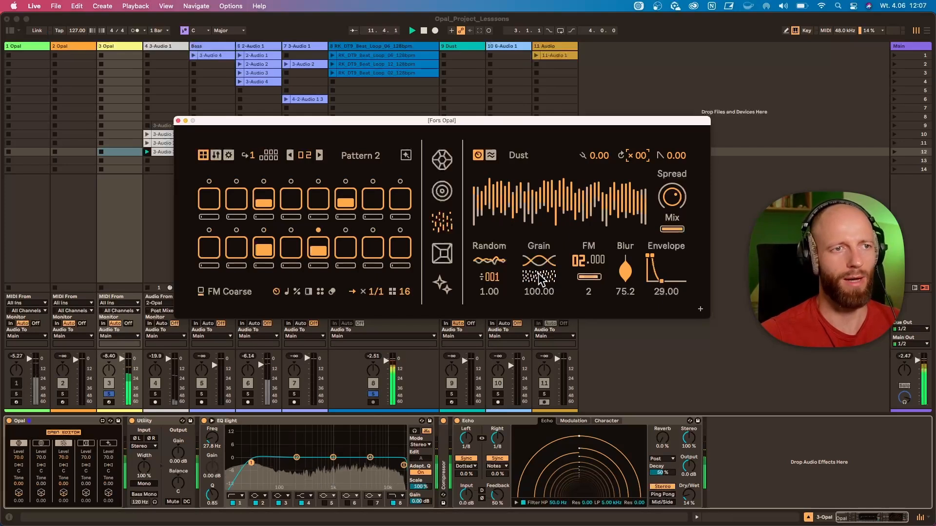
# Set the Dust voice's grain density to 31.75, blur to 8.75 and envelope to 0, and reduce its spread
pyautogui.moveTo(661, 284); pyautogui.dragTo(627, 307)
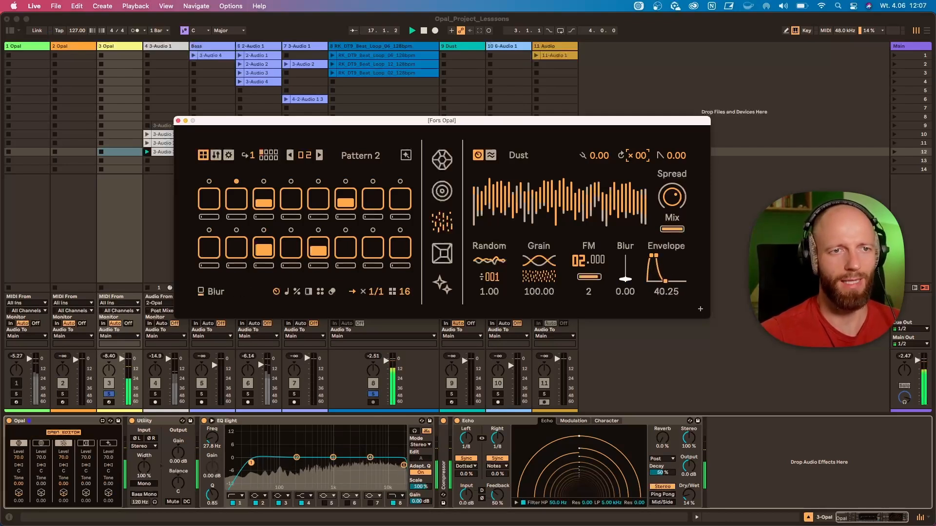
pyautogui.moveTo(538, 261); pyautogui.dragTo(539, 295)
pyautogui.moveTo(652, 257); pyautogui.dragTo(653, 260)
pyautogui.moveTo(672, 196); pyautogui.dragTo(672, 234)
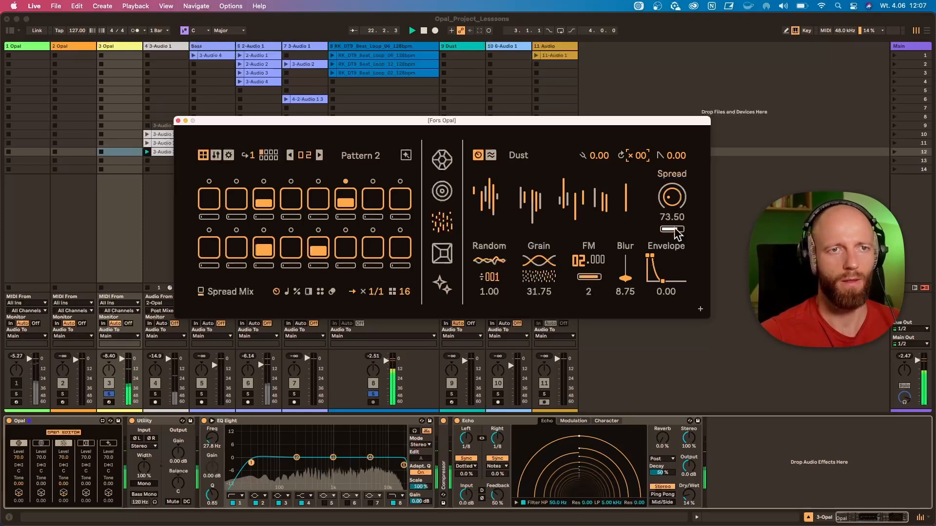
# Adjust the Dust voice's spread mix, and set its ratchet count to 3 with a ratchet speed of 16.5
pyautogui.moveTo(675, 230); pyautogui.dragTo(643, 154)
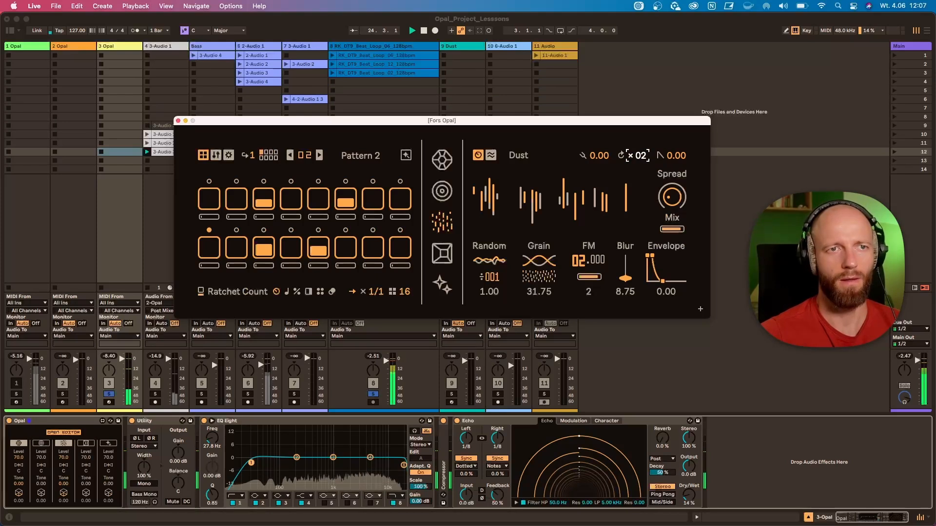
pyautogui.moveTo(642, 157); pyautogui.dragTo(642, 148)
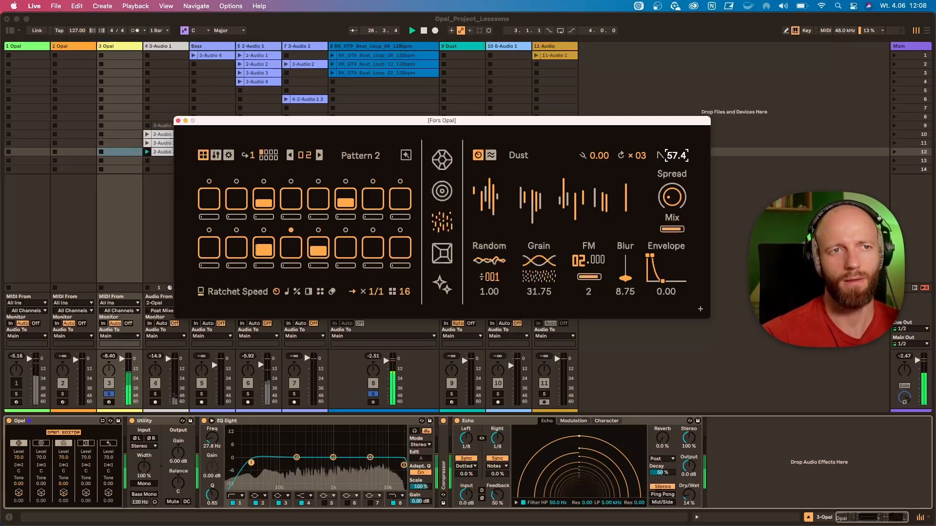
pyautogui.moveTo(681, 161); pyautogui.dragTo(607, 253)
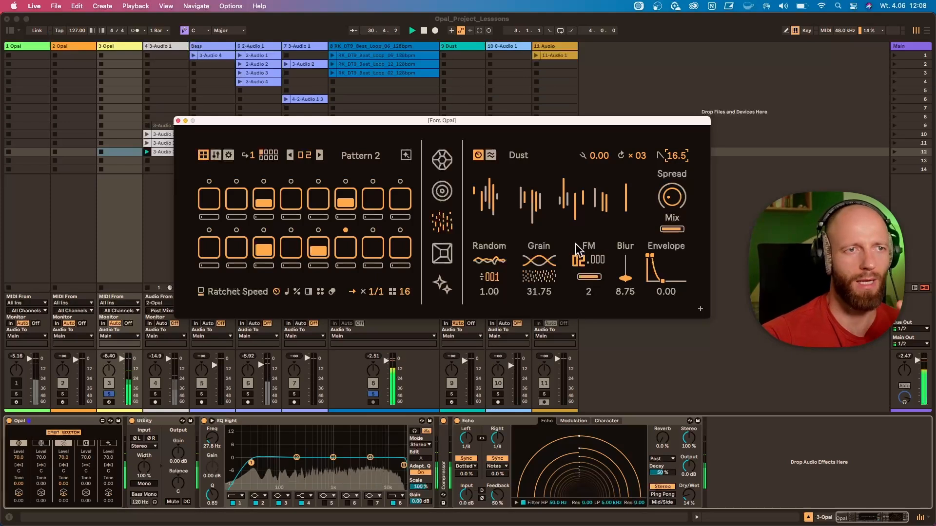
# Try the Dust voice's grain sync, and set its random rate to 57.65 and grain density to 52.50
pyautogui.moveTo(539, 285); pyautogui.dragTo(539, 322)
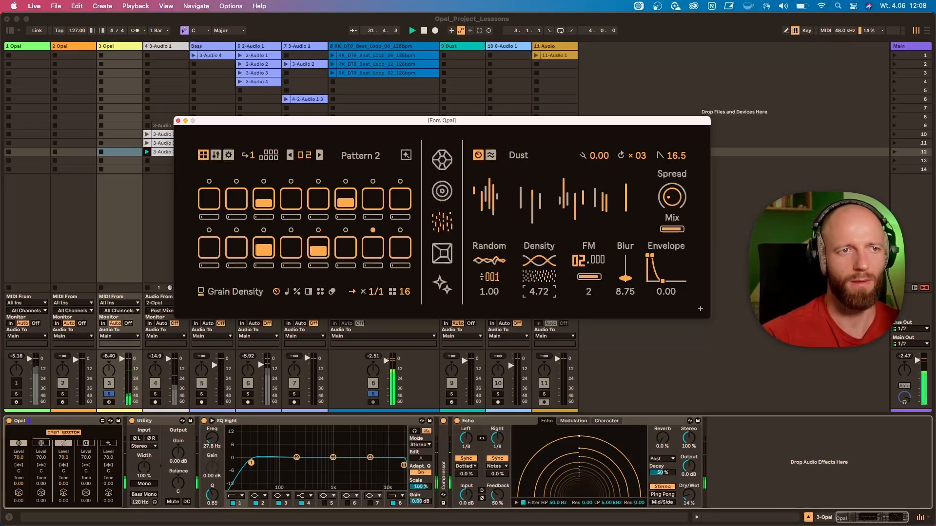
pyautogui.click(540, 260)
pyautogui.moveTo(541, 288); pyautogui.dragTo(541, 240)
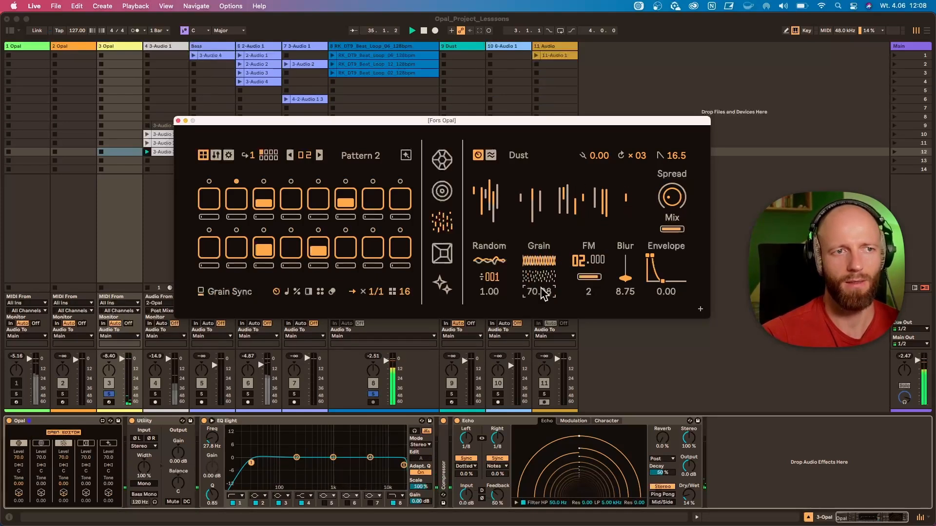
pyautogui.moveTo(490, 278); pyautogui.dragTo(490, 239)
pyautogui.moveTo(542, 262); pyautogui.dragTo(542, 309)
pyautogui.moveTo(541, 277); pyautogui.dragTo(541, 240)
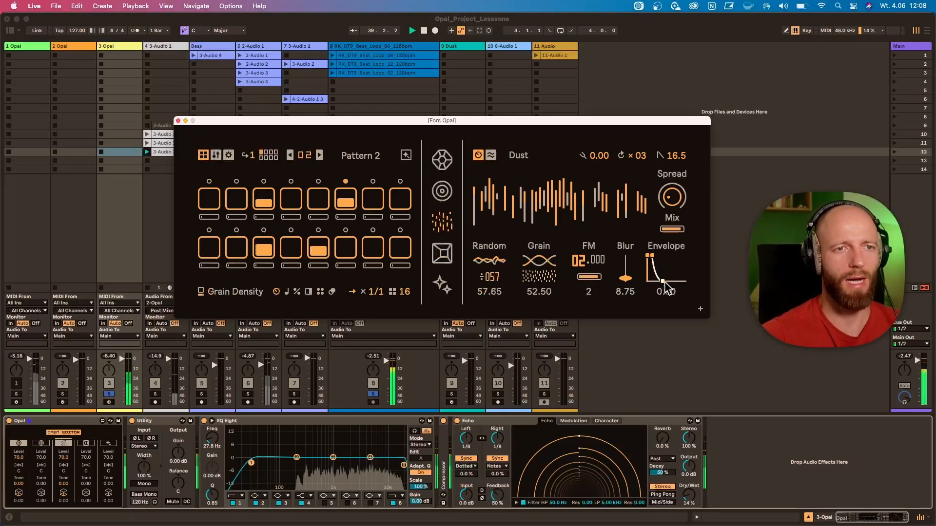
# Set the Dust voice's envelope release to 9.75 and blur to 5.25, reset its ratchet count to 0, and stop playback
pyautogui.moveTo(663, 281)
pyautogui.mouseDown()
pyautogui.moveTo(663, 265)
pyautogui.moveTo(663, 276)
pyautogui.mouseUp()
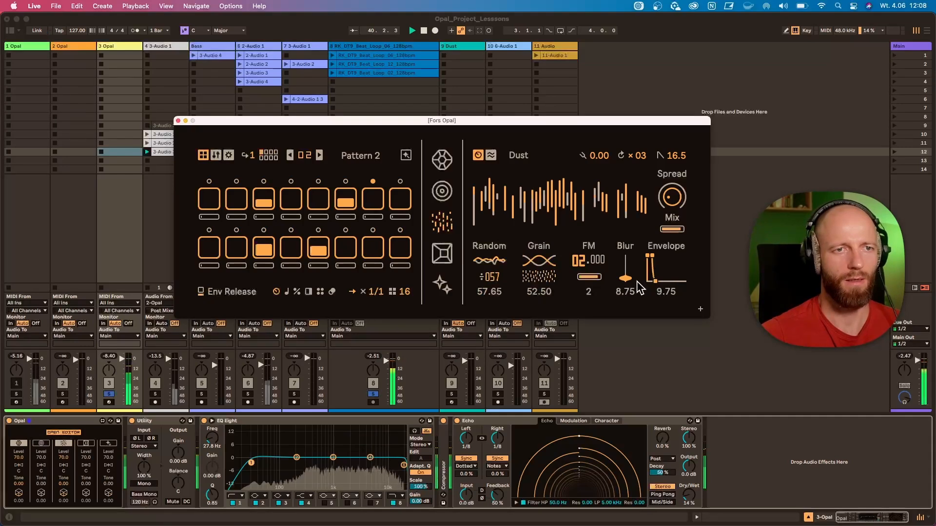
pyautogui.doubleClick(645, 158)
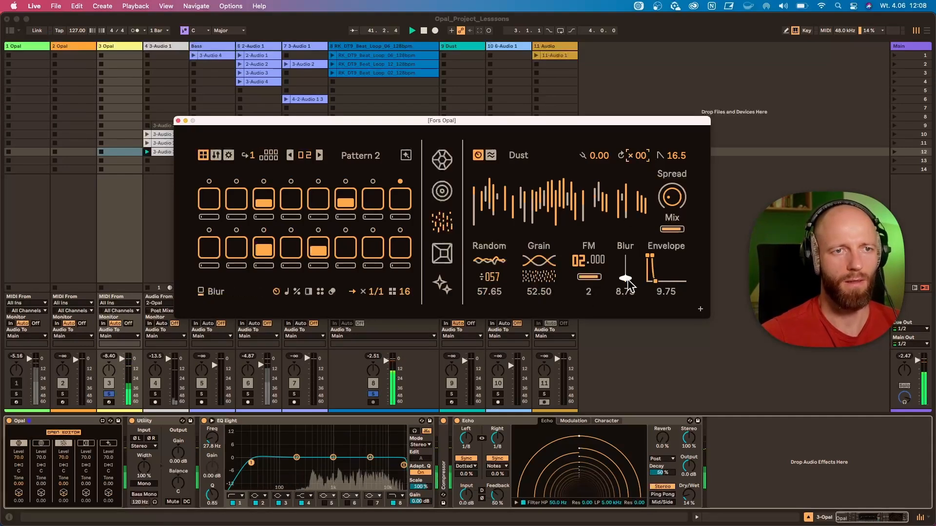
pyautogui.moveTo(625, 279); pyautogui.dragTo(626, 289)
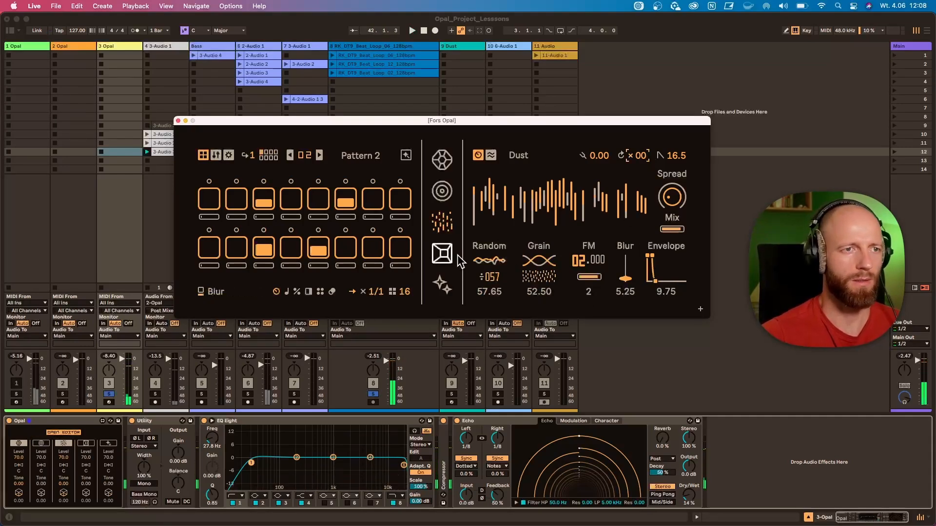
# Show the sample-based granular voice and locate RK_DT9_Perc_Loop_11_128bpm.wav among the Perc Loops in the Live browser
pyautogui.click(442, 257)
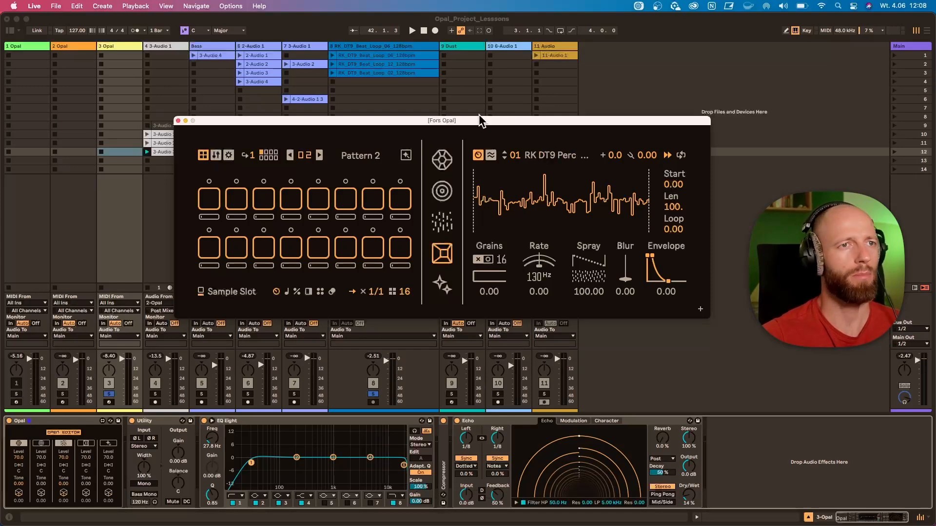
pyautogui.click(10, 31)
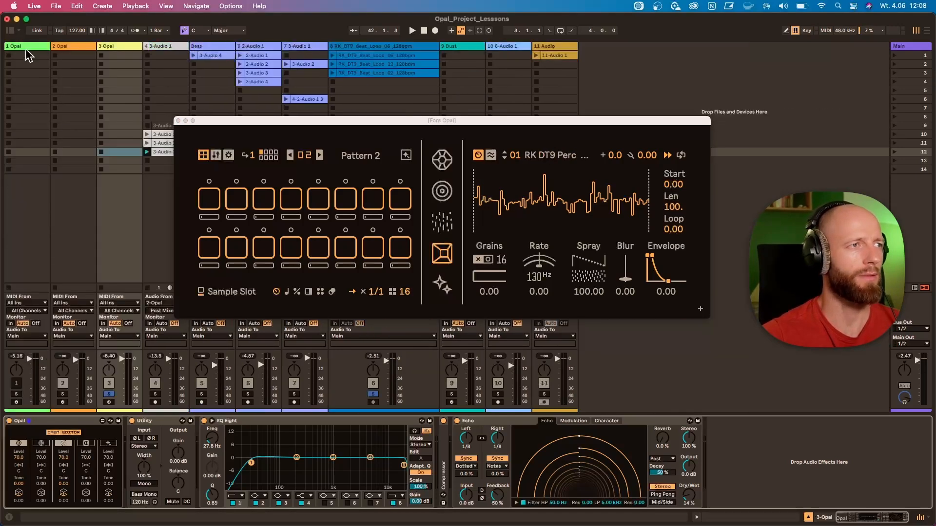
pyautogui.click(10, 30)
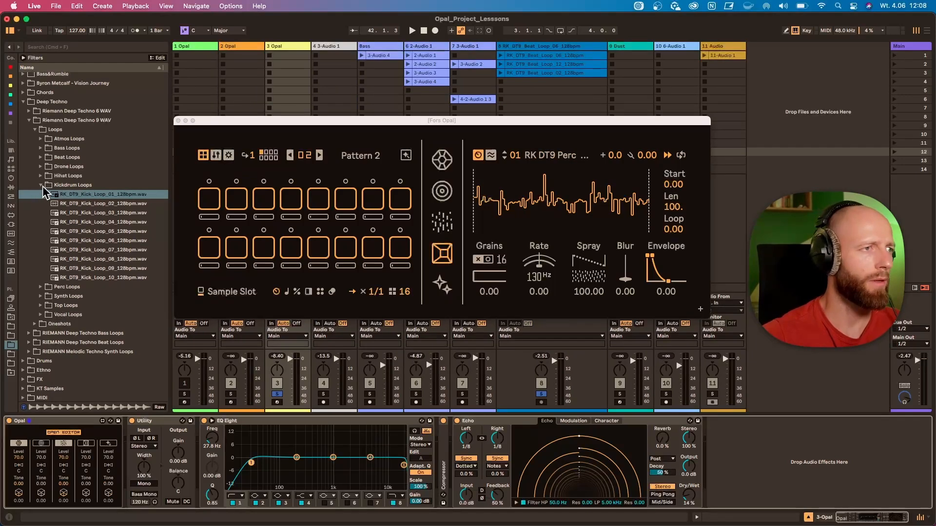
pyautogui.click(41, 287)
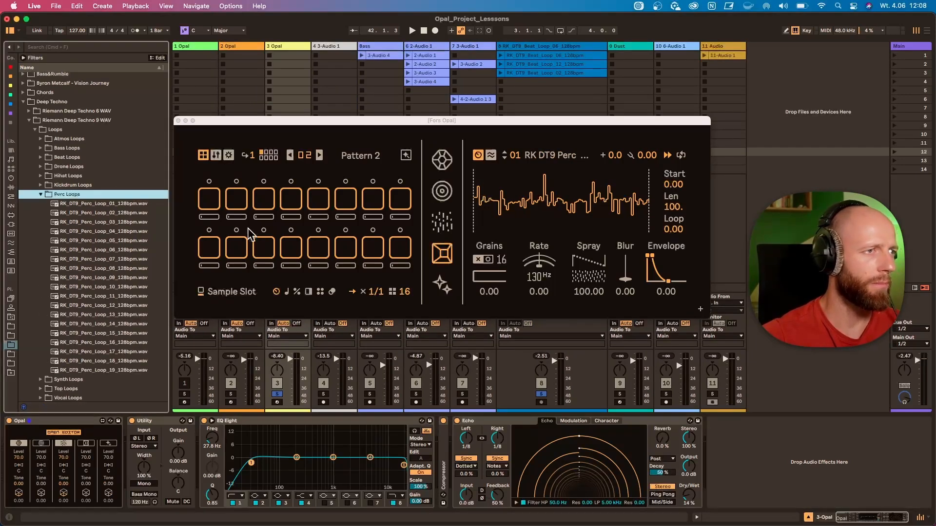
pyautogui.click(568, 156)
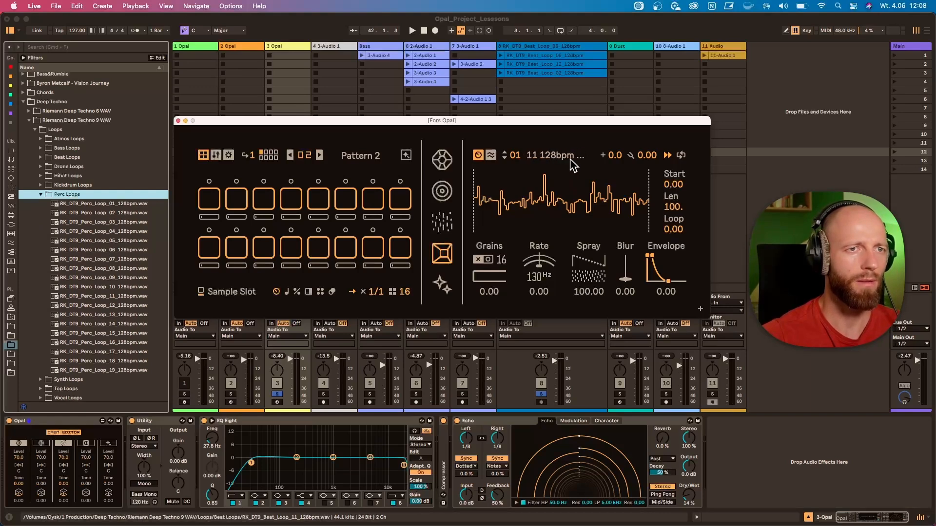
pyautogui.click(125, 297)
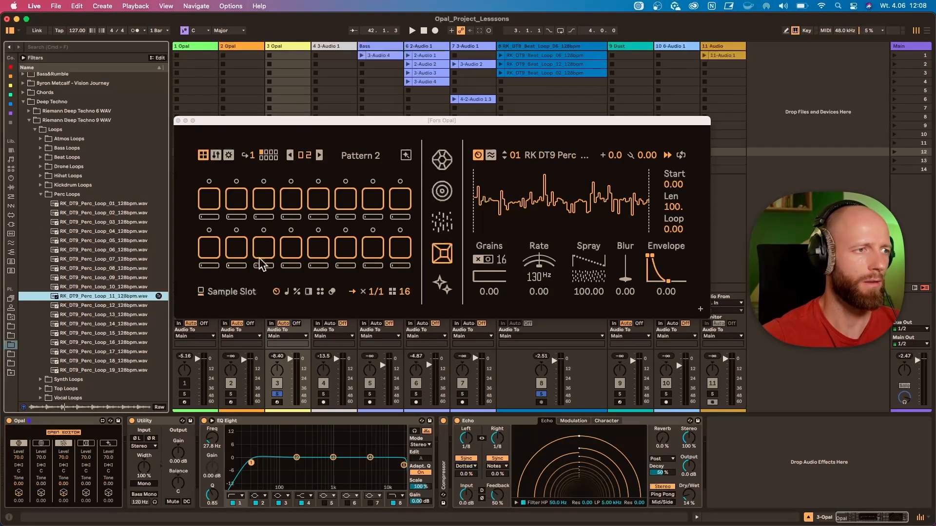
pyautogui.click(759, 104)
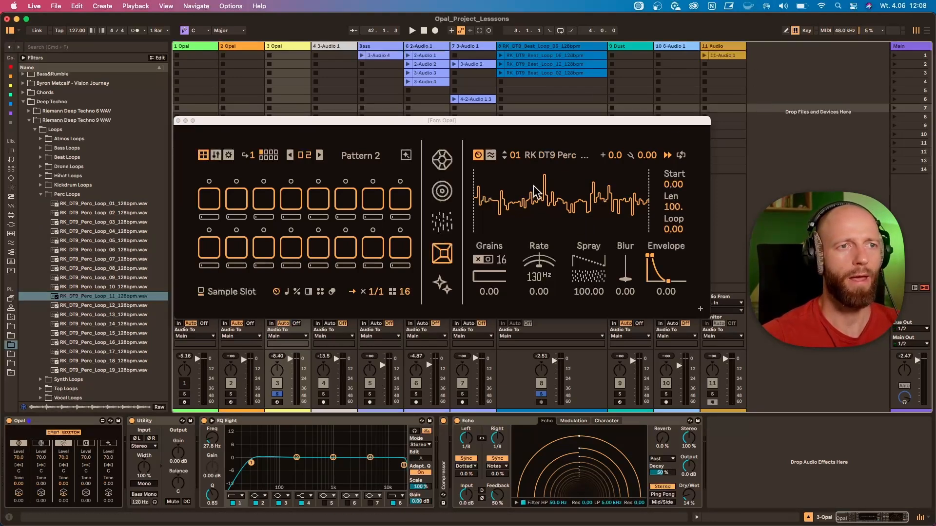
# Return to Pattern 1, switch the Dust channel off and the sample voice's channel on in the device mixer, and start playback
pyautogui.click(236, 201)
pyautogui.click(243, 205)
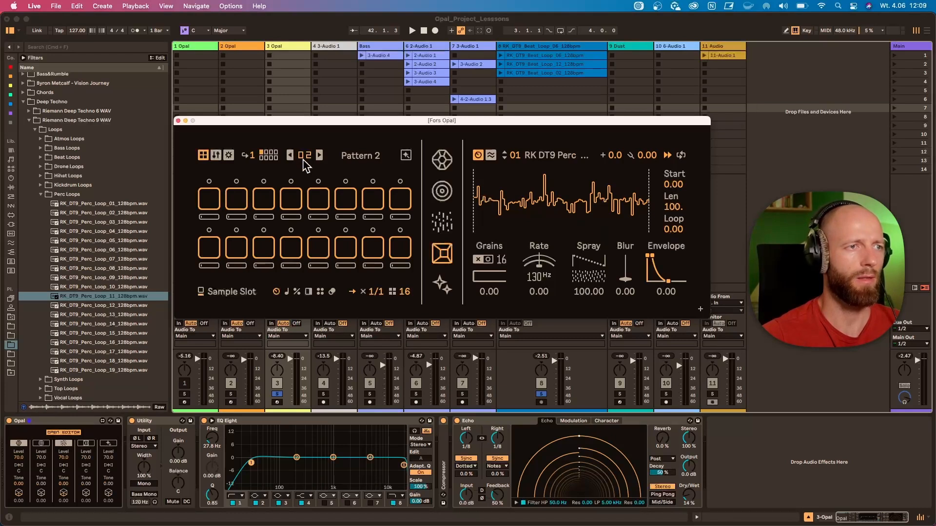
pyautogui.click(288, 155)
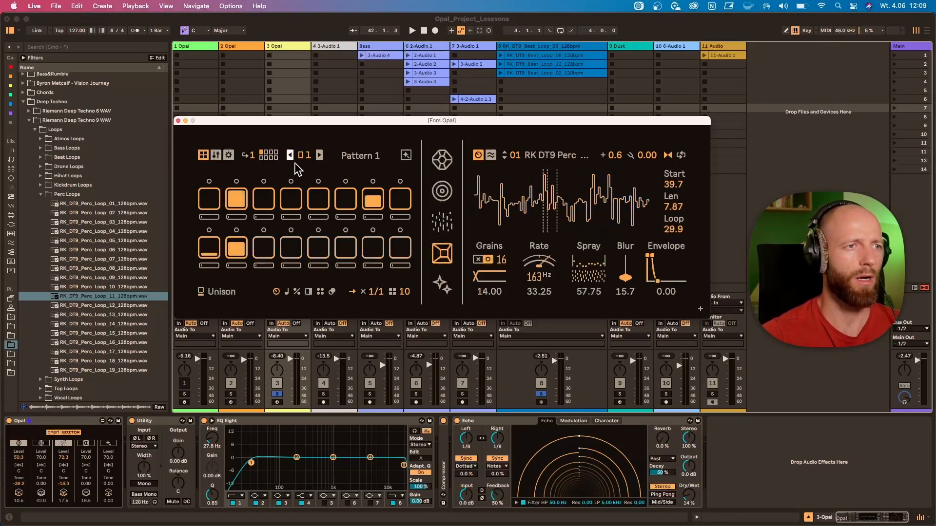
pyautogui.click(63, 446)
pyautogui.click(65, 444)
pyautogui.click(86, 444)
pyautogui.press('space')
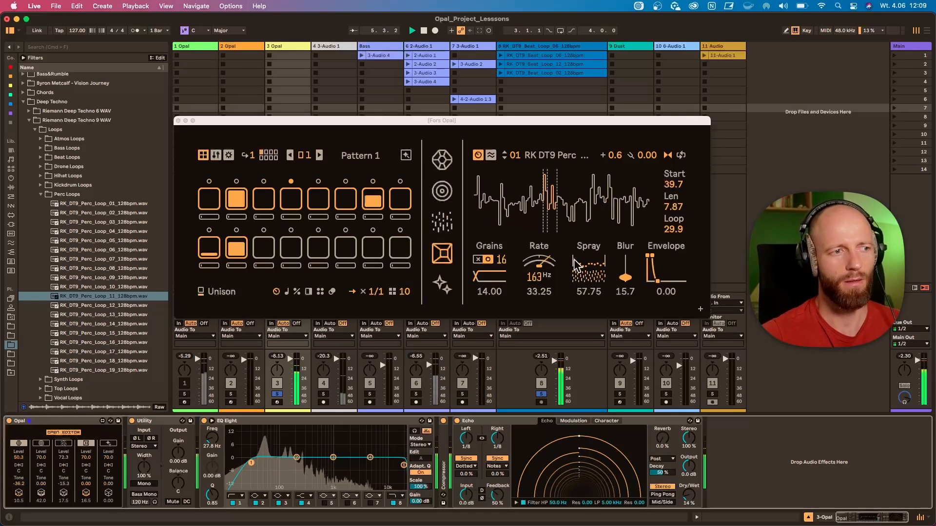
# Review the sample voice's modulation matrix, LFO and mod envelope, and return to its sound parameters
pyautogui.click(502, 161)
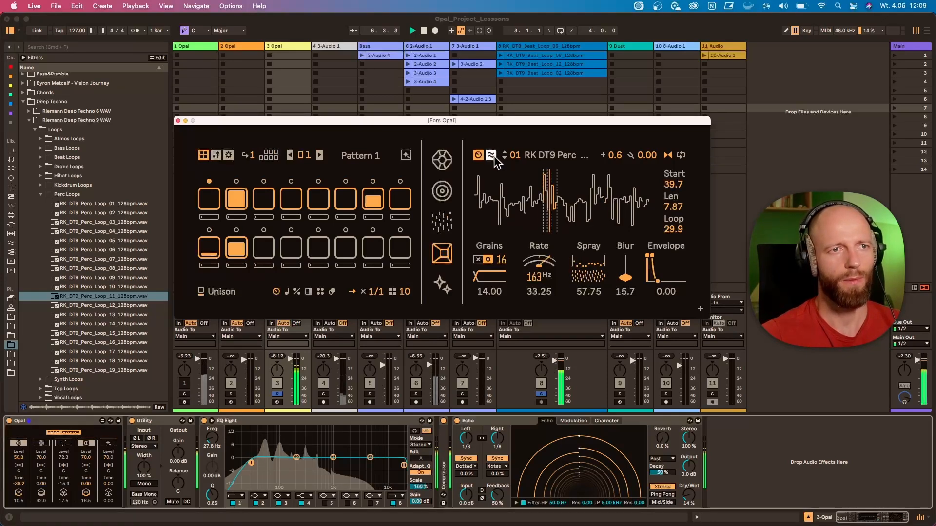
pyautogui.click(491, 155)
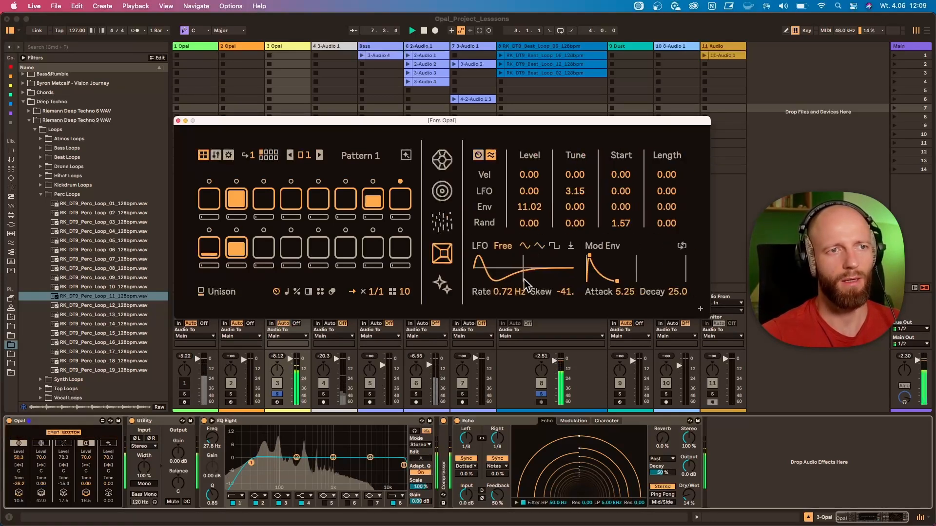
pyautogui.click(477, 156)
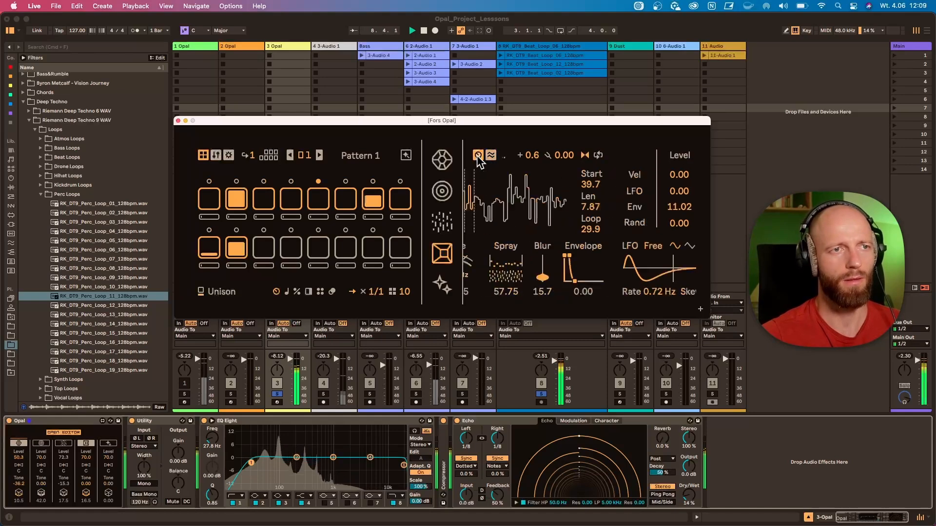
# Set the sample voice's envelope to 41.25, blur to 0, loop position to 19.4 and start to 38.9, and play it with grain mode off
pyautogui.moveTo(662, 283); pyautogui.dragTo(626, 291)
pyautogui.moveTo(559, 220); pyautogui.dragTo(550, 221)
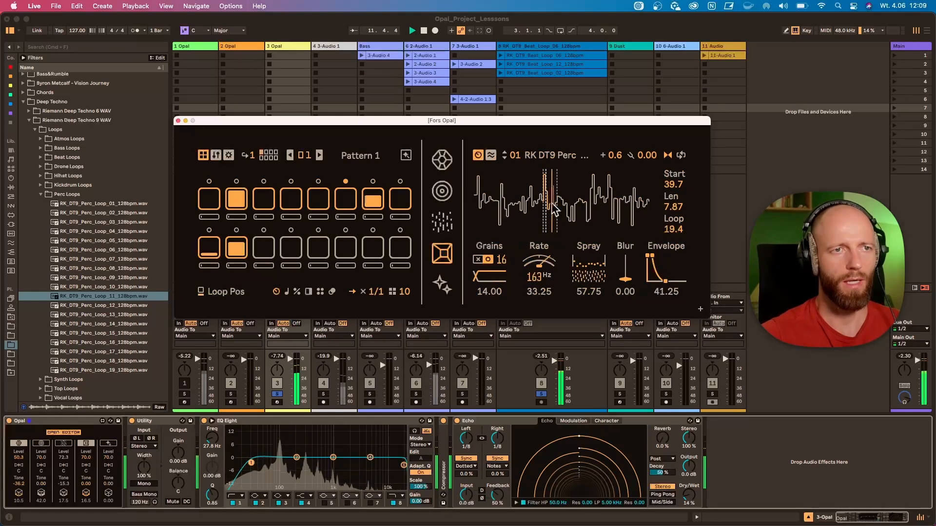
pyautogui.moveTo(669, 183)
pyautogui.mouseDown()
pyautogui.moveTo(670, 208)
pyautogui.moveTo(670, 172)
pyautogui.moveTo(670, 184)
pyautogui.mouseUp()
pyautogui.press('space')
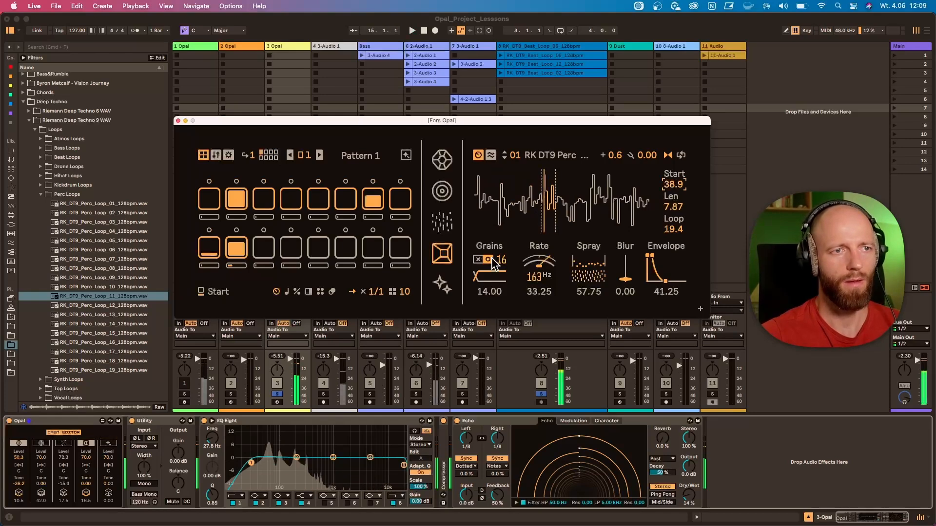
pyautogui.press('space')
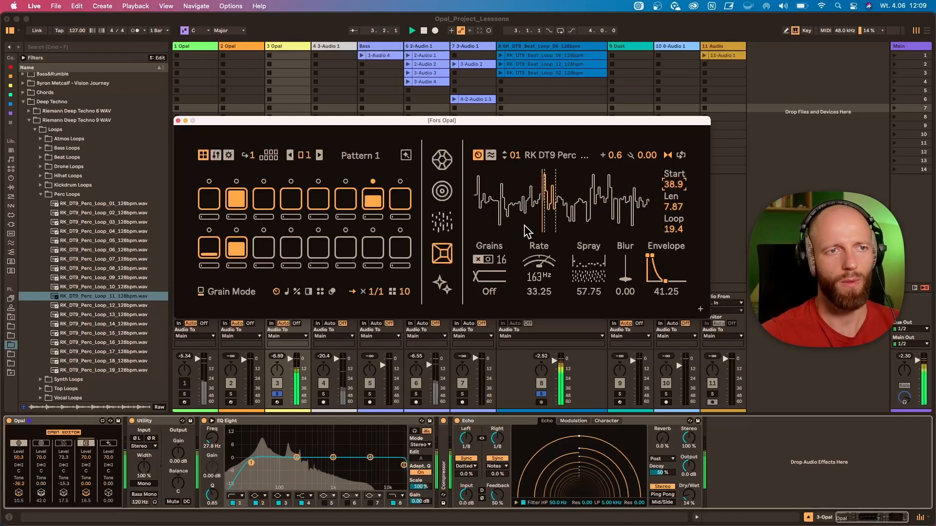
# Switch the Gem channel off in the device mixer, and set the sample voice's direction to Forward and length to 44.8
pyautogui.click(24, 440)
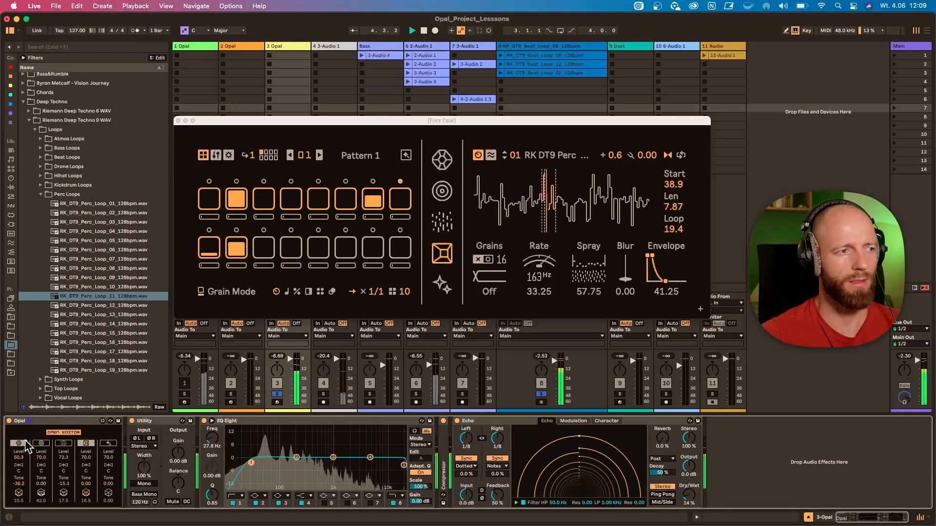
pyautogui.click(669, 155)
pyautogui.click(675, 168)
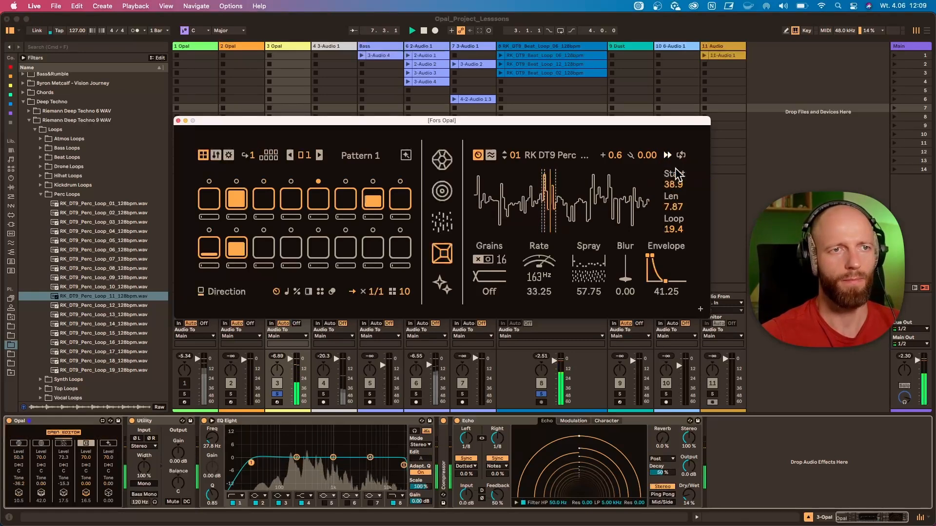
pyautogui.moveTo(673, 206); pyautogui.dragTo(673, 180)
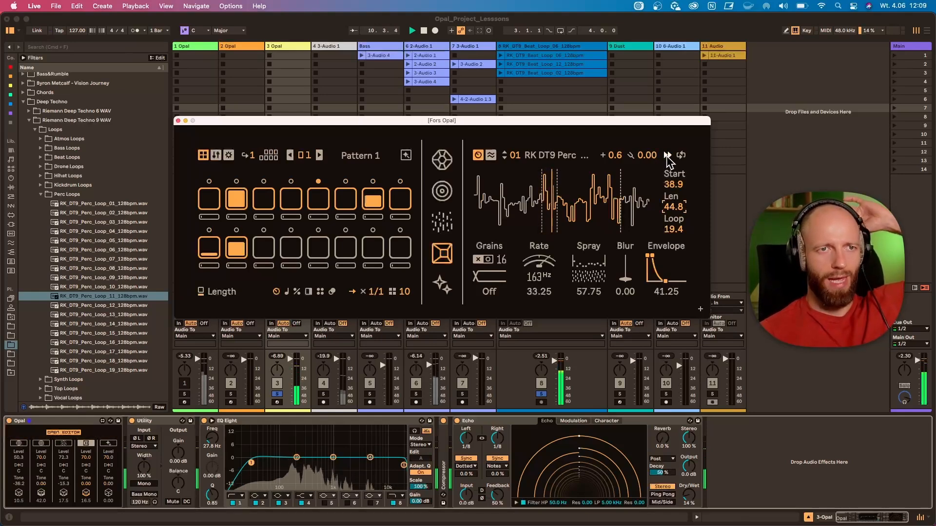
# Audition the Reverse and Ping-pong playback directions on the sample voice, ending on Reverse
pyautogui.click(667, 156)
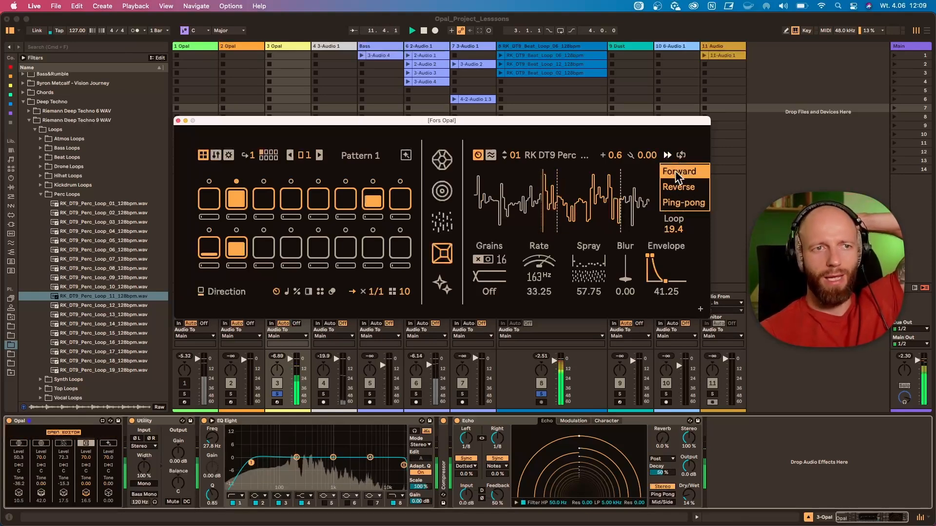
pyautogui.click(680, 186)
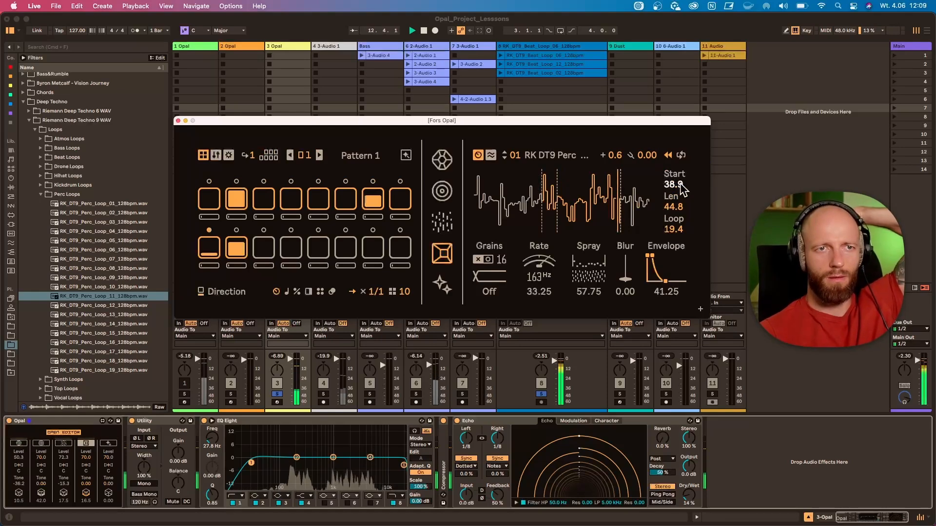
pyautogui.click(668, 156)
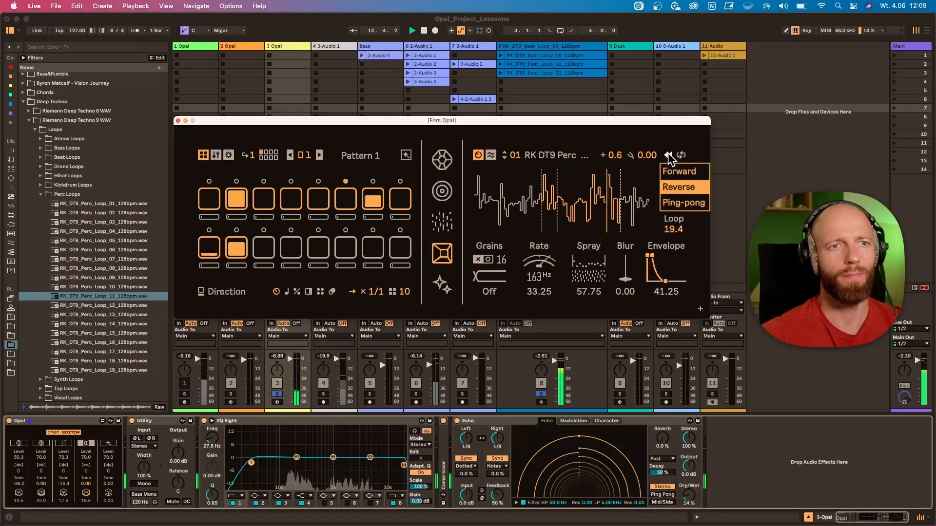
pyautogui.click(683, 201)
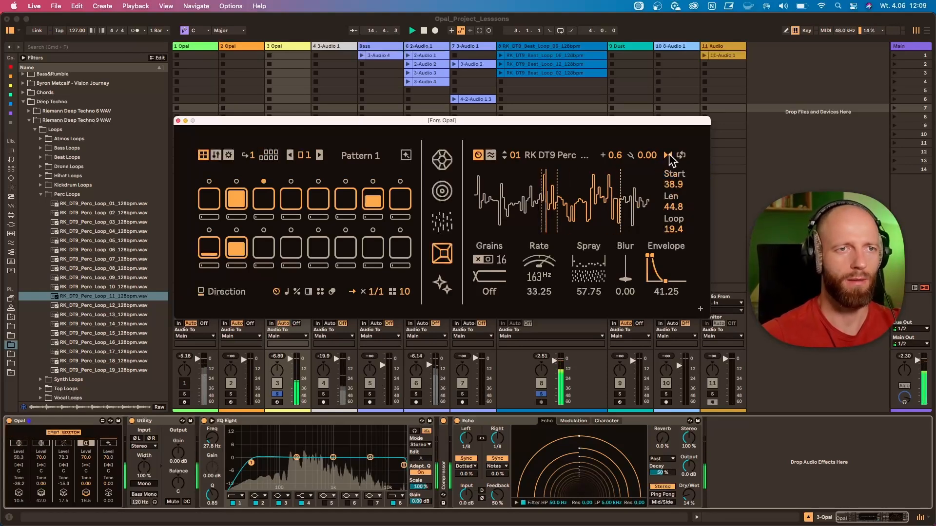
pyautogui.click(669, 154)
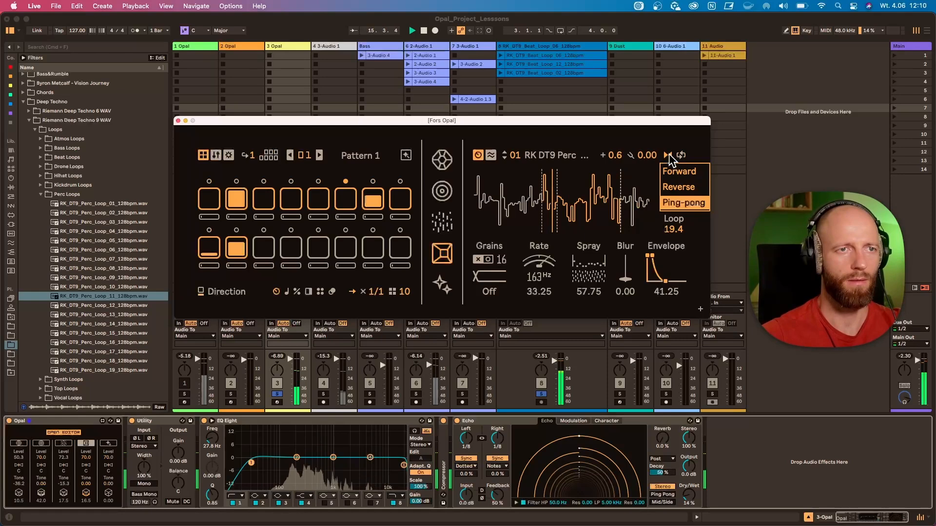
pyautogui.click(676, 187)
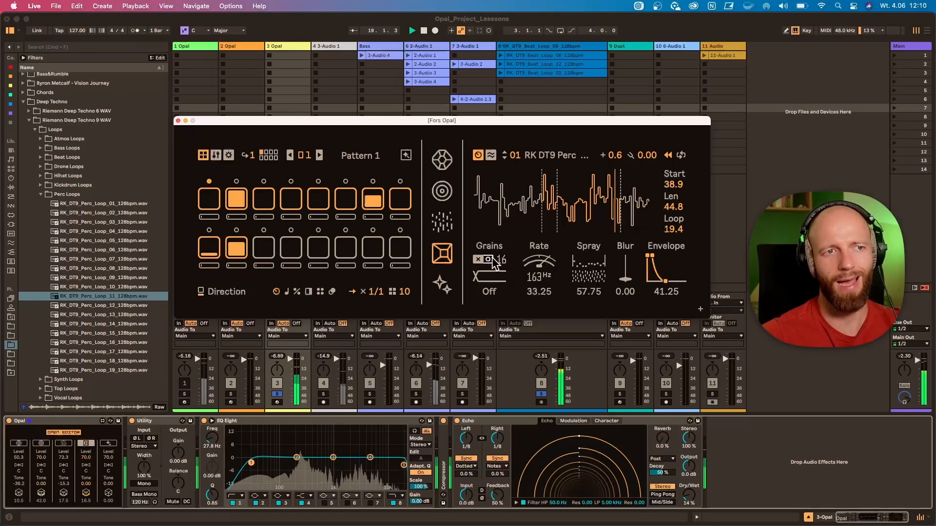
# Turn the sample voice's grain mode on and sweep its grain scan to -46.50, ending at 37.50
pyautogui.click(487, 272)
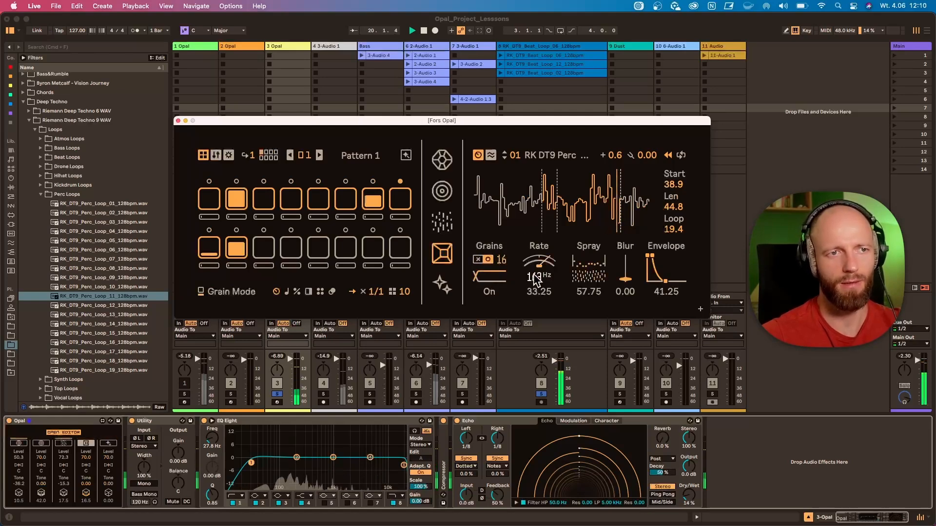
pyautogui.moveTo(539, 264); pyautogui.dragTo(539, 302)
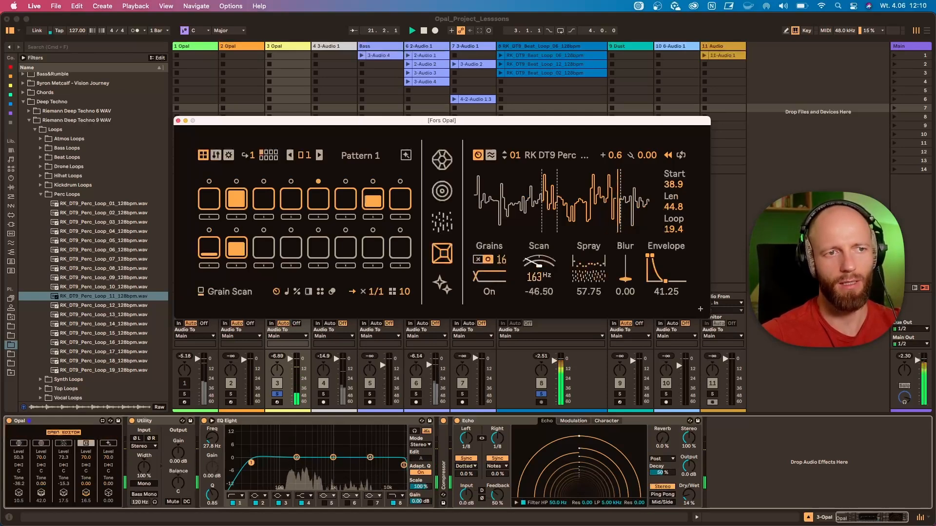
pyautogui.moveTo(539, 264); pyautogui.dragTo(539, 223)
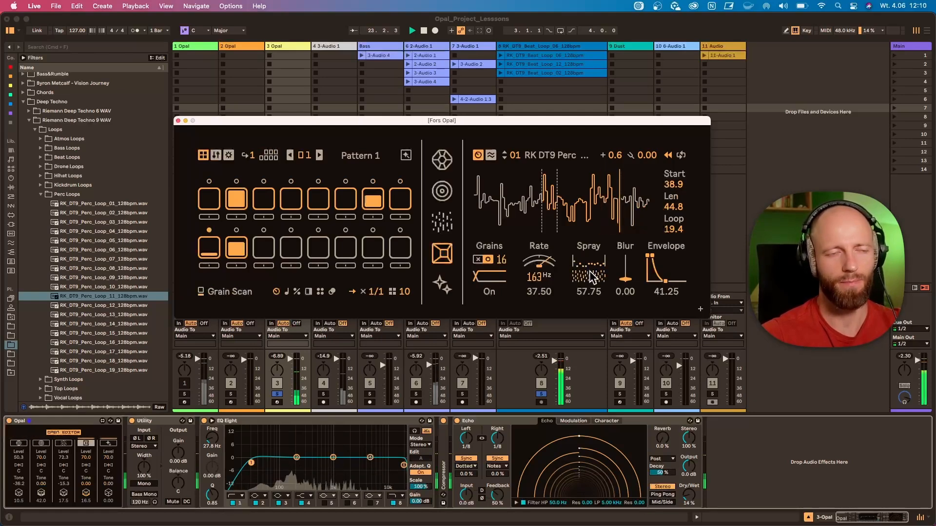
# Set the sample voice's spray to 0.00 and its playback direction to Forward
pyautogui.moveTo(592, 277); pyautogui.dragTo(592, 295)
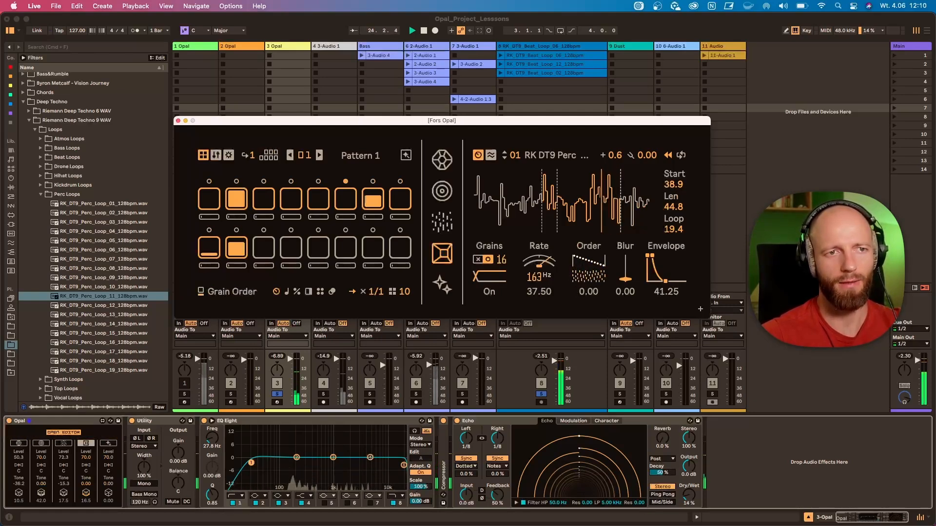
pyautogui.click(669, 156)
pyautogui.click(683, 172)
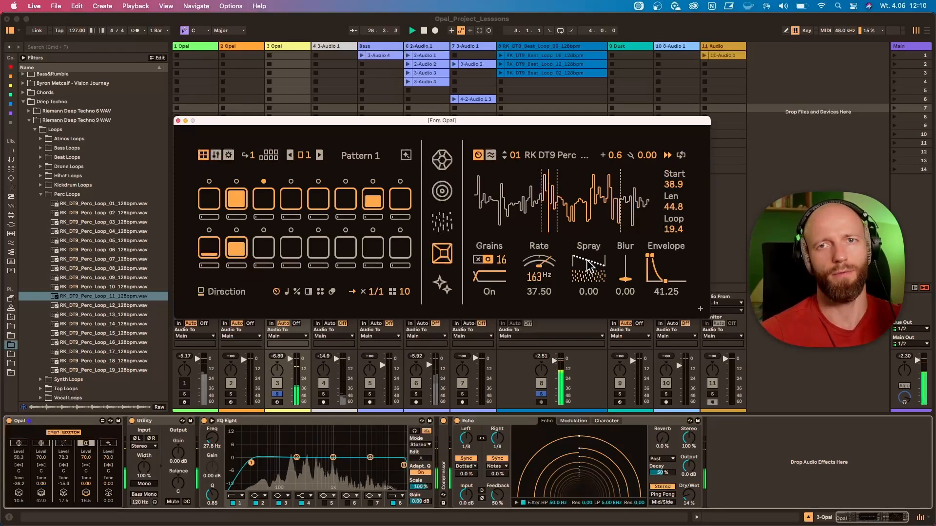
# Set the sample voice's grain density to 0.00, spray to 33.25 and grain blur to 70.0
pyautogui.moveTo(590, 267); pyautogui.dragTo(591, 312)
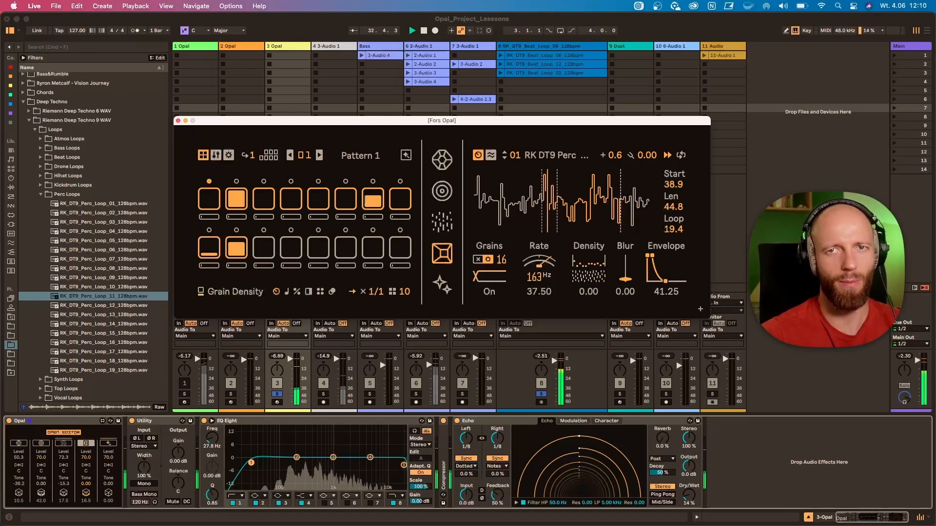
pyautogui.moveTo(591, 279)
pyautogui.mouseDown()
pyautogui.moveTo(591, 262)
pyautogui.moveTo(633, 261)
pyautogui.moveTo(633, 230)
pyautogui.mouseUp()
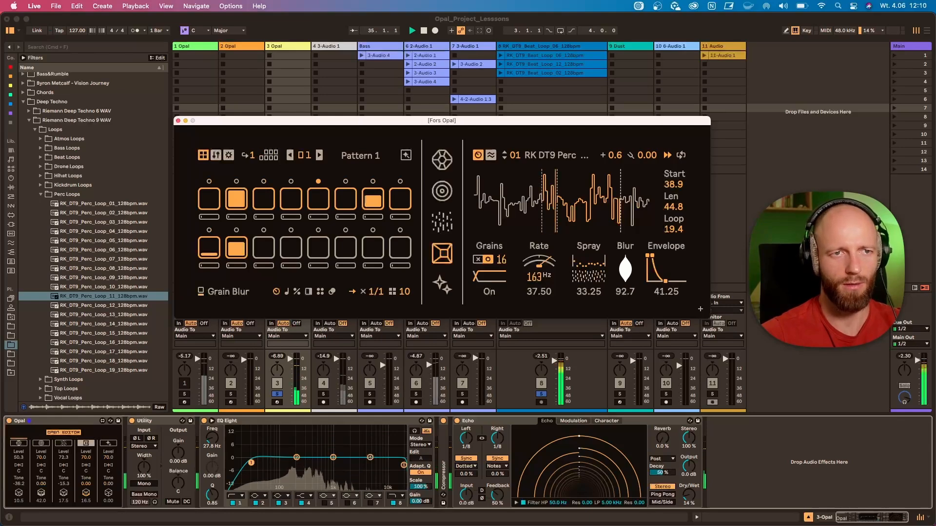
pyautogui.moveTo(629, 262); pyautogui.dragTo(628, 268)
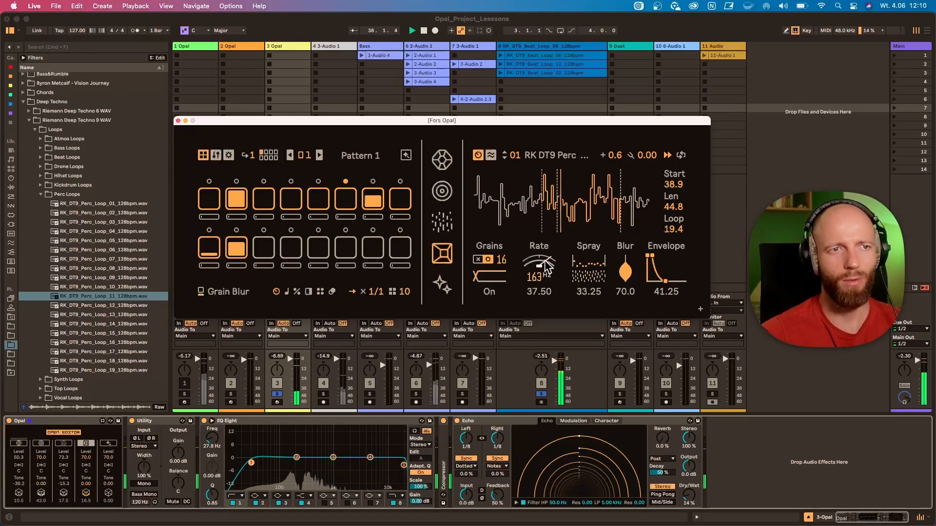
# In the sample voice's modulation matrix, set the start position's random amount to 22.05 and its LFO amount to 12.60
pyautogui.click(491, 155)
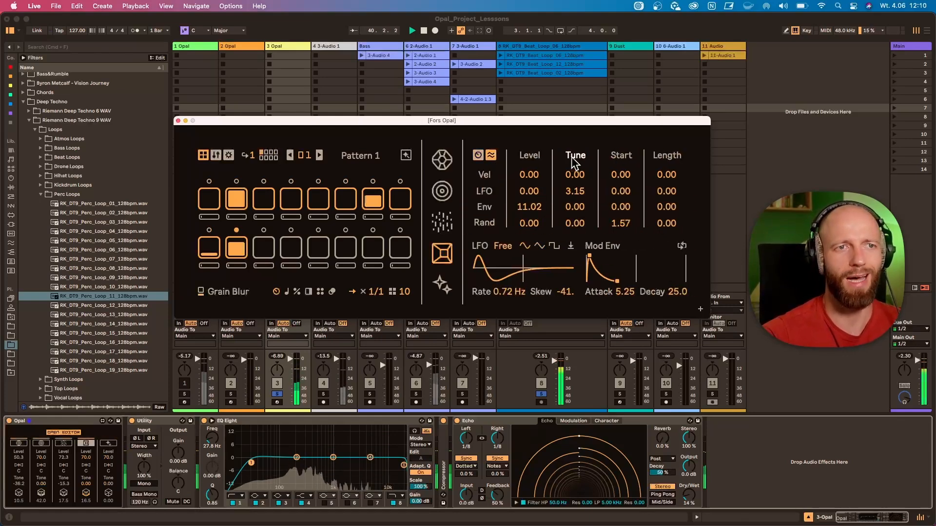
pyautogui.click(576, 191)
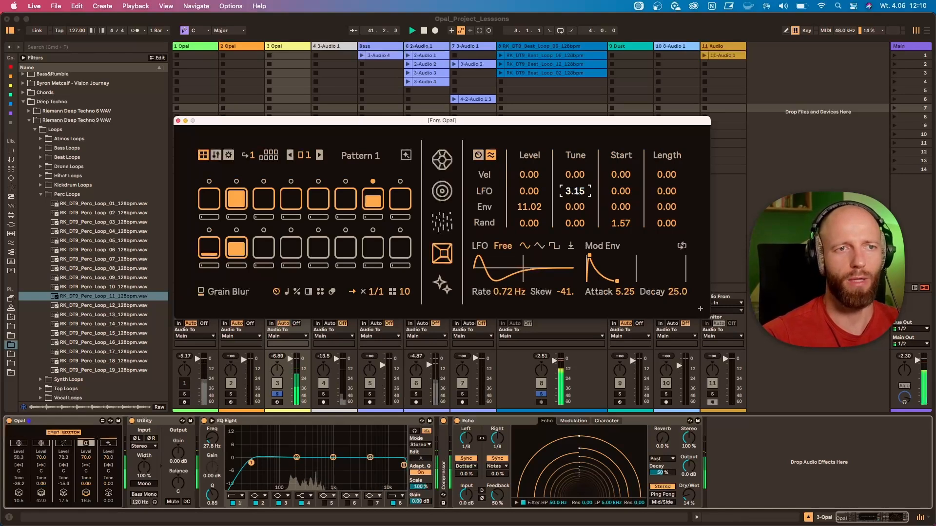
pyautogui.moveTo(621, 223); pyautogui.dragTo(620, 216)
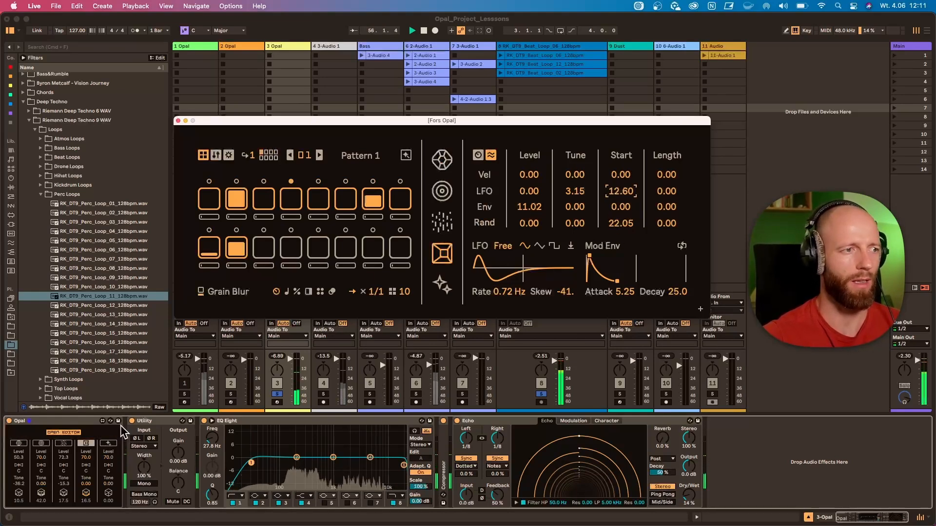
# Switch the Gem channel back on, and set the sample voice's envelope to 22.00, blur to 59.5 and start to 8.28
pyautogui.click(11, 442)
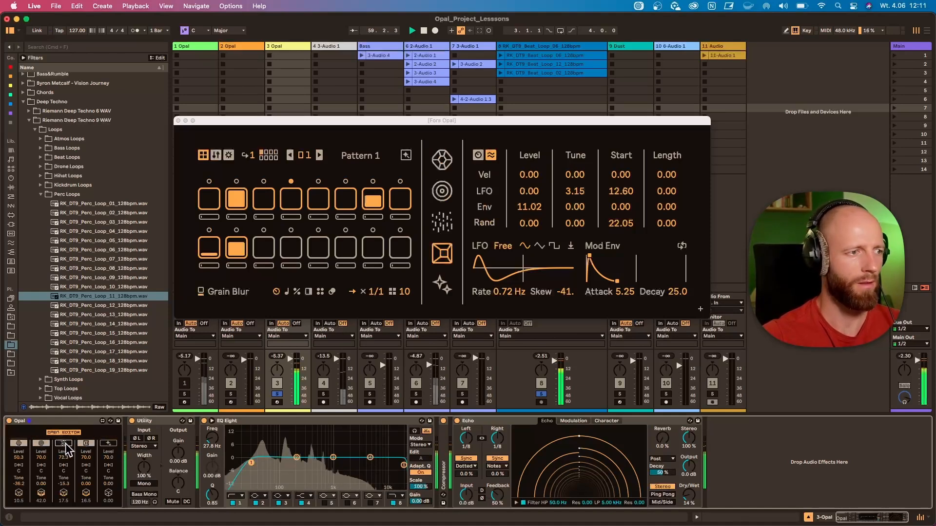
pyautogui.click(478, 155)
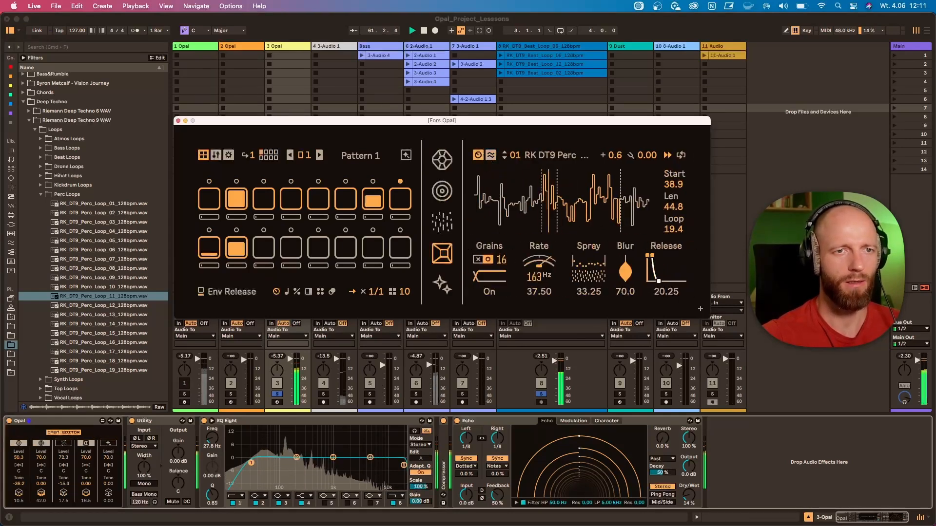
pyautogui.moveTo(658, 282); pyautogui.dragTo(623, 278)
pyautogui.click(652, 256)
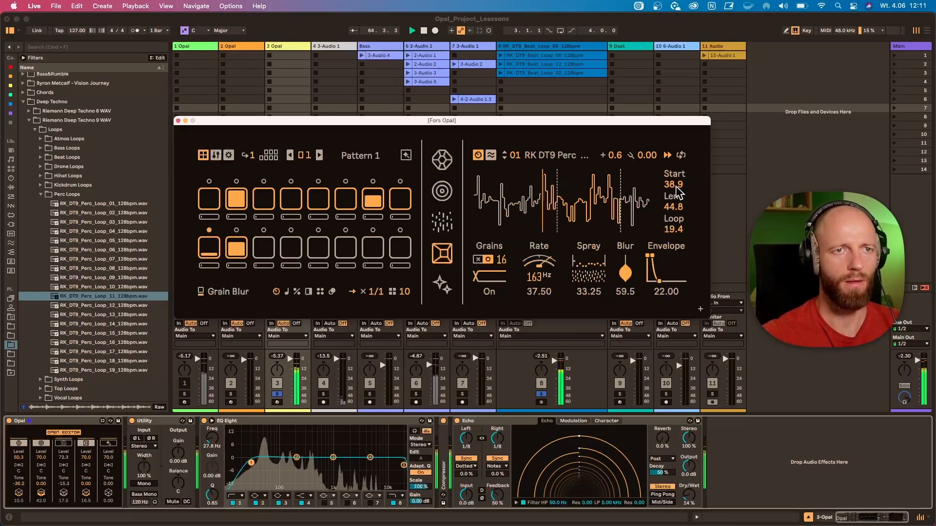
pyautogui.moveTo(676, 185); pyautogui.dragTo(676, 210)
# Stop playback, close the Opal editor and unsolo track 3
pyautogui.press('space')
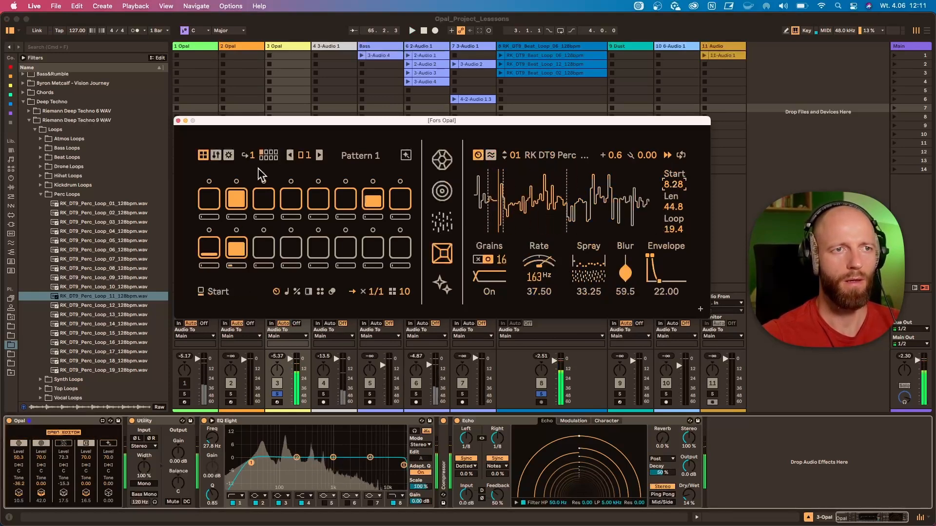
pyautogui.click(178, 121)
pyautogui.click(276, 394)
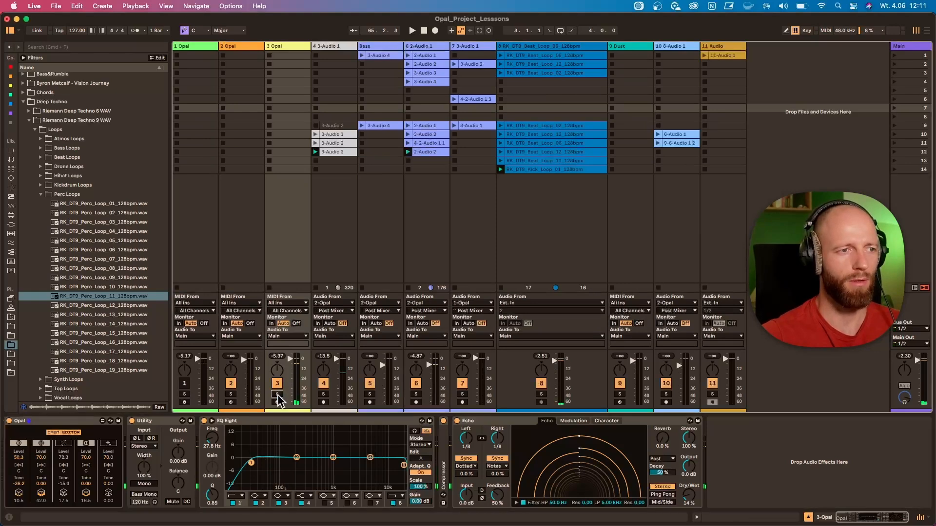
# Switch on the sample voice's channel on the 2 Opal track, then start playback with that device's editor open
pyautogui.click(235, 47)
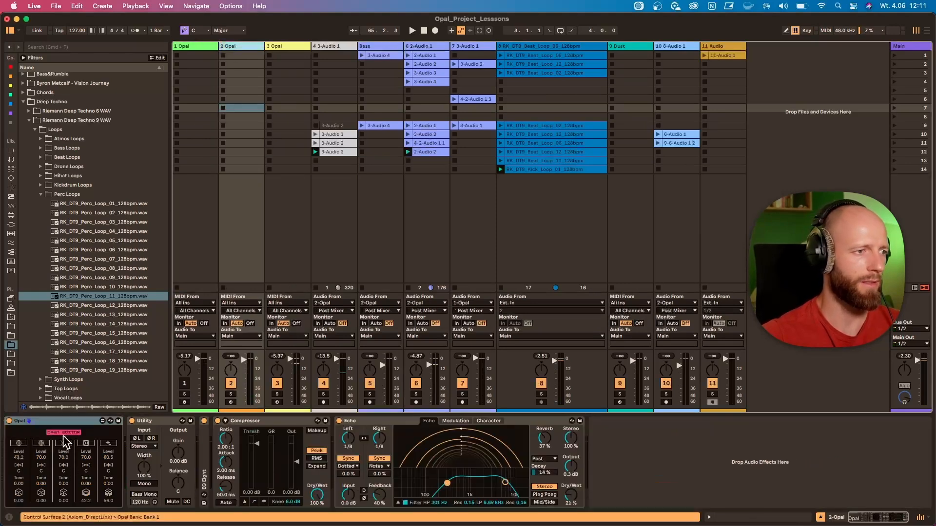
pyautogui.click(86, 444)
pyautogui.press('space')
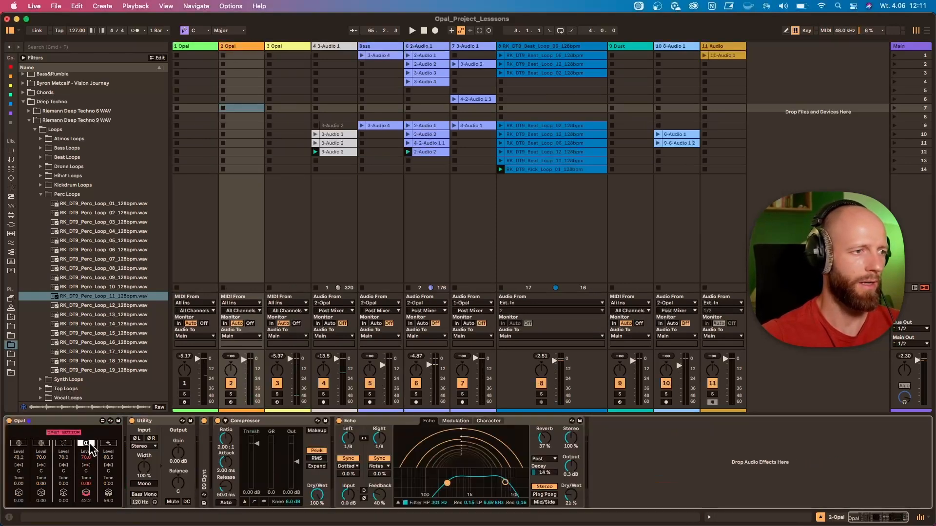
pyautogui.click(63, 432)
# Move the Opal editor above the mixer, mute track 3, and solo tracks 2 and 8
pyautogui.moveTo(384, 323); pyautogui.dragTo(417, 119)
pyautogui.click(277, 384)
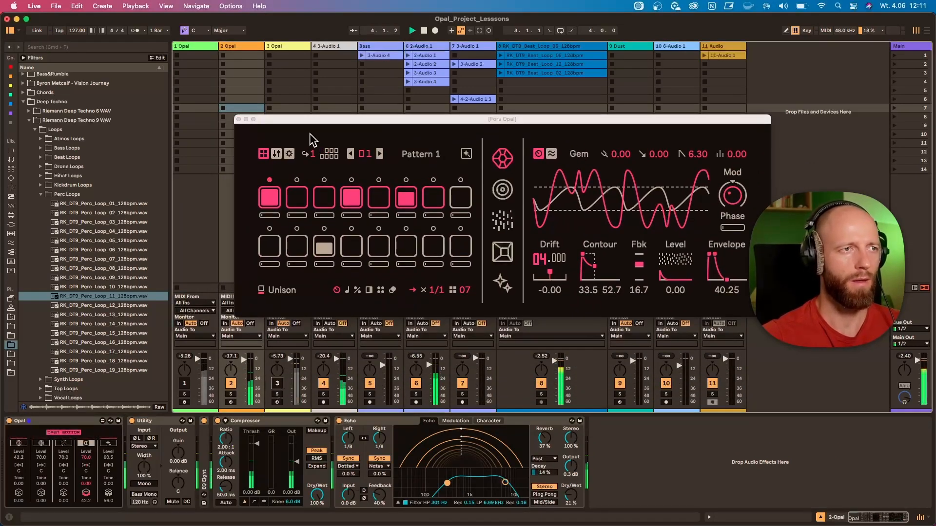
pyautogui.click(310, 119)
pyautogui.moveTo(310, 125); pyautogui.dragTo(273, 110)
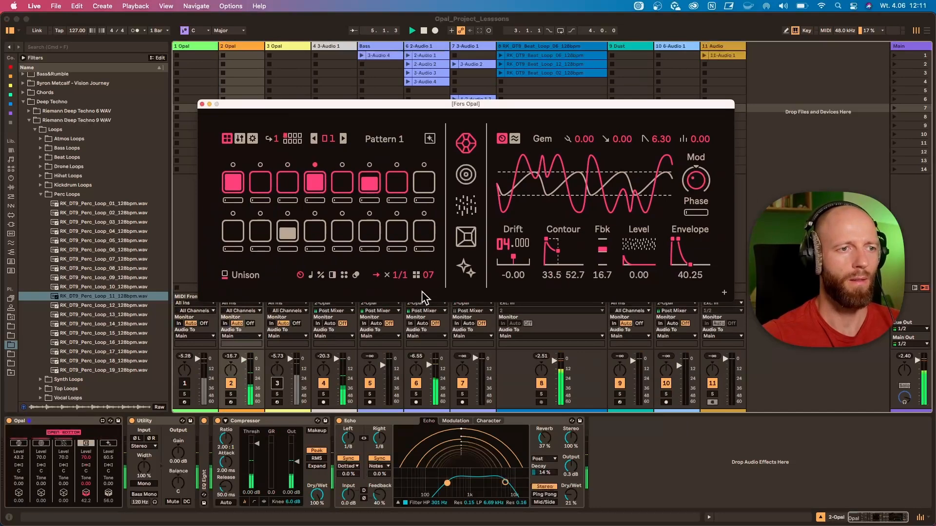
pyautogui.click(231, 393)
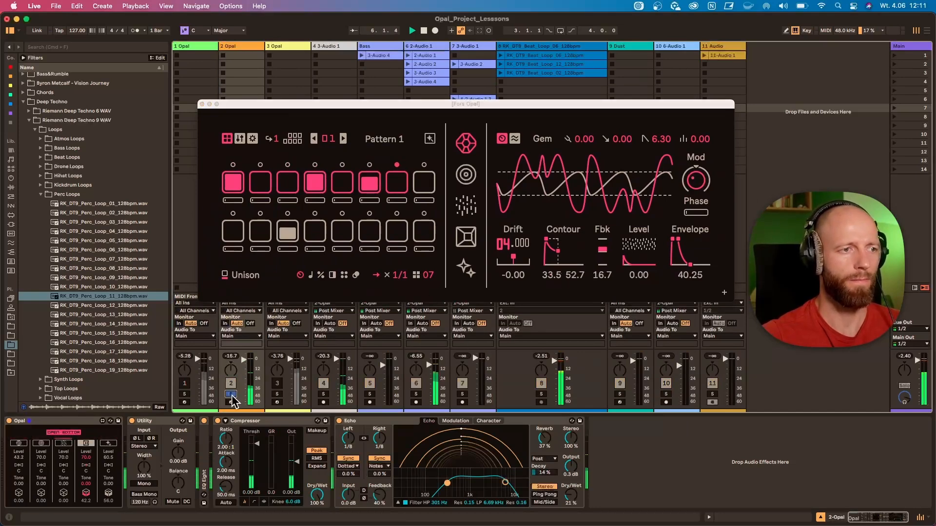
pyautogui.click(541, 394)
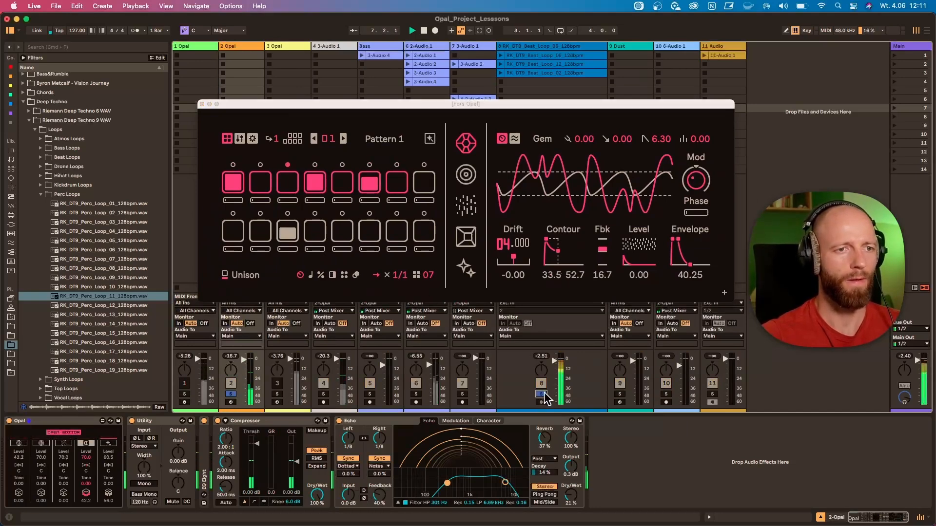
# Show the 2 Opal sample voice, turn its grain mode off and add track 3 to the soloed tracks
pyautogui.click(467, 209)
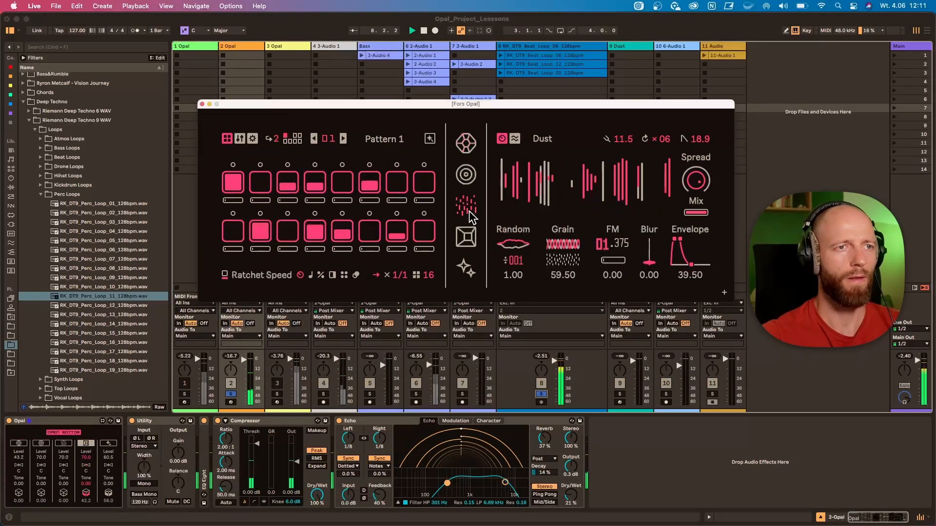
pyautogui.click(471, 241)
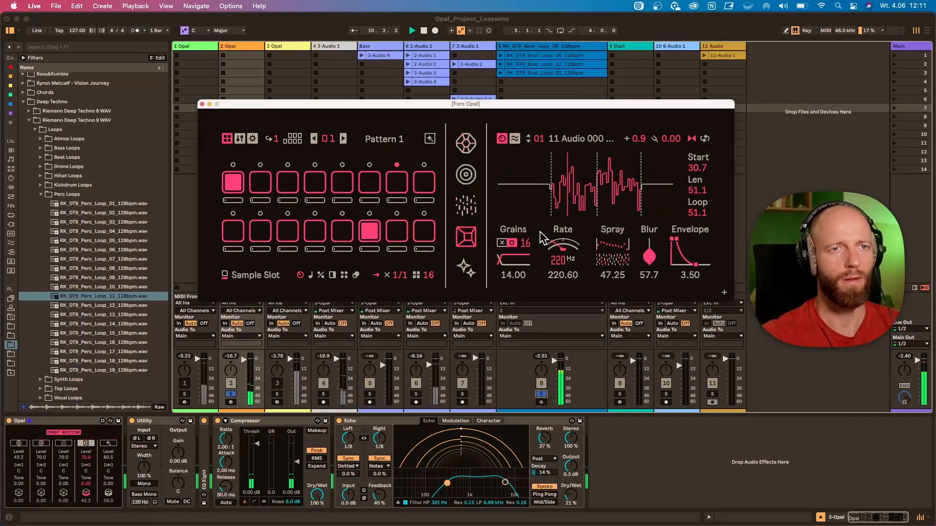
pyautogui.click(501, 242)
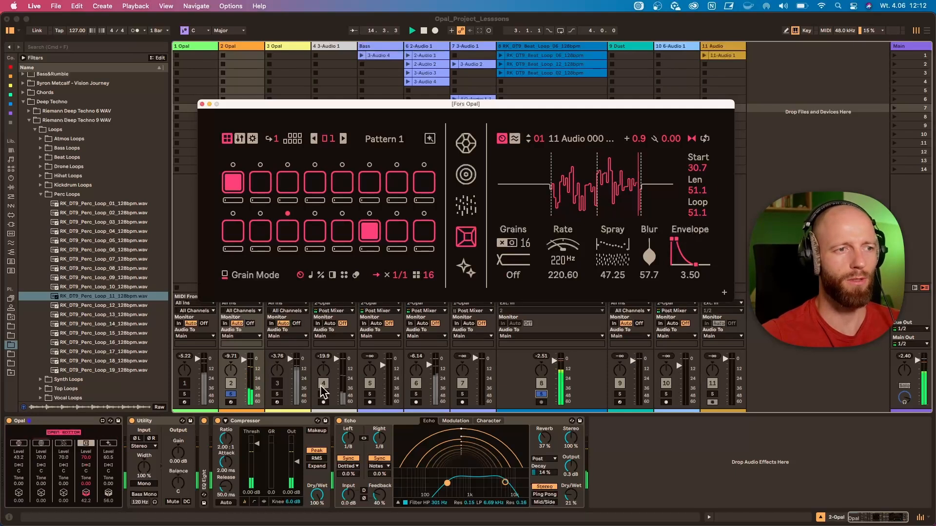
pyautogui.click(278, 393)
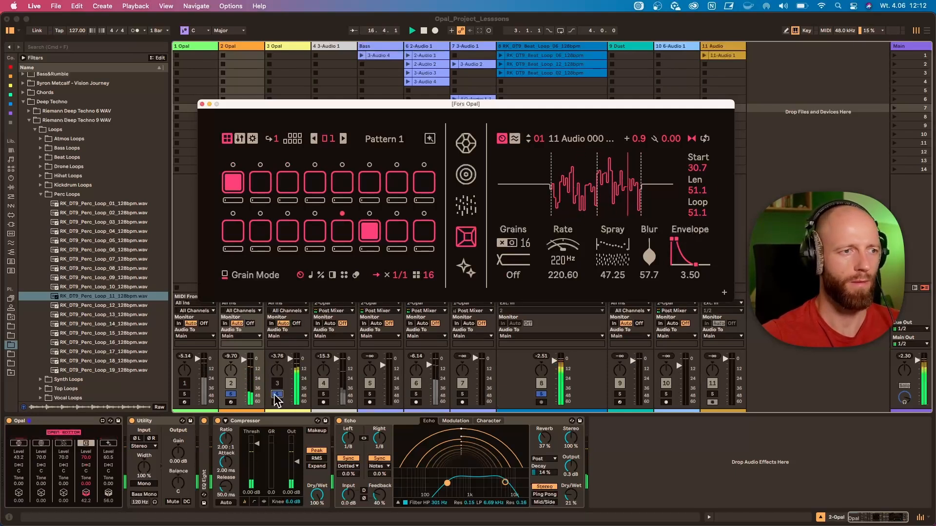
# Unsolo track 3, then turn the 2 Opal sample voice's grains on with Grain Scan at 49.75 and Grain Order at 73.75
pyautogui.click(278, 394)
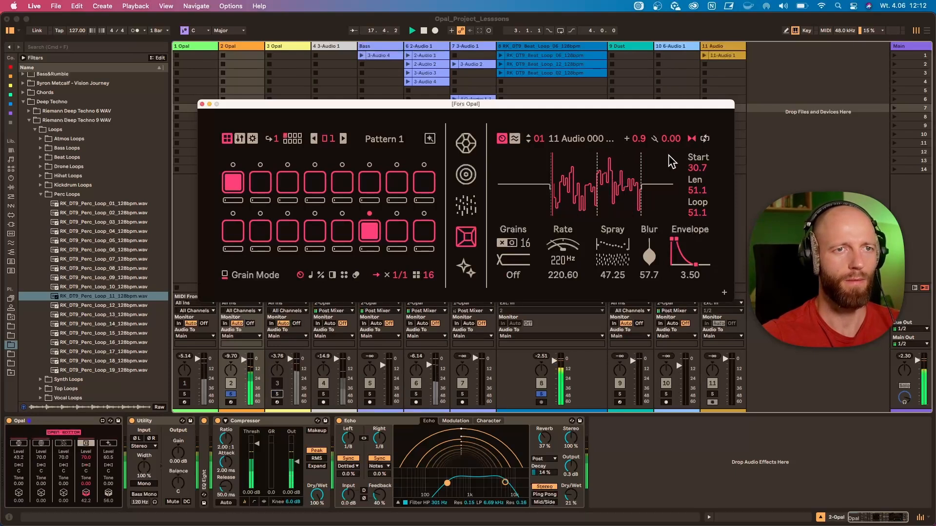
pyautogui.click(513, 243)
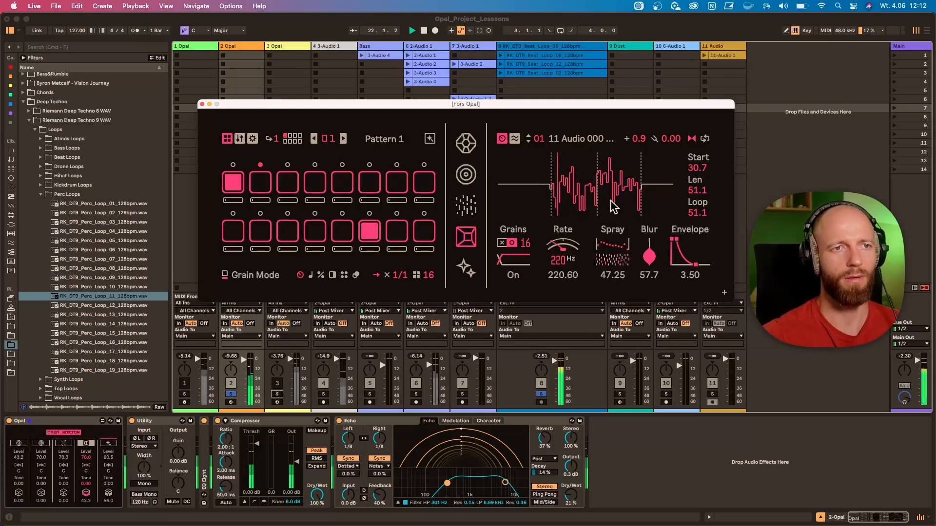
pyautogui.moveTo(564, 253); pyautogui.dragTo(565, 266)
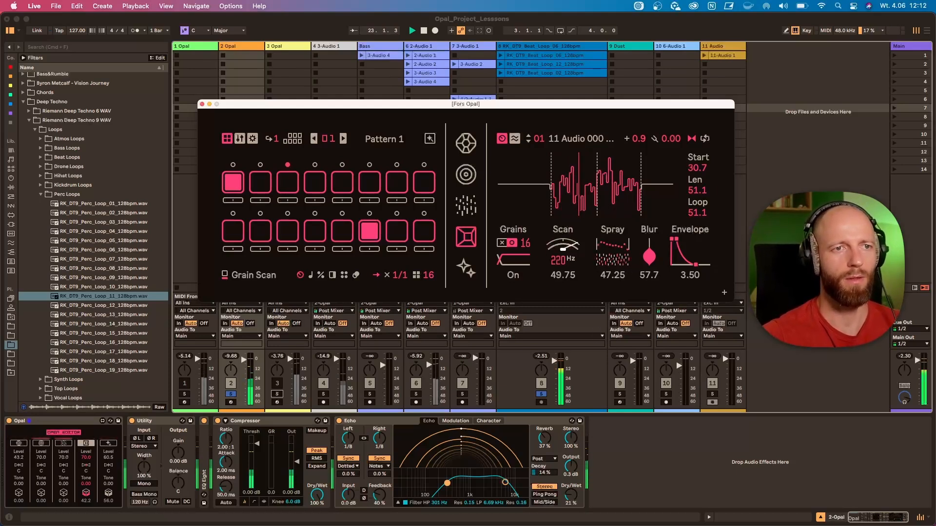
pyautogui.moveTo(614, 249)
pyautogui.mouseDown()
pyautogui.moveTo(615, 236)
pyautogui.moveTo(615, 248)
pyautogui.mouseUp()
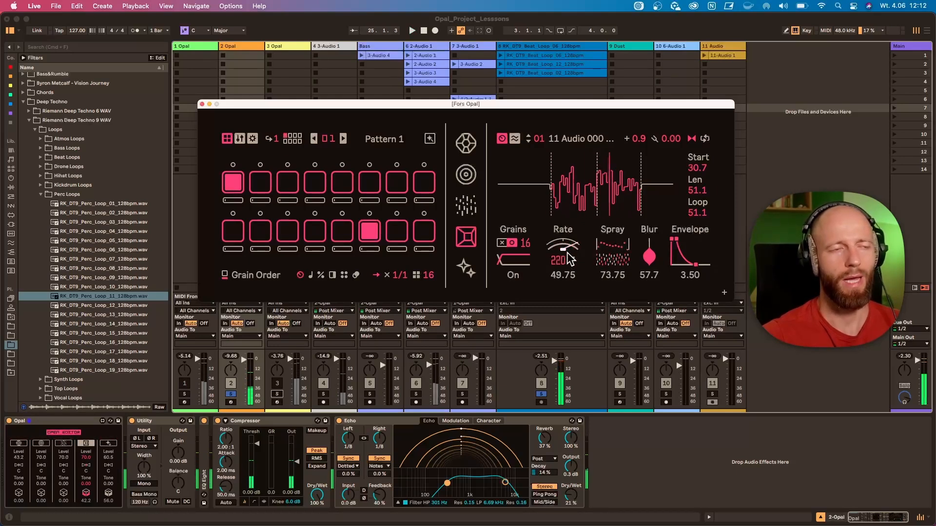
# Unsolo and mute track 2, reactivate track 3 and select the 3 Opal track
pyautogui.click(276, 48)
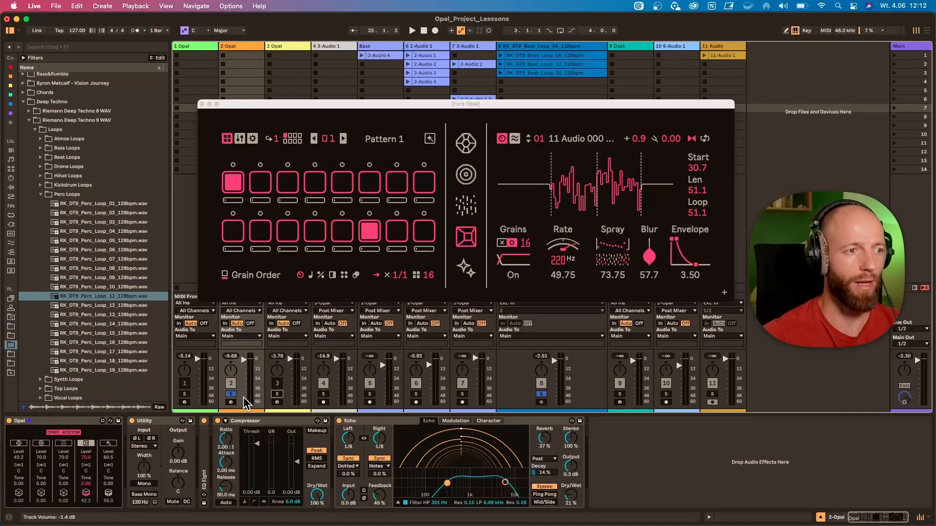
pyautogui.click(231, 394)
pyautogui.click(230, 385)
pyautogui.click(278, 385)
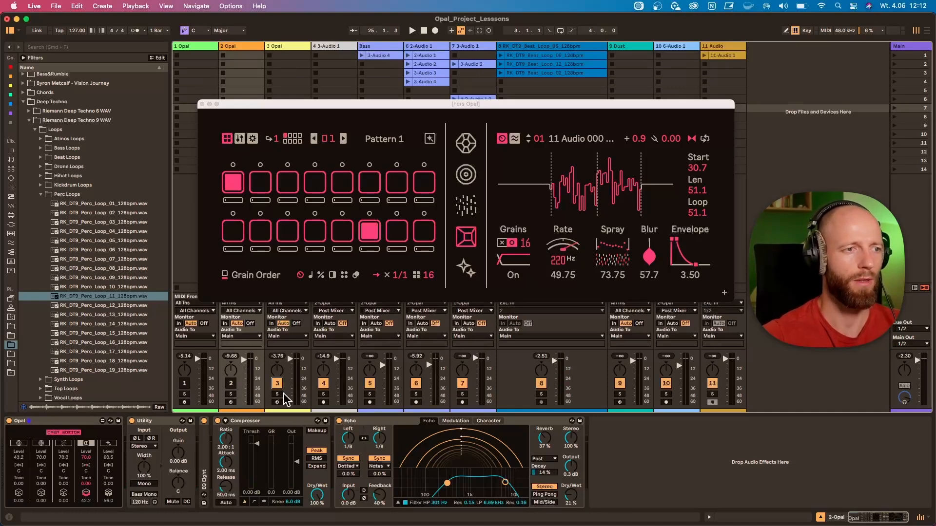
pyautogui.click(289, 49)
# Show the Void Reverb page in the open editor, then replace it with the 3 Opal track's editor, placed above the mixer
pyautogui.click(467, 267)
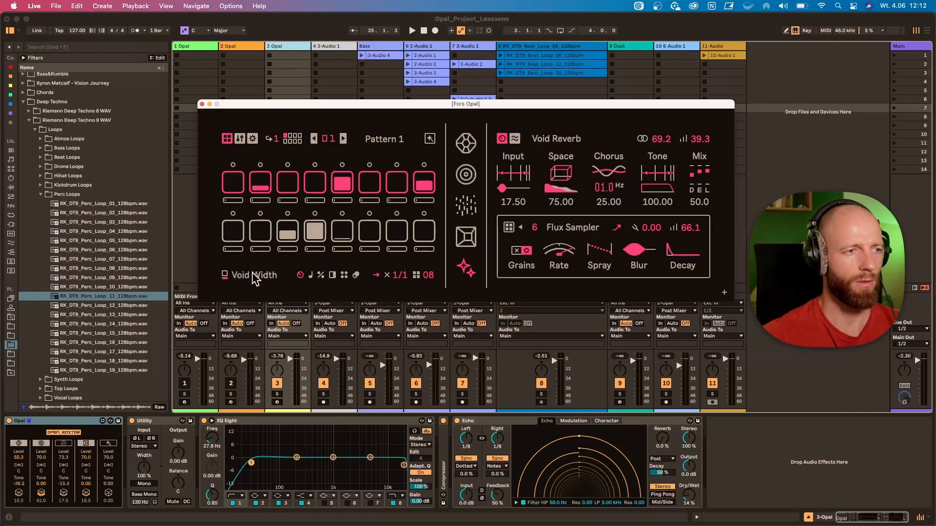
pyautogui.click(282, 46)
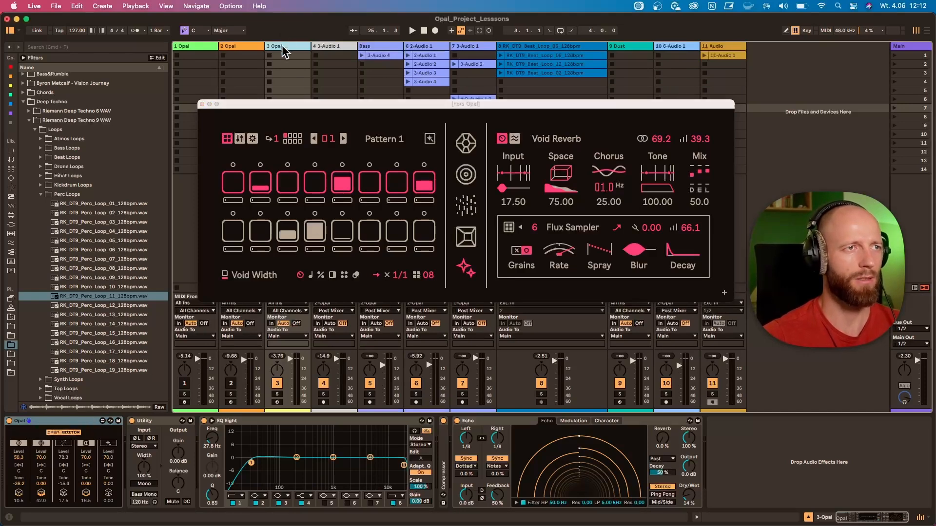
pyautogui.click(202, 104)
pyautogui.click(64, 433)
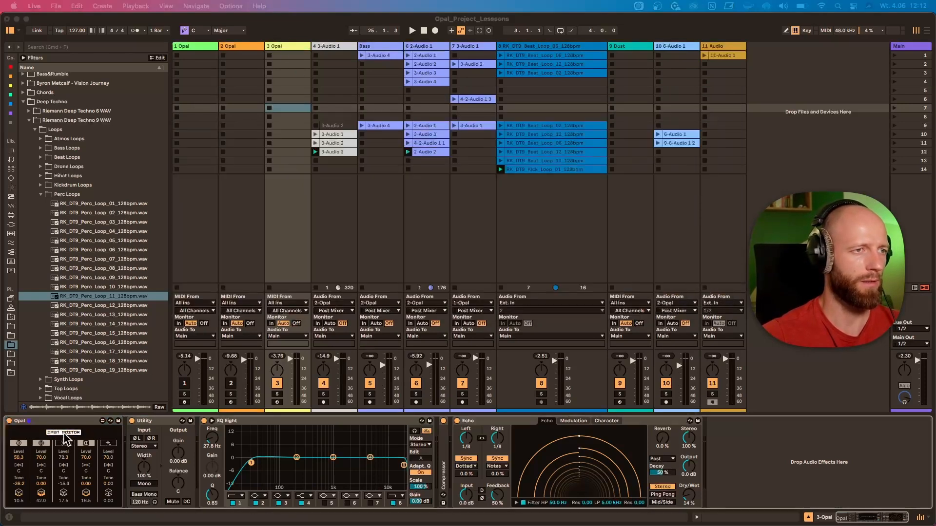
pyautogui.moveTo(390, 274); pyautogui.dragTo(424, 152)
# Start playback with tracks 3 and 8 soloed, then view the Opal settings page and return to the sequencer
pyautogui.press('space')
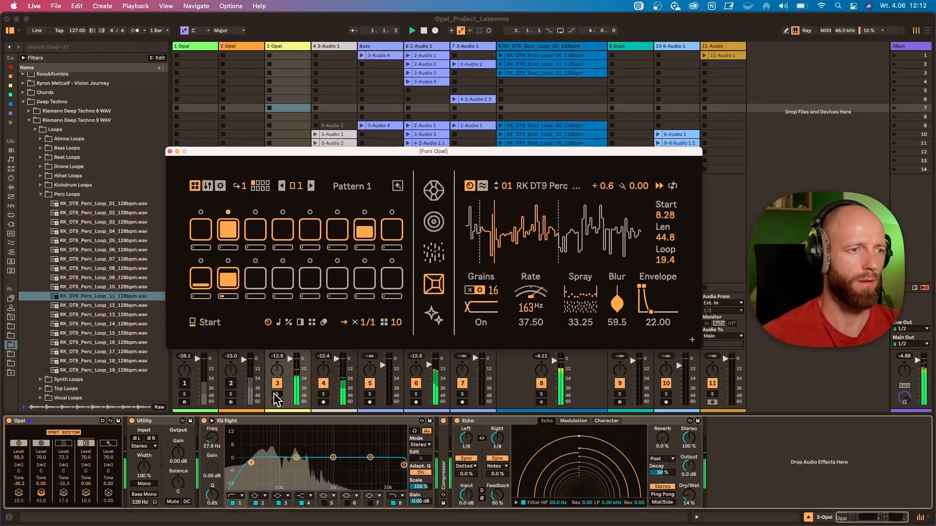
pyautogui.click(277, 394)
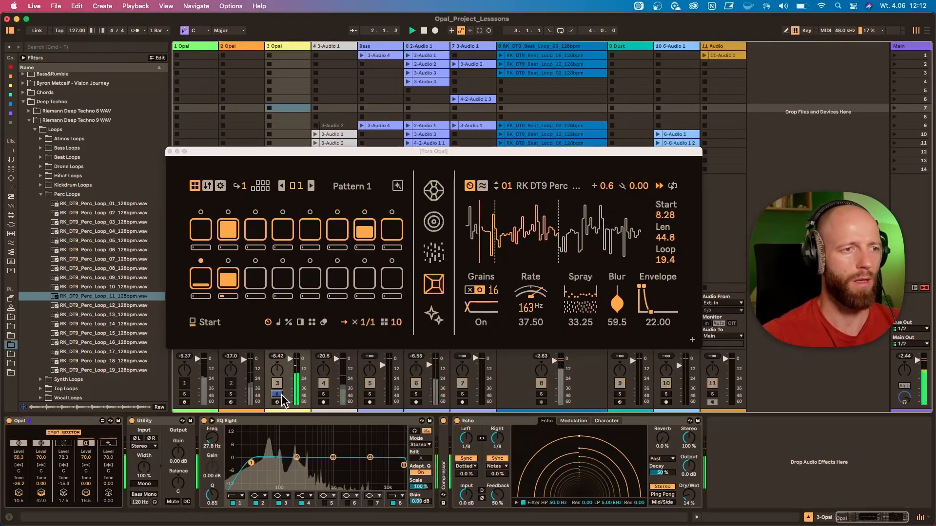
pyautogui.click(541, 395)
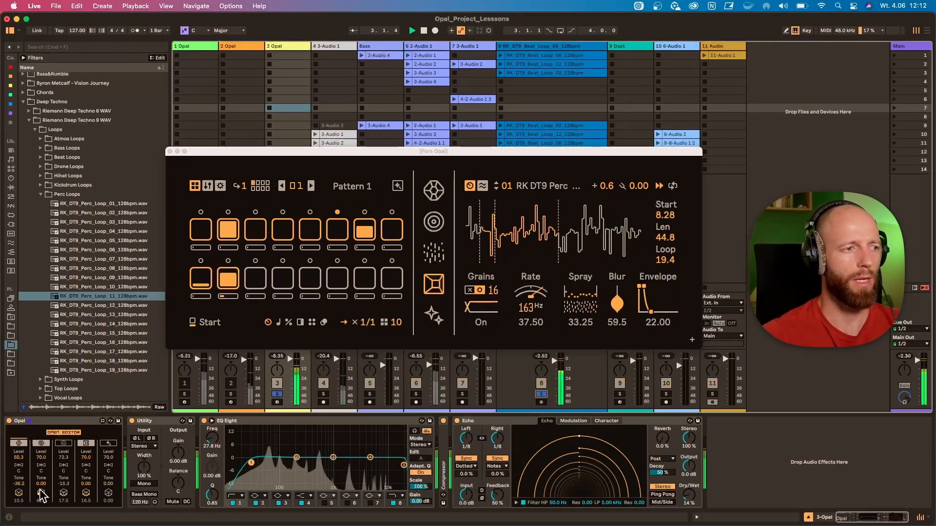
pyautogui.click(220, 186)
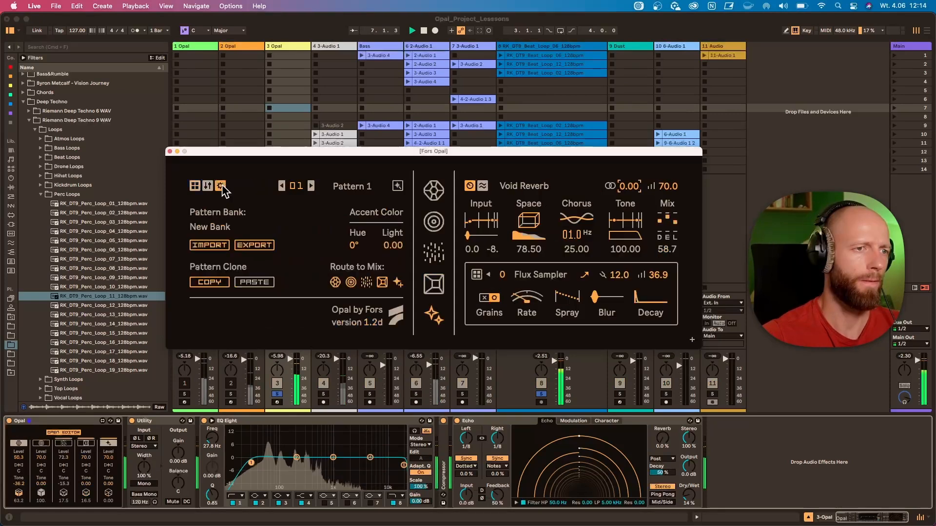
pyautogui.click(195, 186)
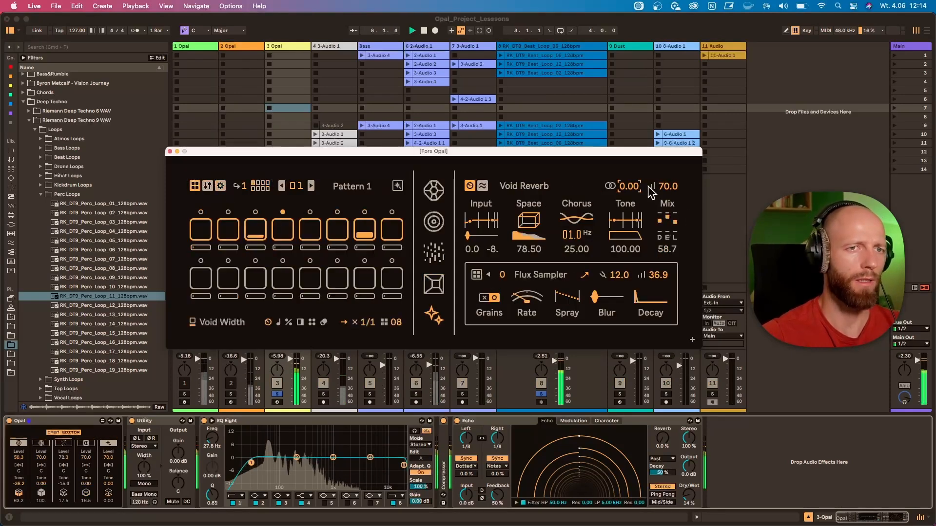
# Set the Gem voice's reverb send to 70.0, then the Void Reverb's input filter to 89 and -11 and its tail to 62.75
pyautogui.doubleClick(18, 493)
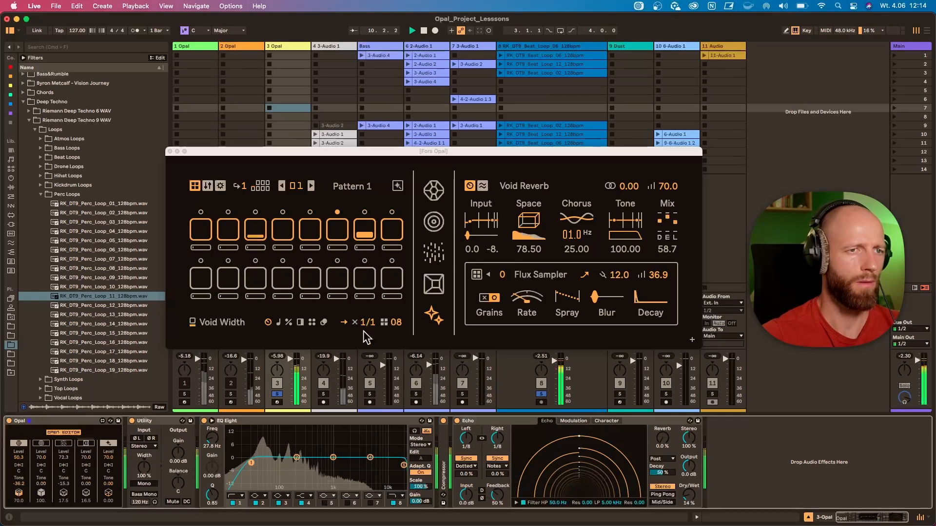
pyautogui.moveTo(470, 222); pyautogui.dragTo(491, 223)
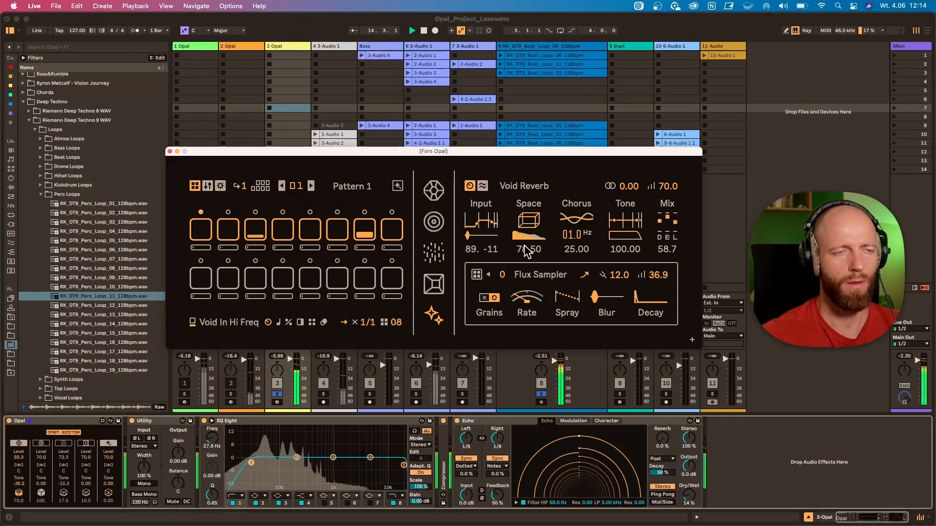
pyautogui.moveTo(526, 250); pyautogui.dragTo(526, 255)
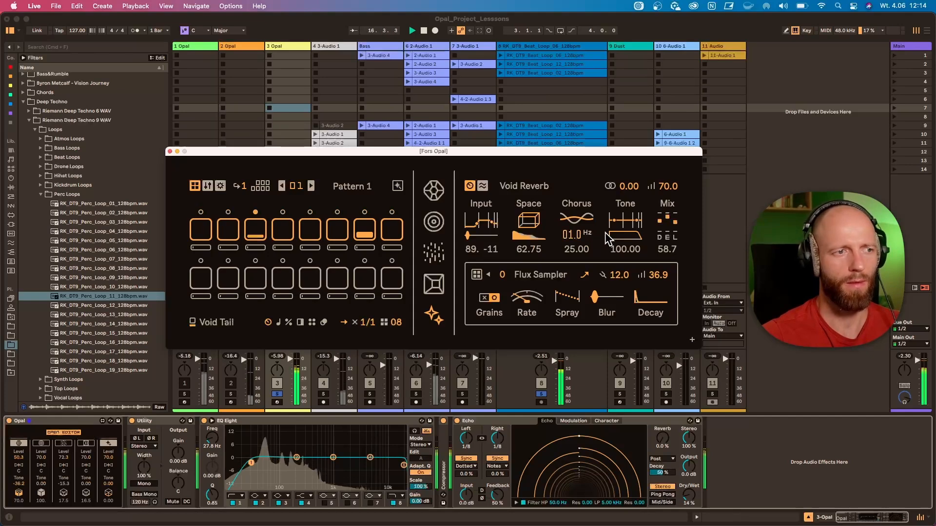
# Turn off the Flux Sampler's grains, then set the Void Reverb's width to 40.1 and its input low shelf to 51 and -18
pyautogui.click(488, 301)
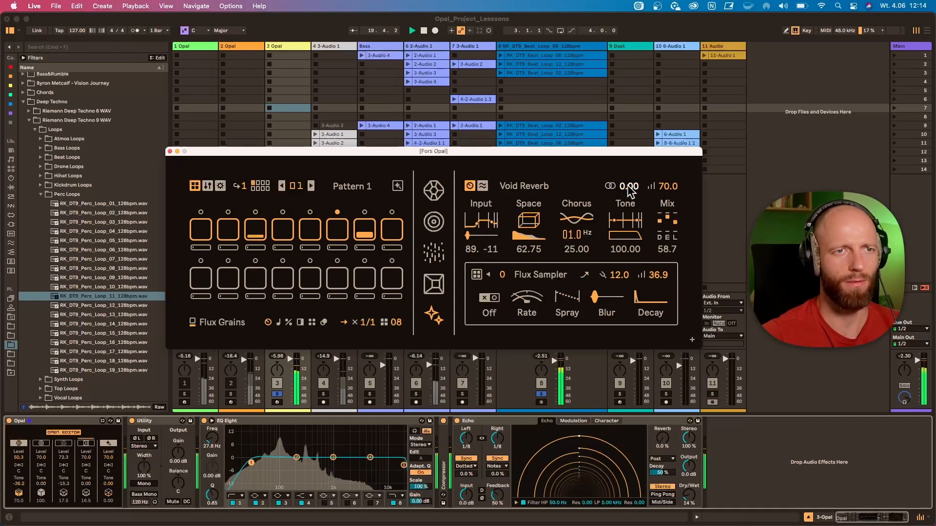
pyautogui.moveTo(629, 191); pyautogui.dragTo(629, 171)
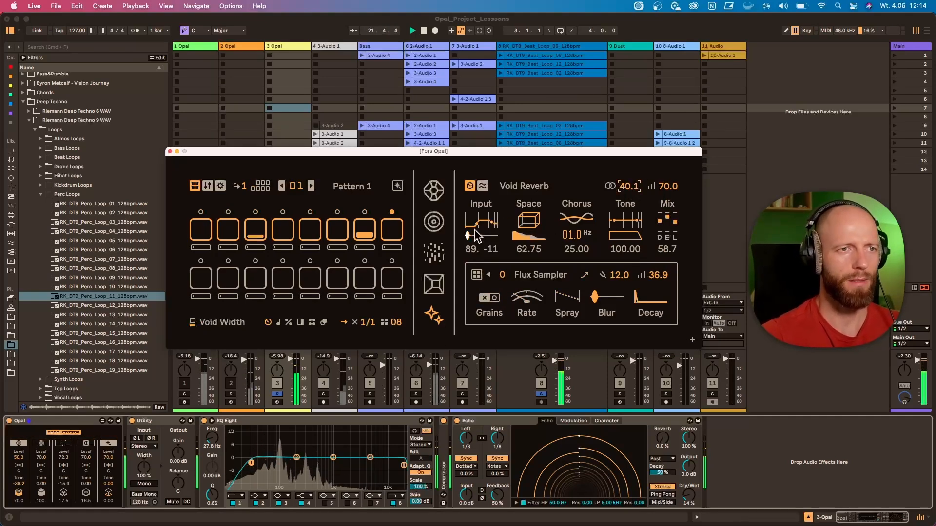
pyautogui.moveTo(476, 224); pyautogui.dragTo(473, 223)
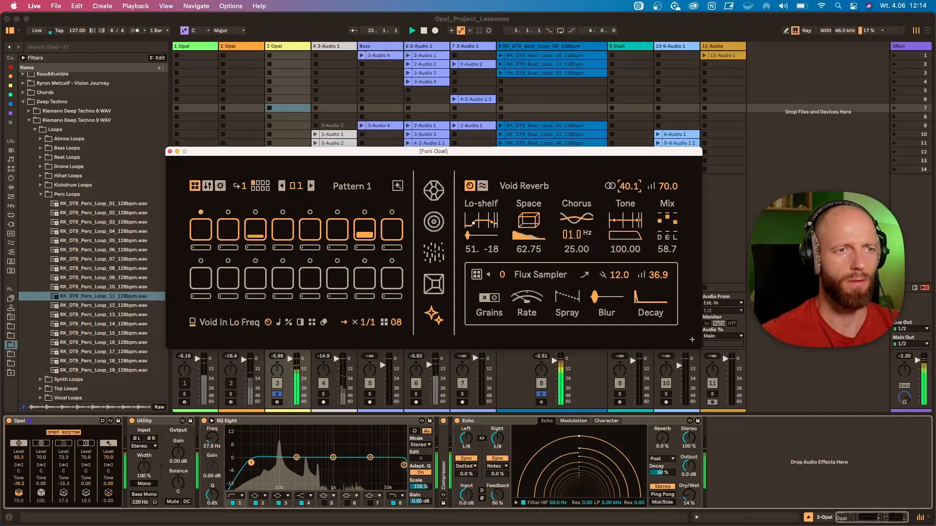
# Set the Void Reverb's early mix to 72.0 and its diffuse mix to 34.2
pyautogui.moveTo(668, 222); pyautogui.dragTo(668, 221)
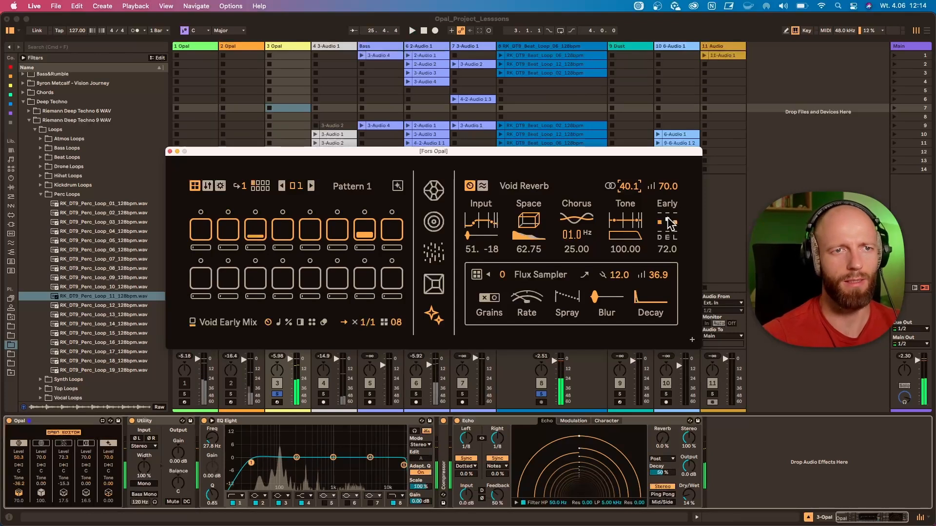
pyautogui.moveTo(668, 217)
pyautogui.mouseDown()
pyautogui.moveTo(675, 231)
pyautogui.moveTo(667, 217)
pyautogui.moveTo(659, 226)
pyautogui.mouseUp()
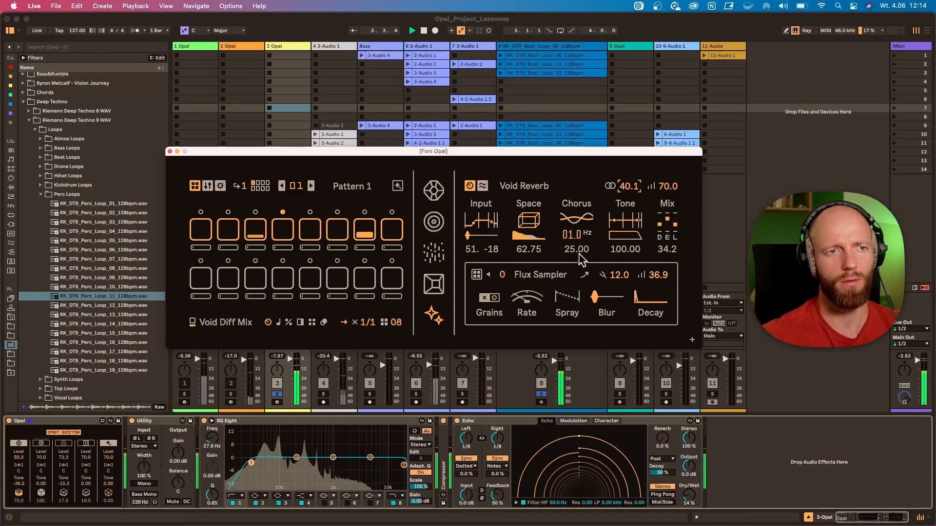
pyautogui.click(18, 495)
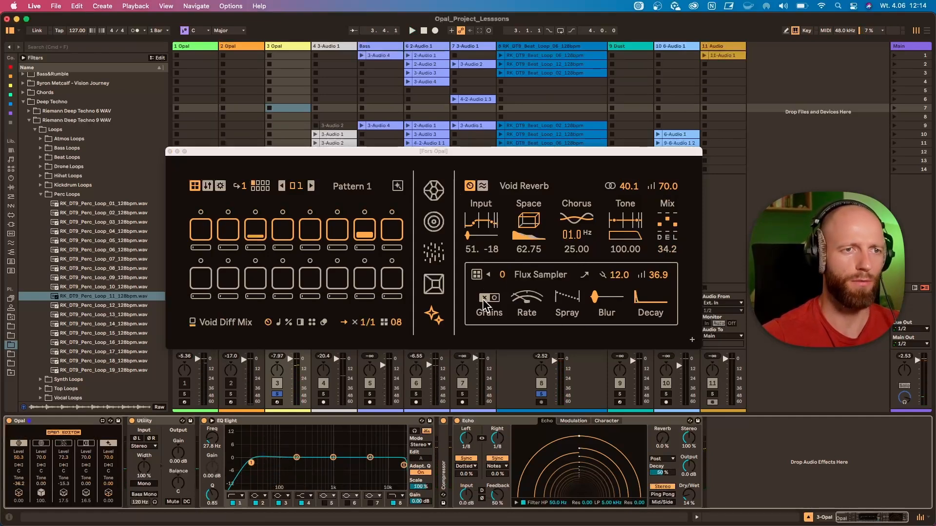
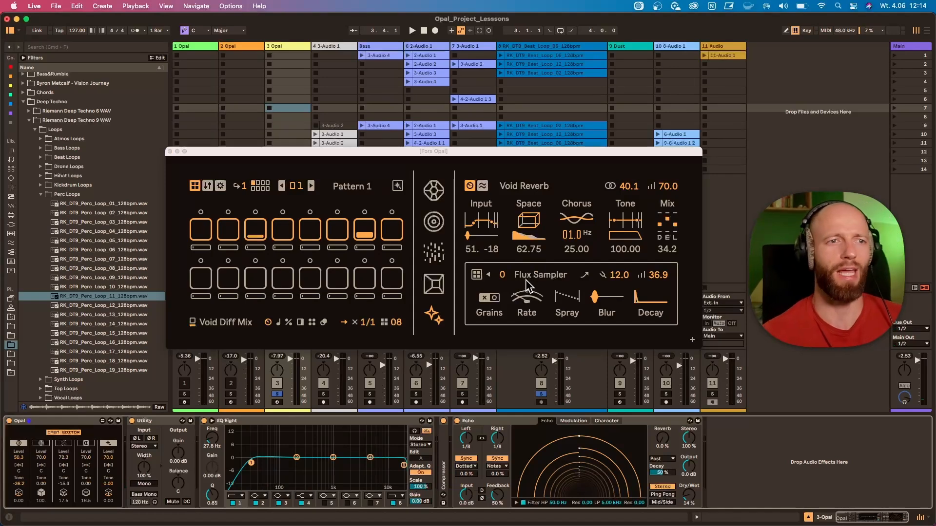
# Start playback, set the Flux Sampler's slice to 1, and lock step 7's Flux slice to 02
pyautogui.press('space')
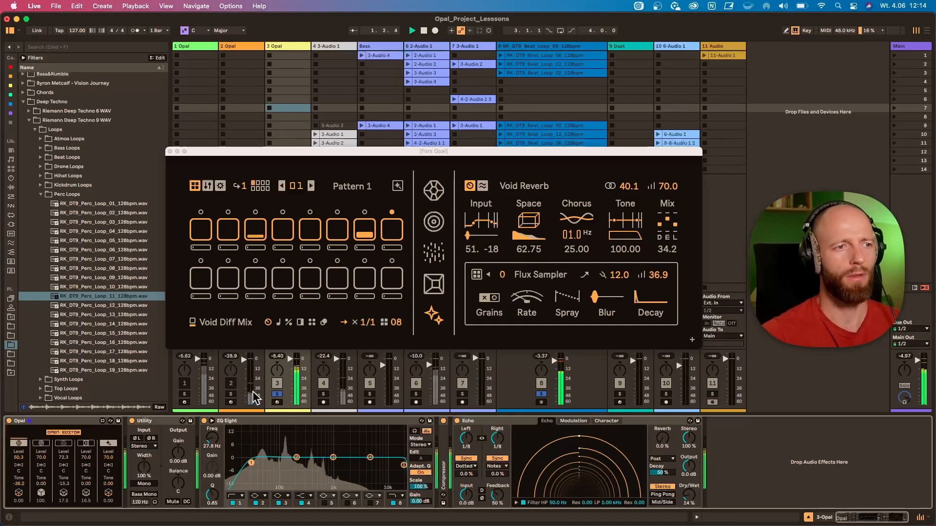
pyautogui.click(503, 276)
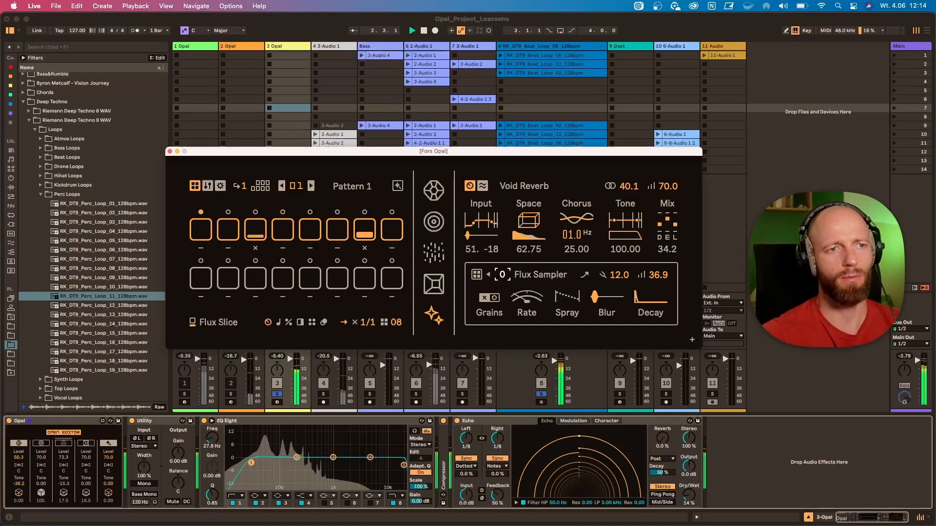
pyautogui.moveTo(503, 275); pyautogui.dragTo(503, 270)
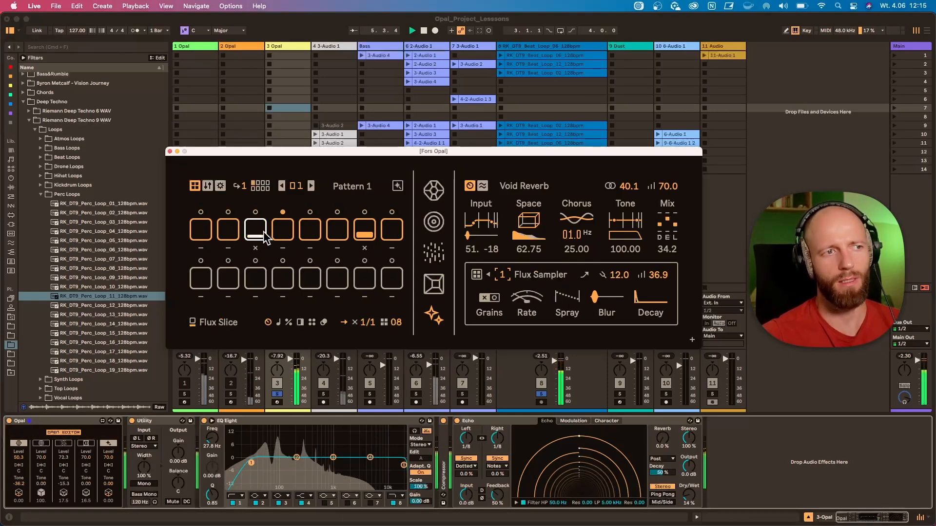
pyautogui.click(278, 325)
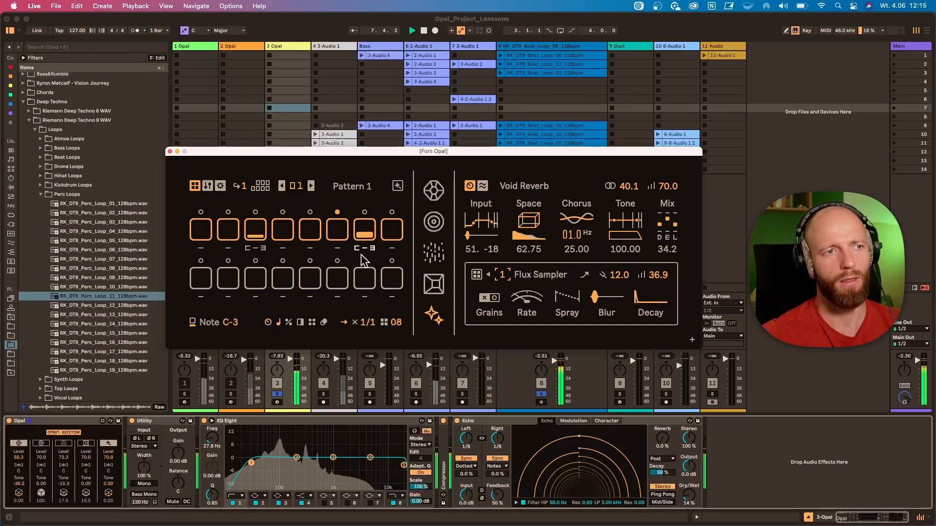
pyautogui.click(268, 323)
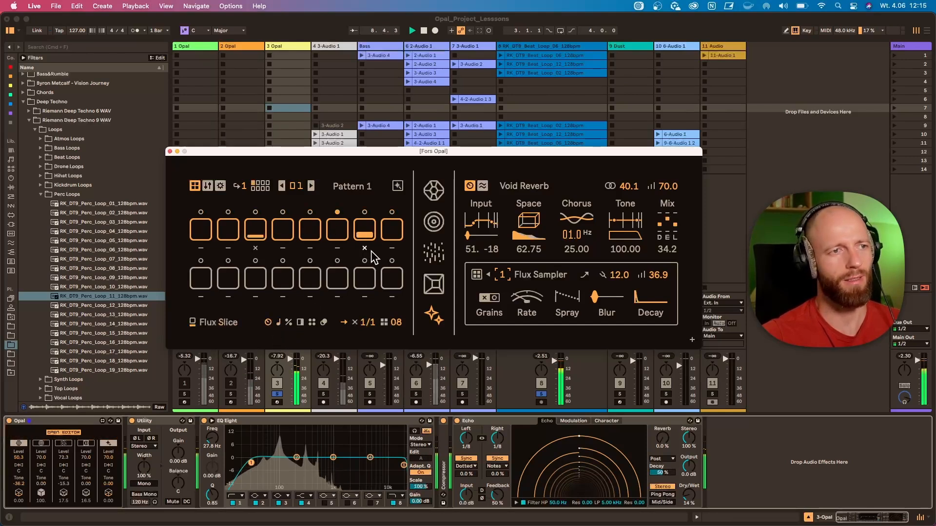
pyautogui.moveTo(366, 249); pyautogui.dragTo(366, 243)
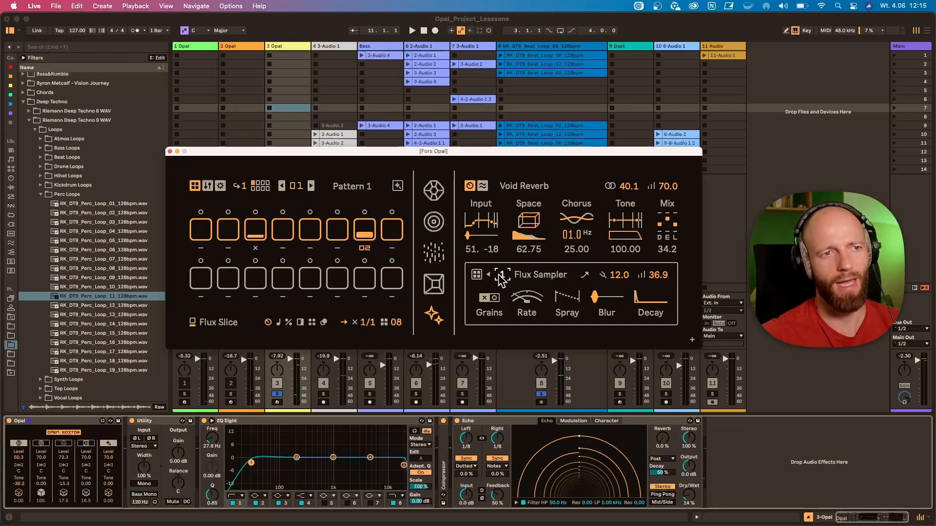
# Restart playback and set the Flux Sampler's pitch to 0.00, blur to 0.00 and decay to 34.25
pyautogui.press('space')
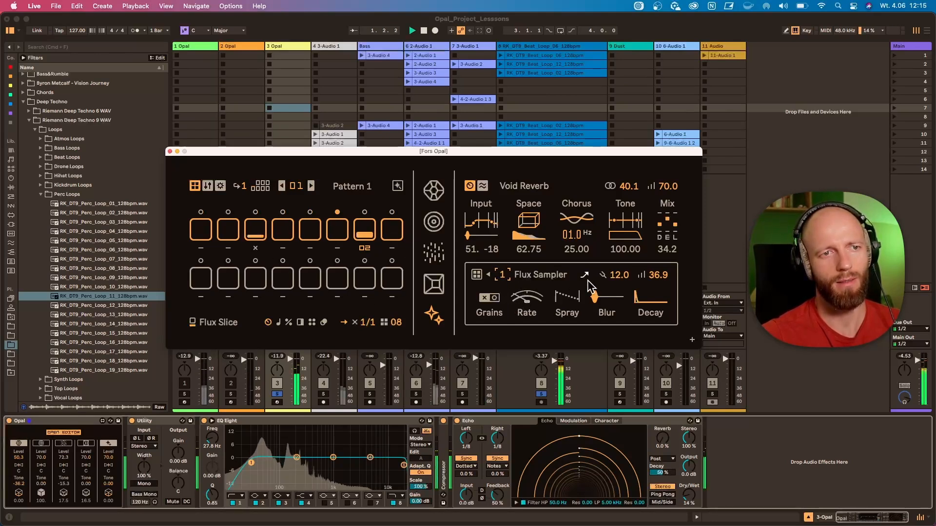
pyautogui.click(623, 277)
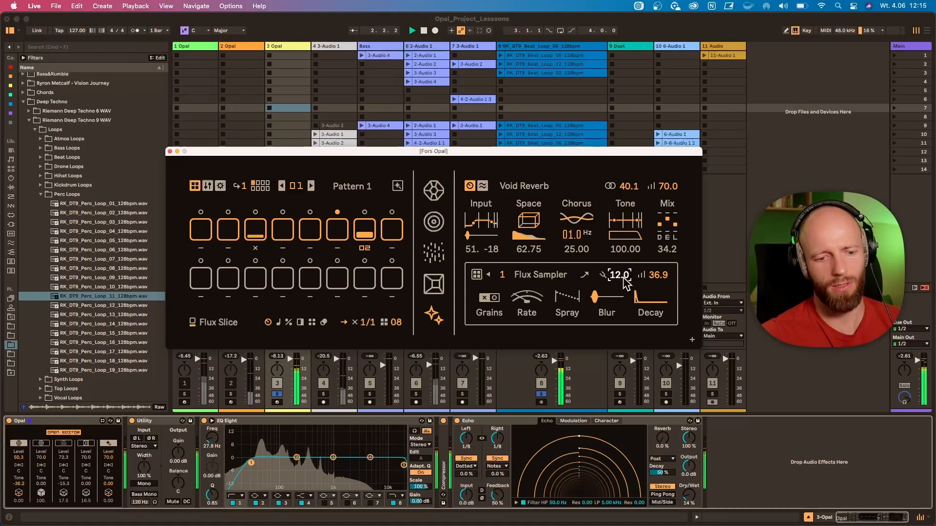
pyautogui.write('0')
pyautogui.press('Return')
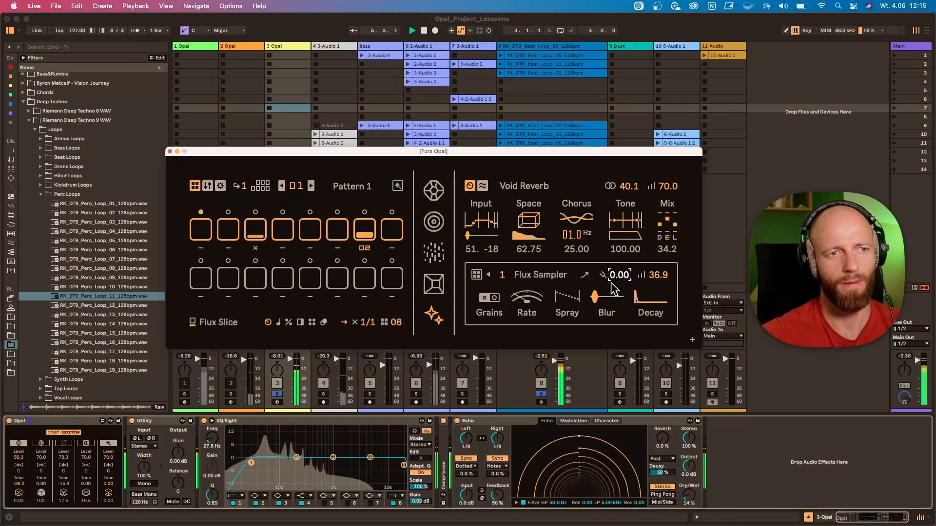
pyautogui.moveTo(596, 301); pyautogui.dragTo(596, 312)
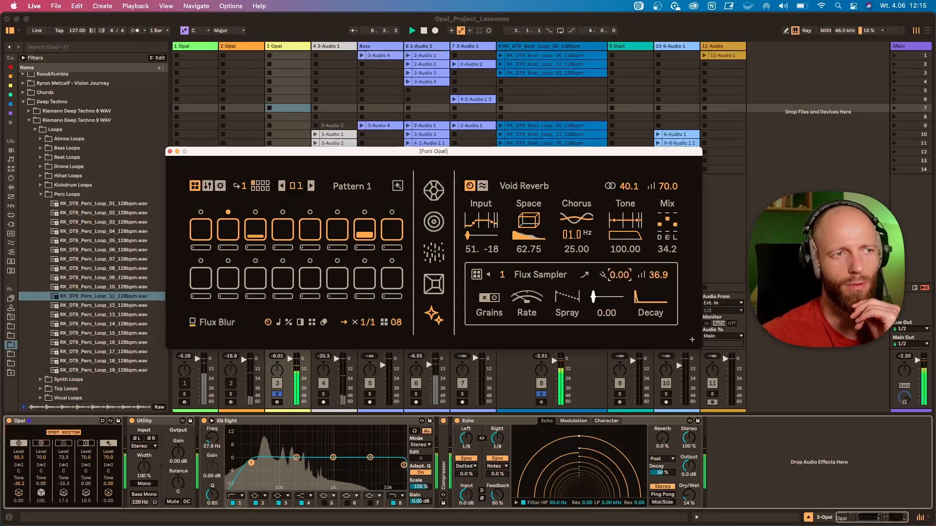
pyautogui.moveTo(650, 299)
pyautogui.mouseDown()
pyautogui.moveTo(650, 288)
pyautogui.moveTo(648, 298)
pyautogui.mouseUp()
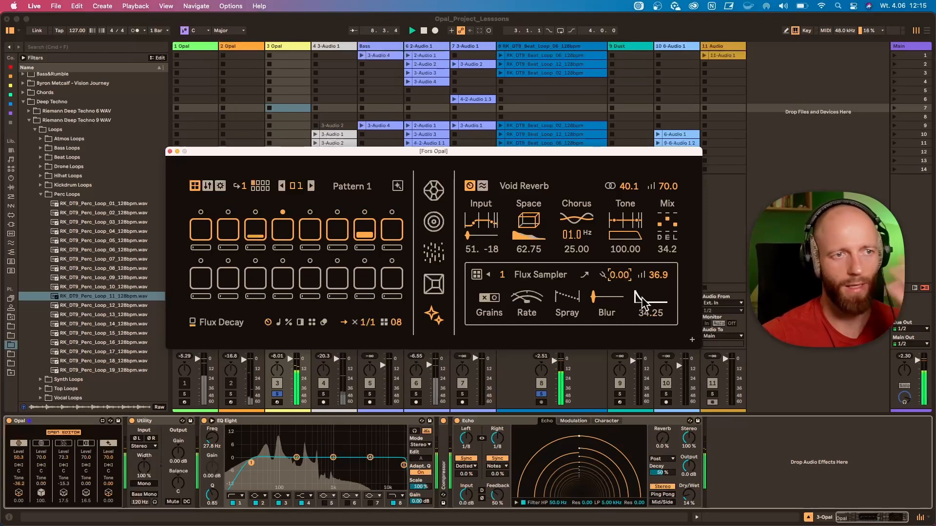
# Turn on the Flux Sampler's grains and set its pitch to 12.0
pyautogui.click(494, 298)
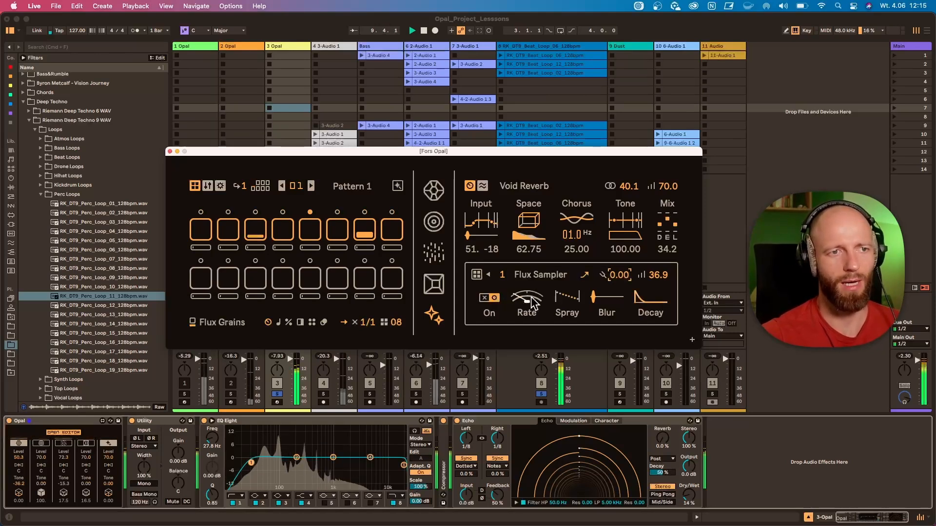
pyautogui.click(568, 303)
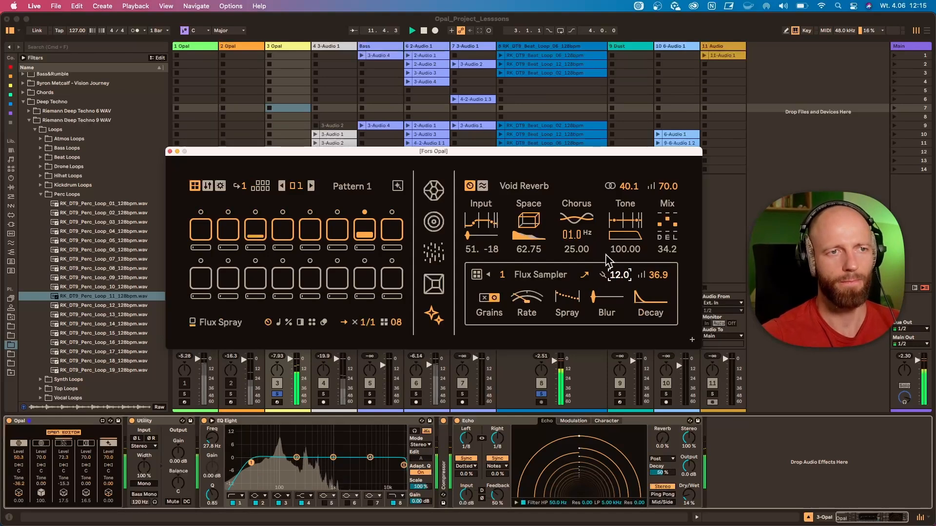
# Remove the trigger on step 7, raise step 3's velocity, and add a trigger on step 6
pyautogui.click(365, 232)
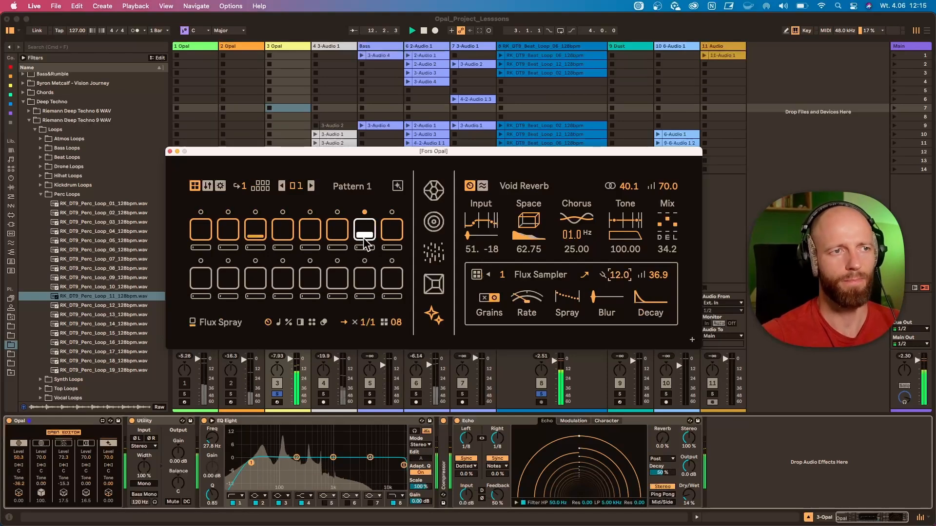
pyautogui.click(255, 237)
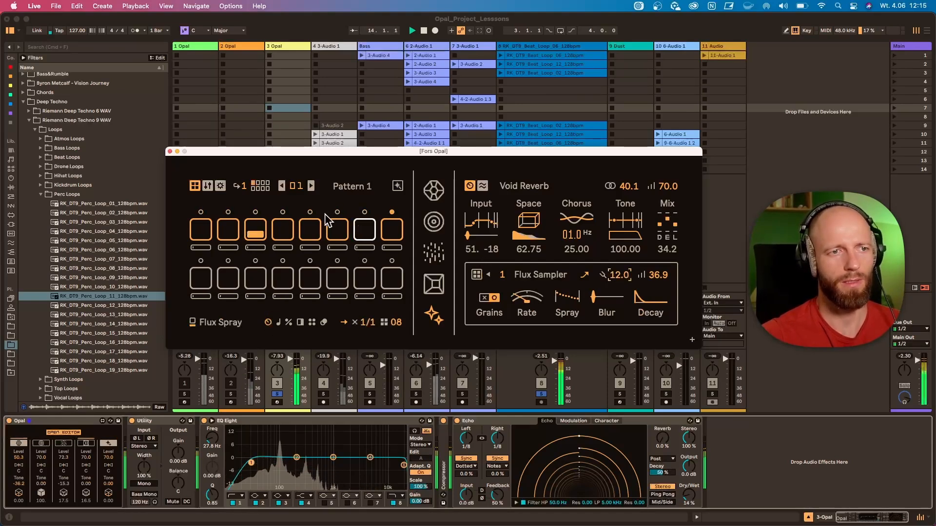
pyautogui.click(335, 230)
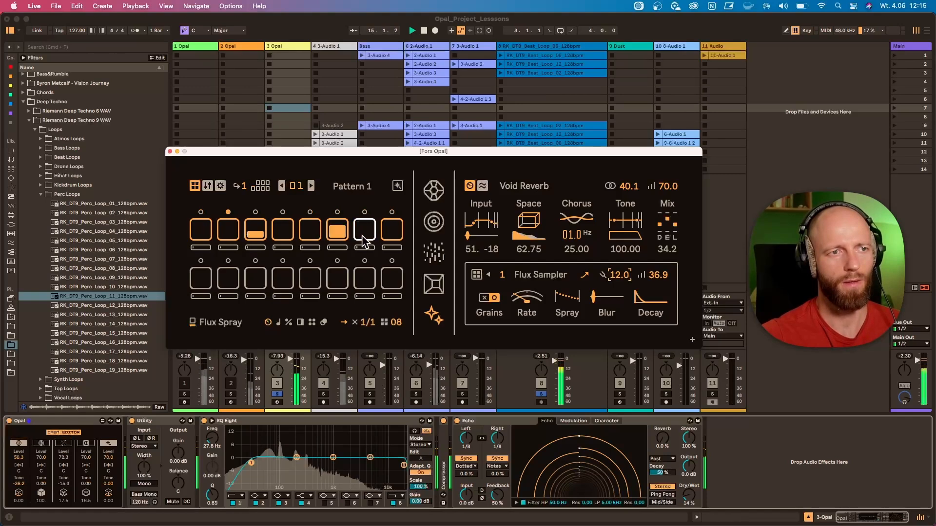
# Set the Flux Sampler's slice to 5, rate to 21.75 and spray to 85.75
pyautogui.click(502, 275)
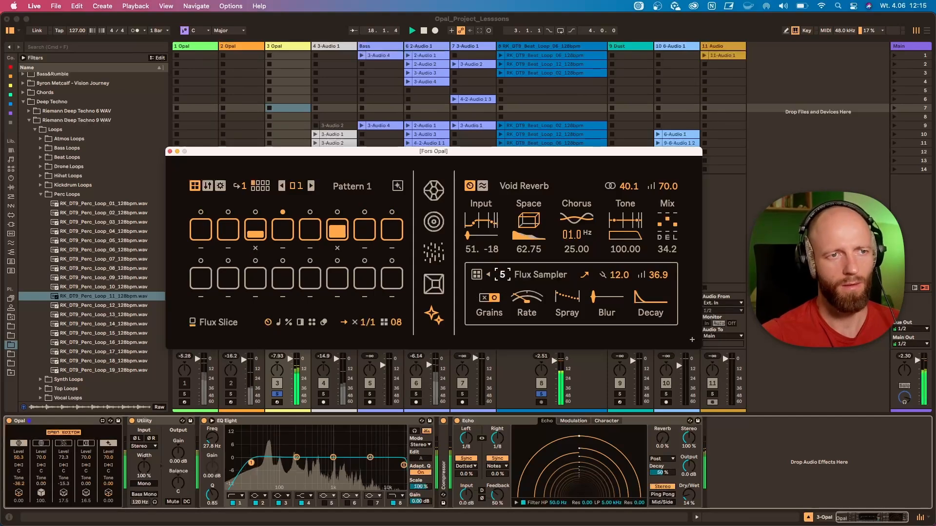
pyautogui.click(538, 305)
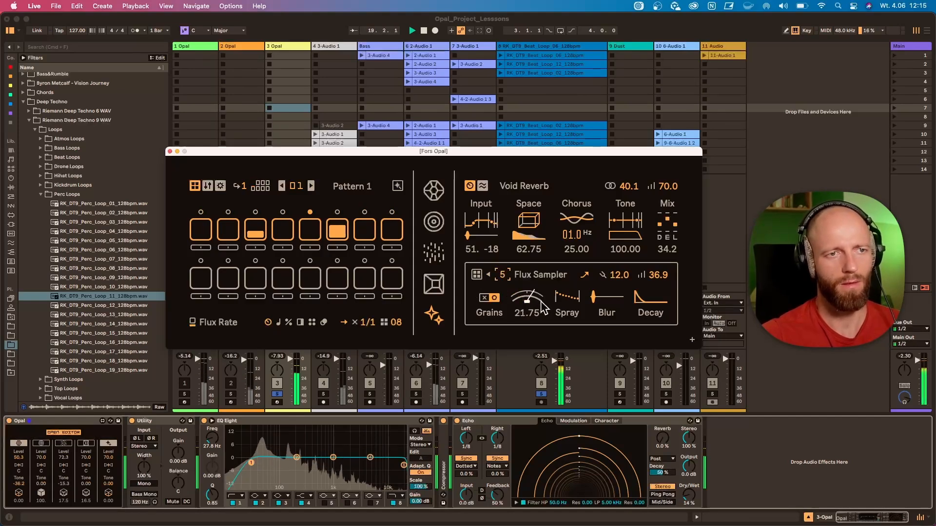
pyautogui.moveTo(567, 298)
pyautogui.mouseDown()
pyautogui.moveTo(566, 311)
pyautogui.moveTo(567, 272)
pyautogui.mouseUp()
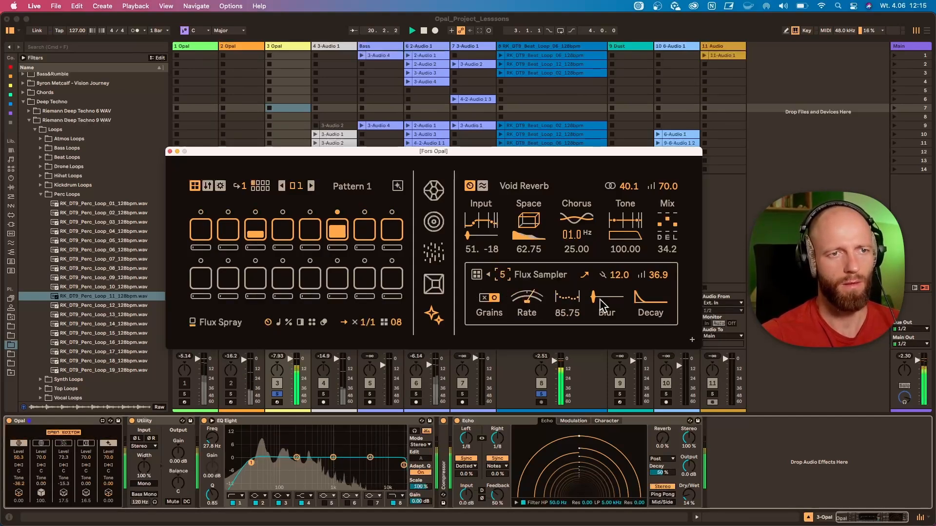
# Lower the Flux Sampler's level to 7.01, adjust its decay, set its slice to 0, and stop playback
pyautogui.moveTo(658, 275); pyautogui.dragTo(658, 301)
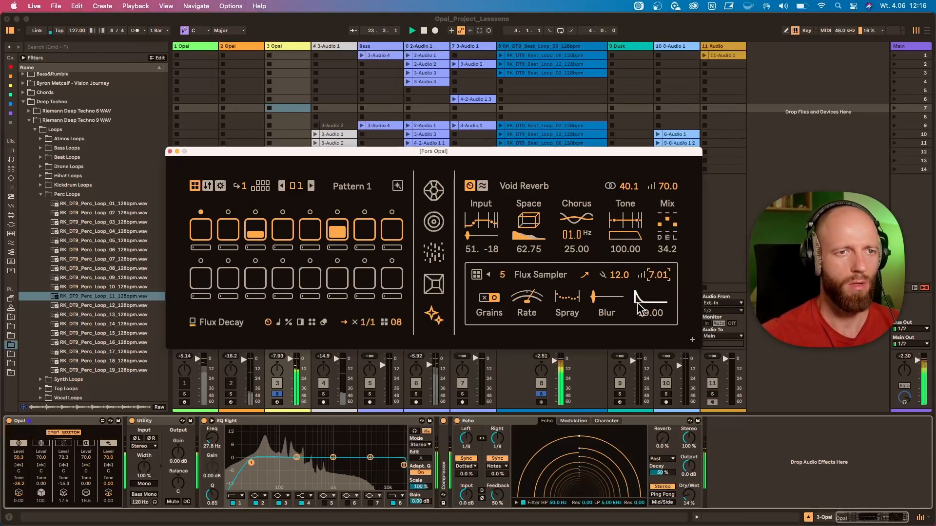
pyautogui.moveTo(502, 275); pyautogui.dragTo(502, 266)
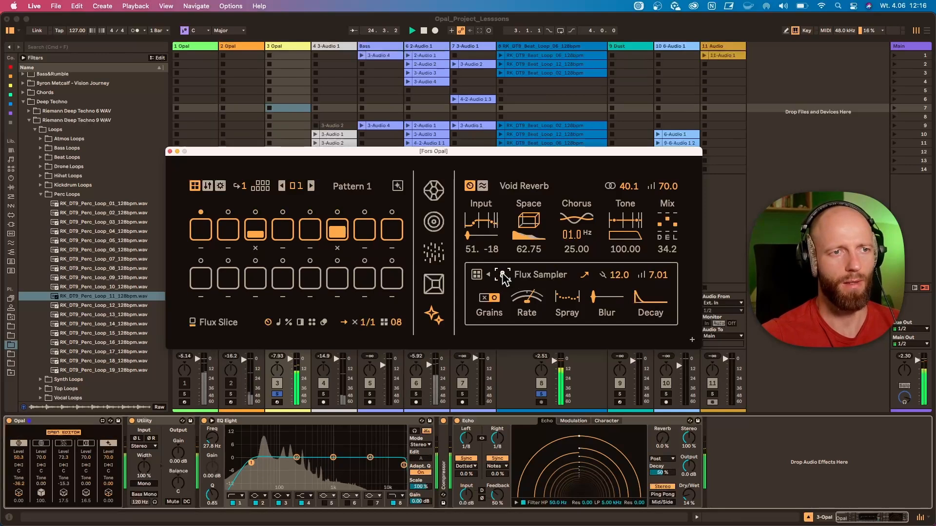
pyautogui.press('space')
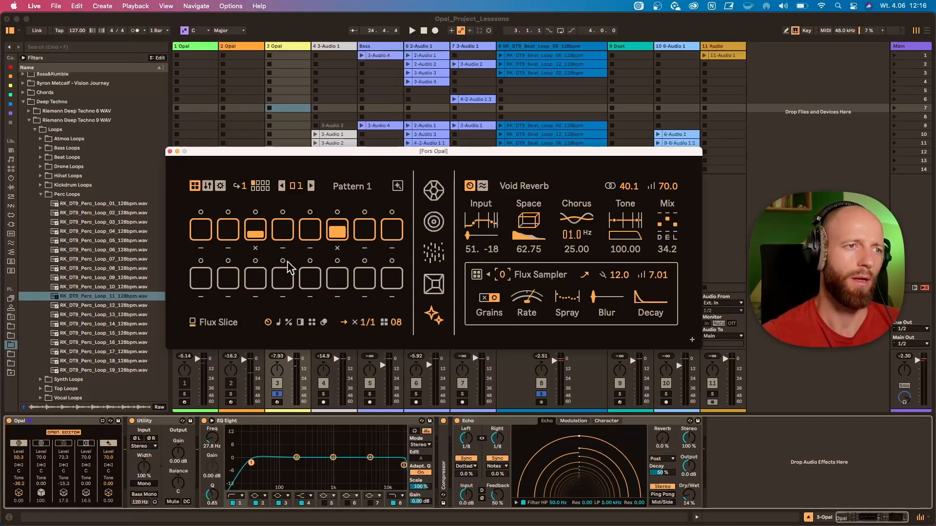
# Look through the Gem, Mass, Dust and granular sample voices, ending on the Mass voice
pyautogui.click(436, 192)
pyautogui.click(434, 223)
pyautogui.click(433, 254)
pyautogui.click(431, 288)
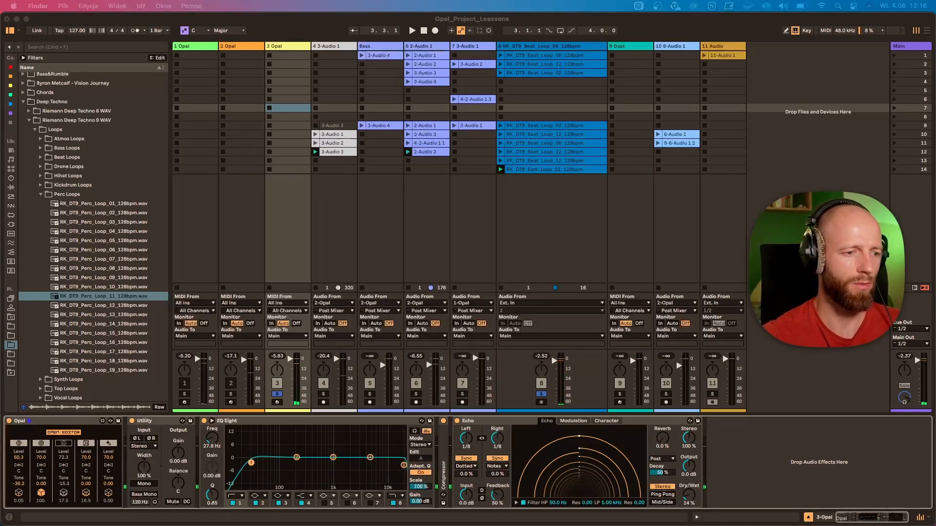
pyautogui.click(790, 363)
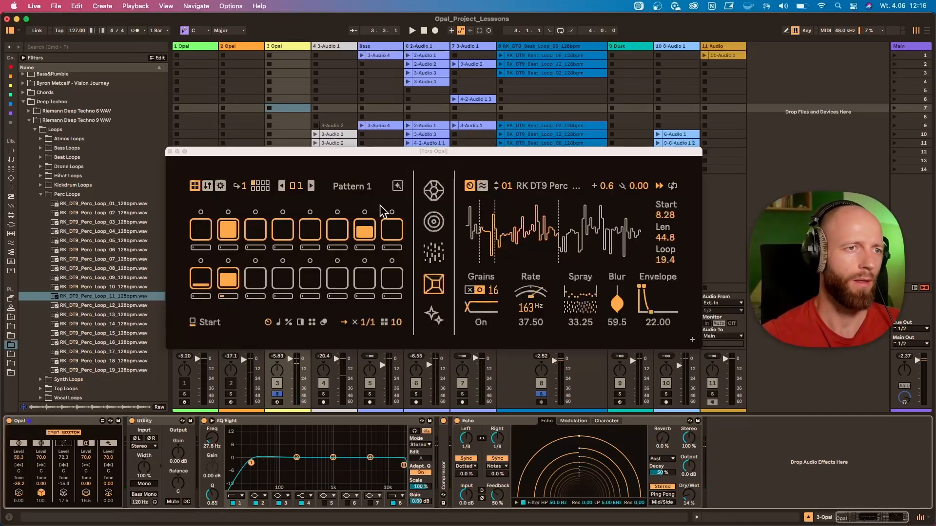
pyautogui.click(433, 223)
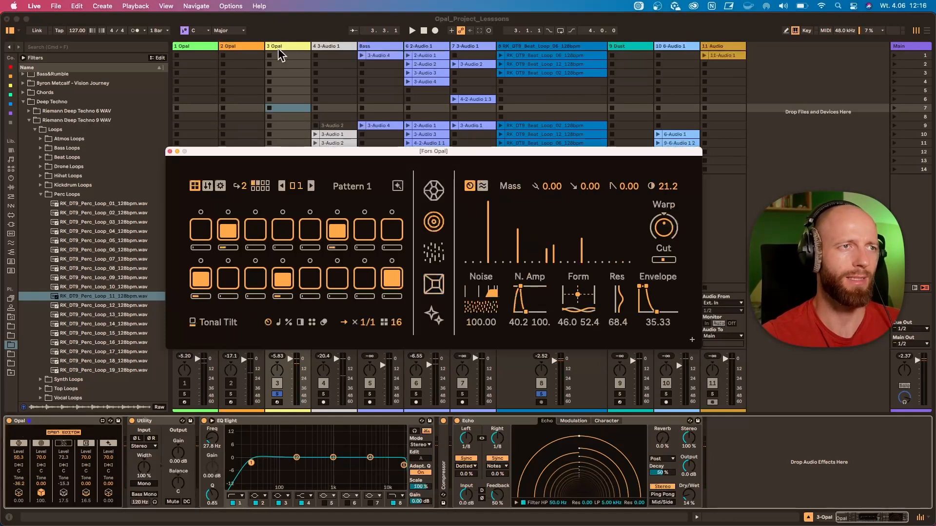
# Select the 2 Opal track, open the voice preset save dialog, and close it without saving
pyautogui.click(250, 47)
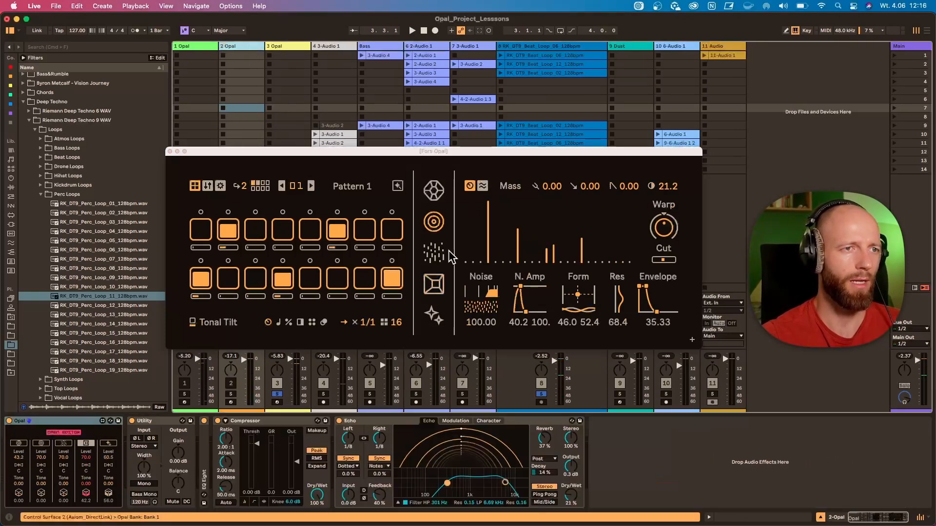
pyautogui.keyDown('shift'); pyautogui.click(434, 224); pyautogui.keyUp('shift')
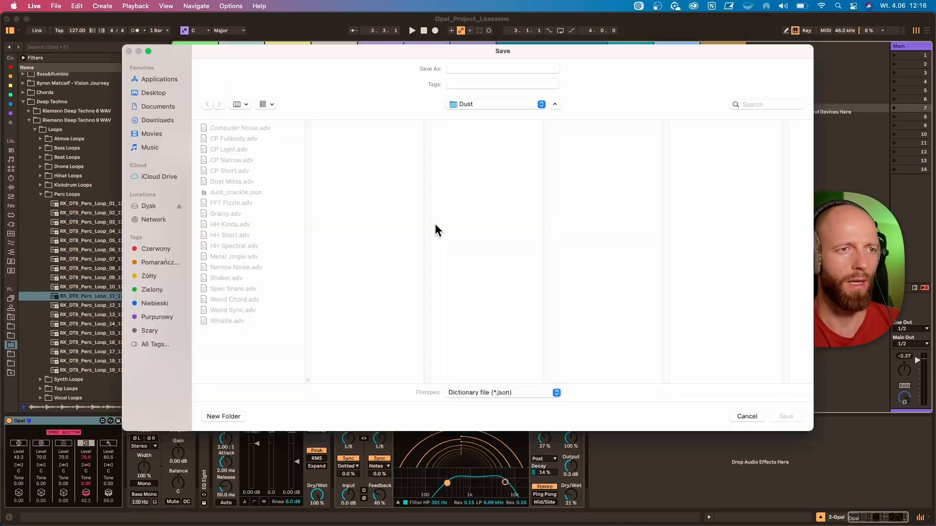
pyautogui.click(129, 51)
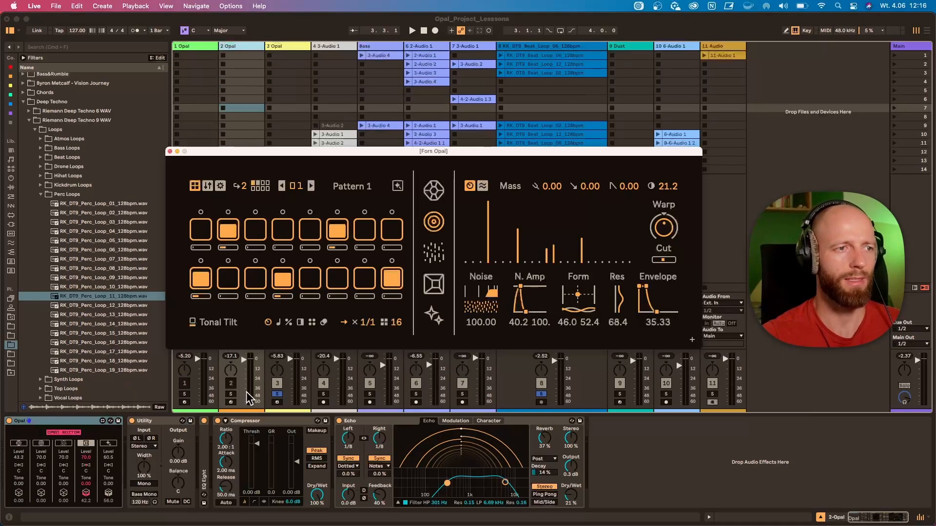
# Solo track 2, start playback, and show the Dust voice
pyautogui.click(232, 395)
pyautogui.press('space')
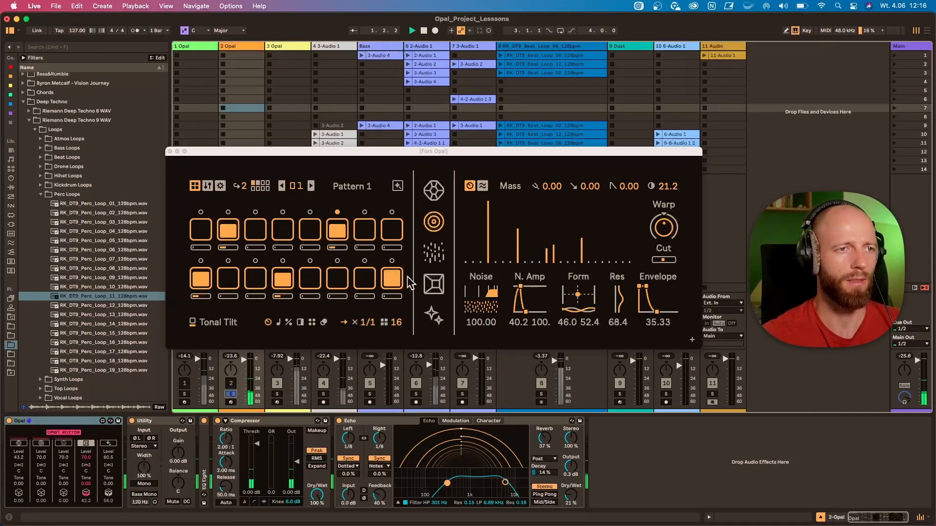
pyautogui.click(435, 258)
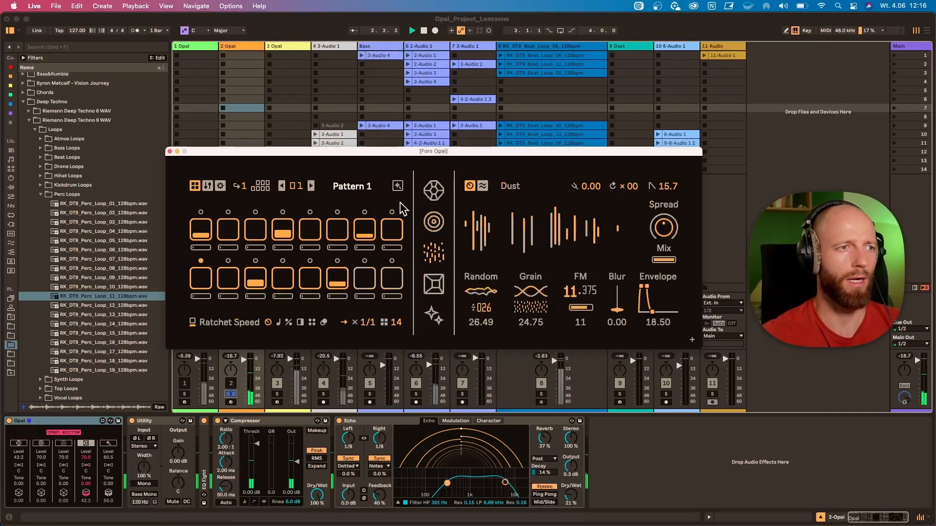
# Open the Dust voice's preset save dialog, choose dust_crackle.json as the file name, and cancel
pyautogui.click(64, 445)
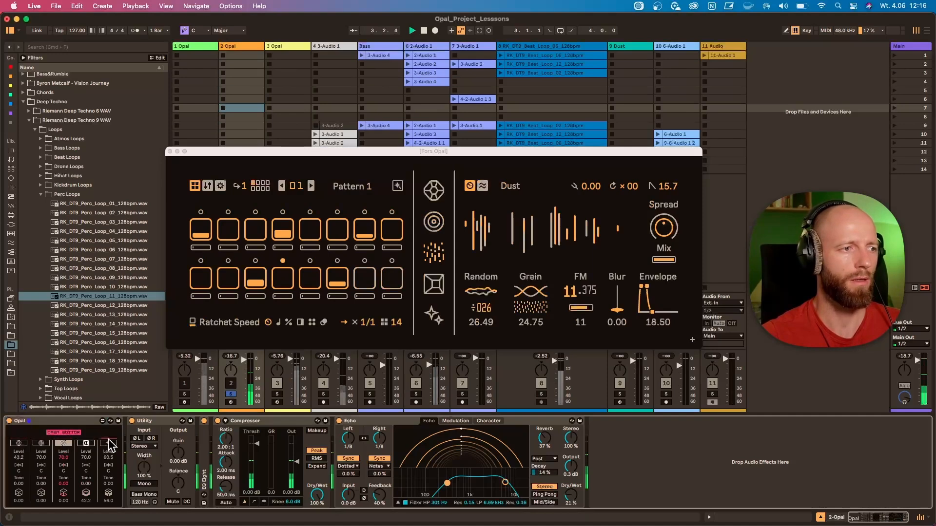
pyautogui.keyDown('shift'); pyautogui.click(437, 252); pyautogui.keyUp('shift')
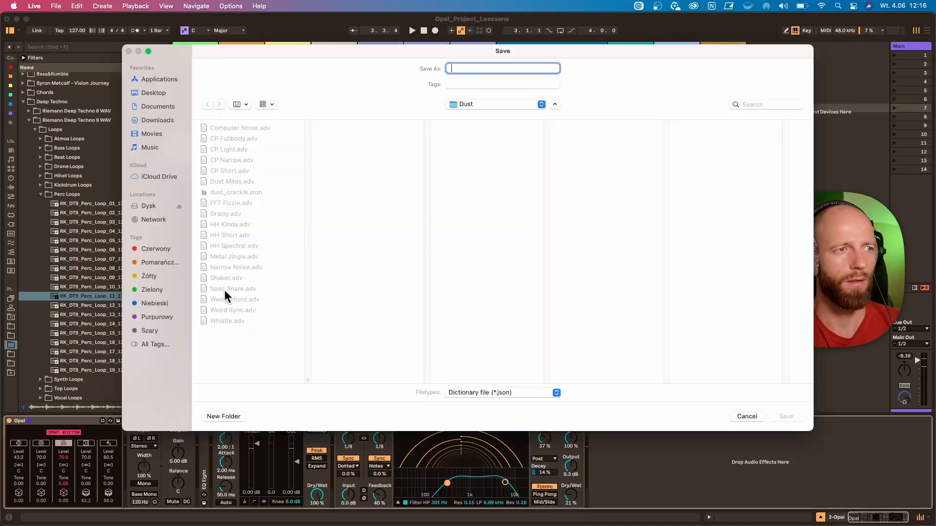
pyautogui.click(233, 193)
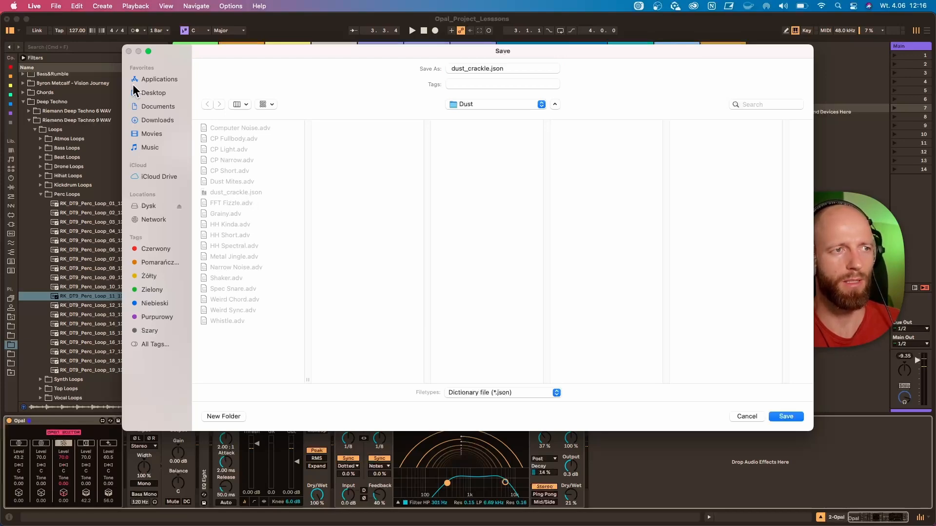
pyautogui.click(746, 417)
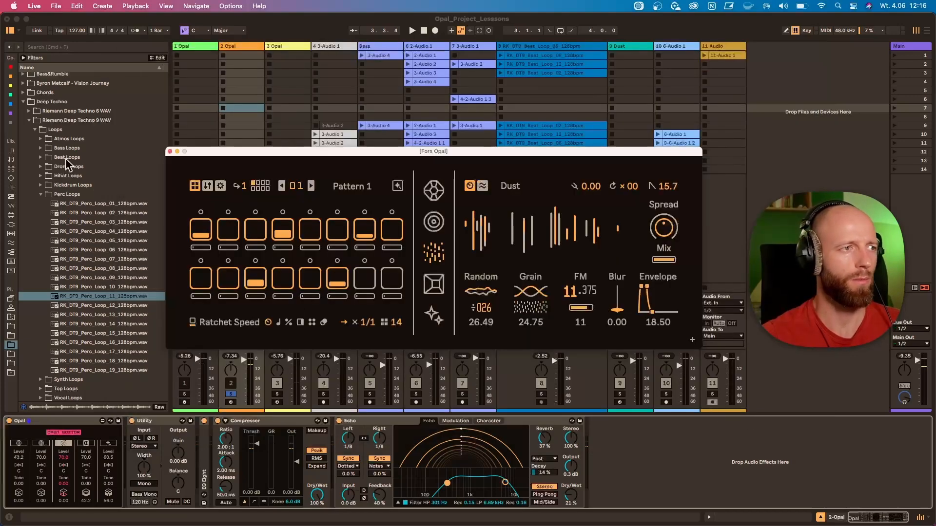
# Locate Opal's Dust preset folder under Tools & Devices in the user library, and open that folder in Finder
pyautogui.click(11, 308)
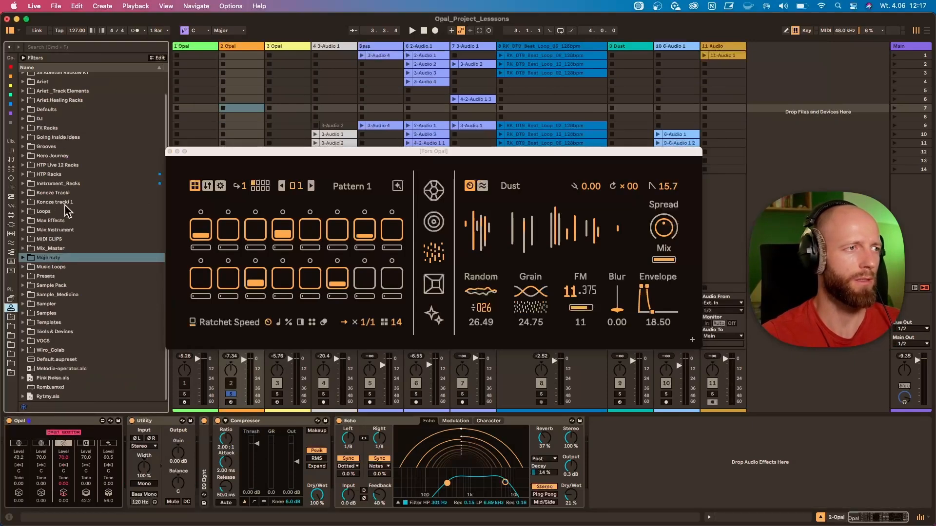
pyautogui.doubleClick(68, 333)
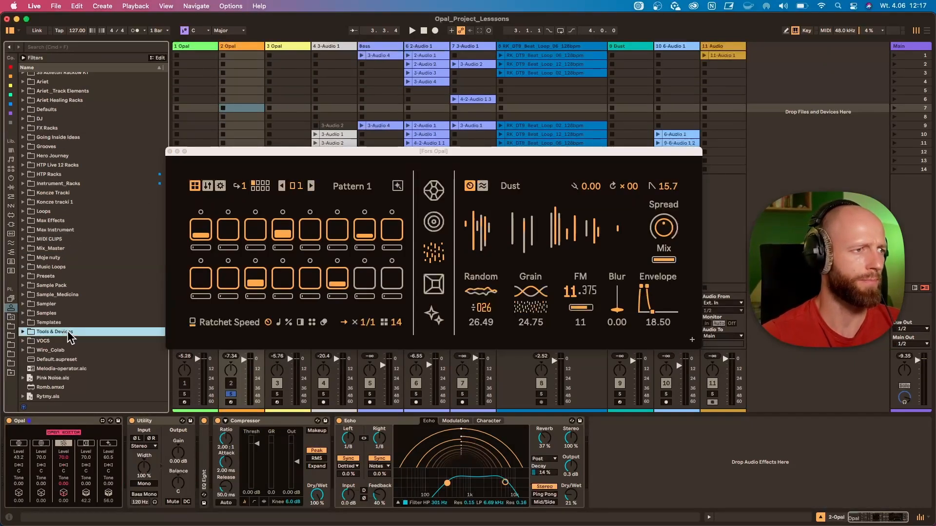
pyautogui.scroll(-3, 49, 320)
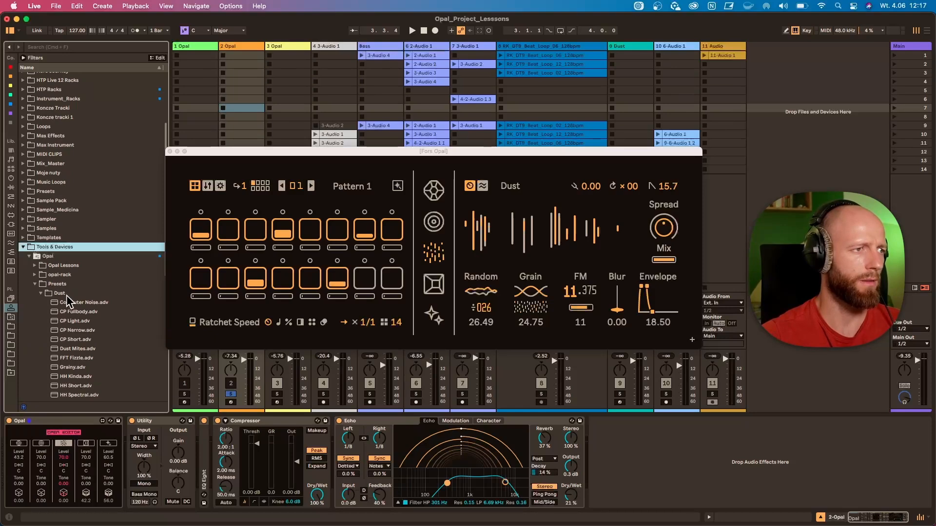
pyautogui.rightClick(63, 294)
pyautogui.click(90, 327)
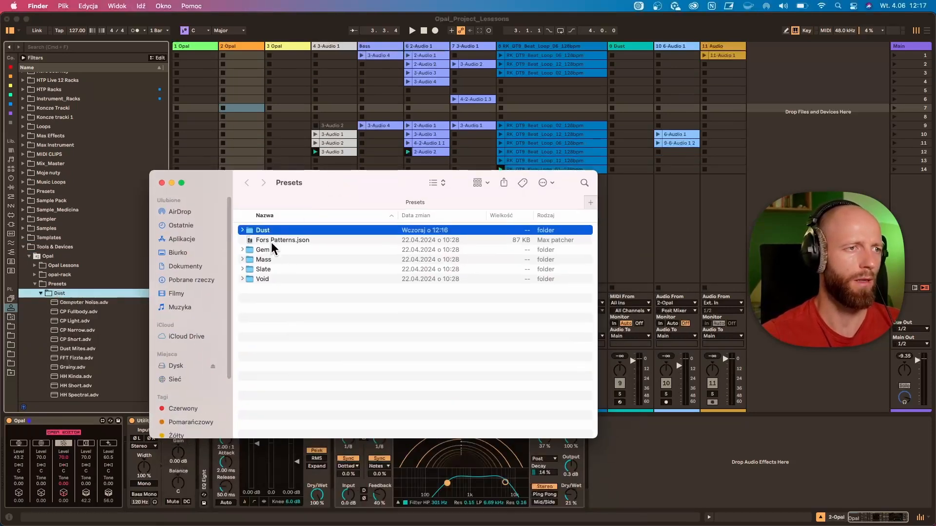
pyautogui.click(266, 241)
pyautogui.doubleClick(263, 232)
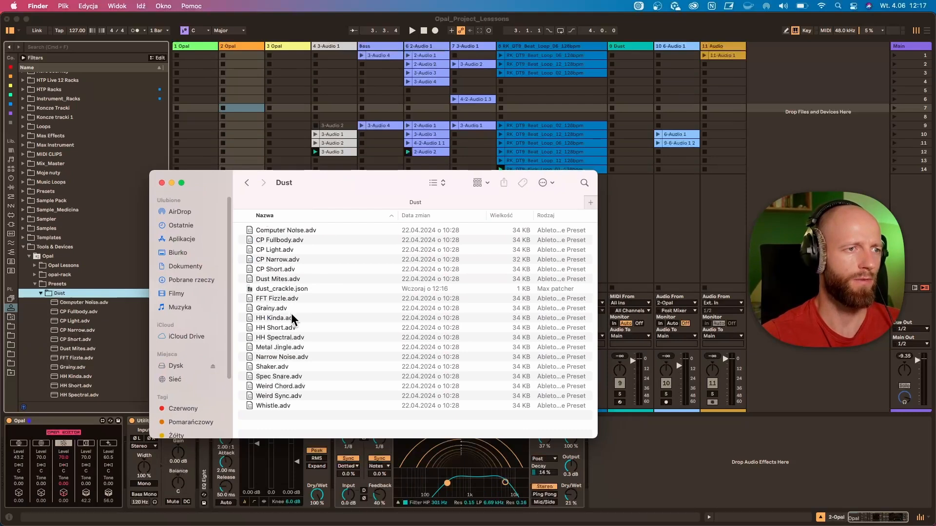
# Load dust_crackle.json from the Finder window into Opal's Dust voice
pyautogui.click(291, 51)
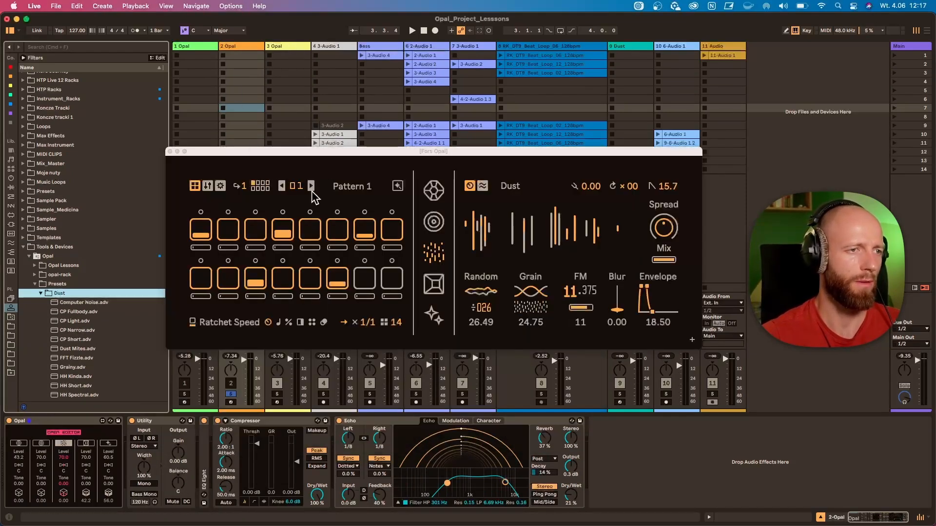
pyautogui.hotkey('ctrl', 'Up')
pyautogui.click(271, 422)
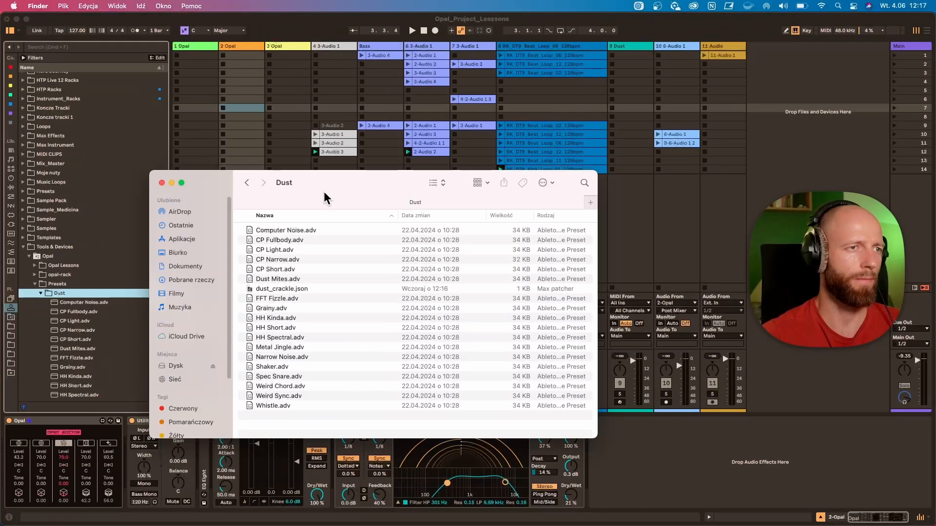
pyautogui.moveTo(324, 192); pyautogui.dragTo(462, 157)
pyautogui.moveTo(416, 260); pyautogui.dragTo(446, 264)
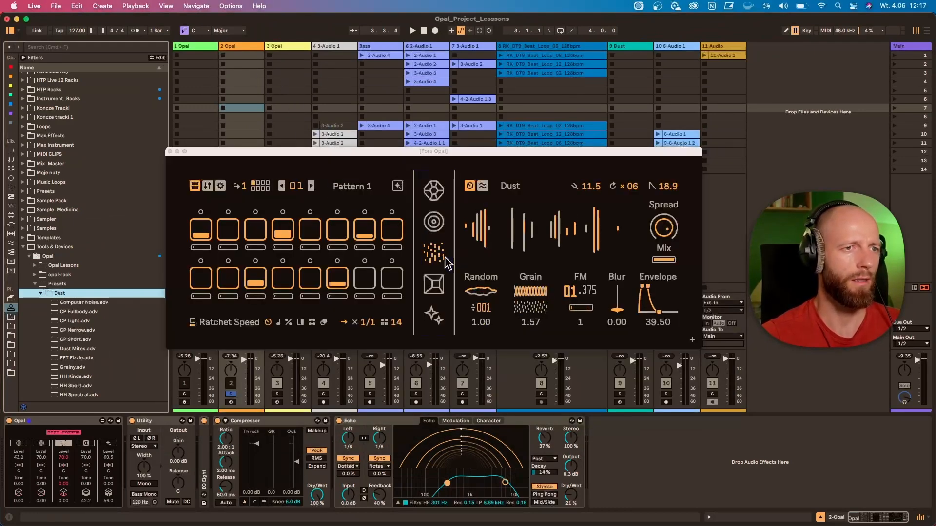
# Solo track 3, play it briefly, and select the 3 Opal track
pyautogui.click(277, 394)
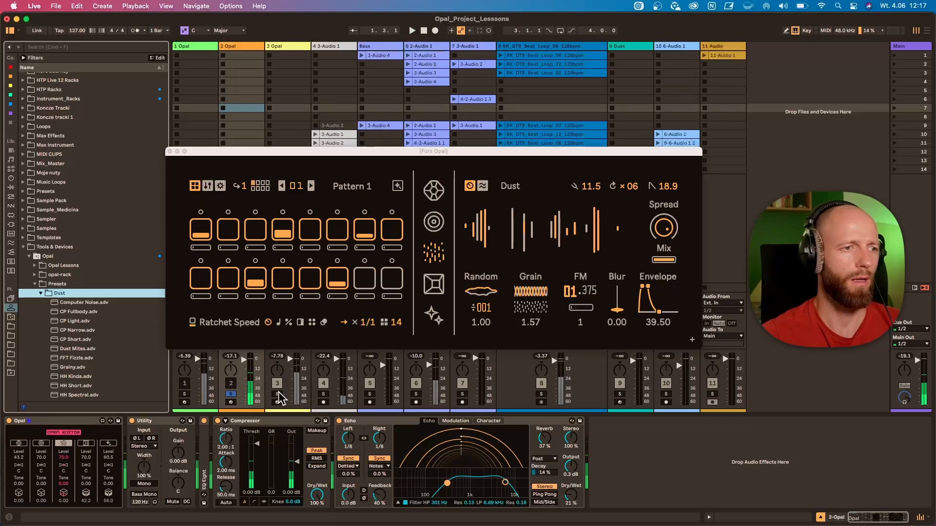
pyautogui.press('space')
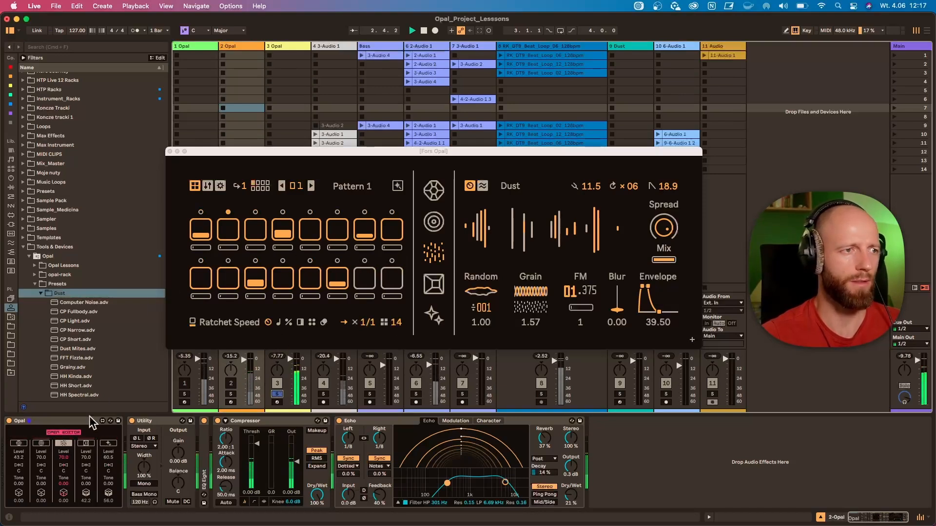
pyautogui.click(275, 47)
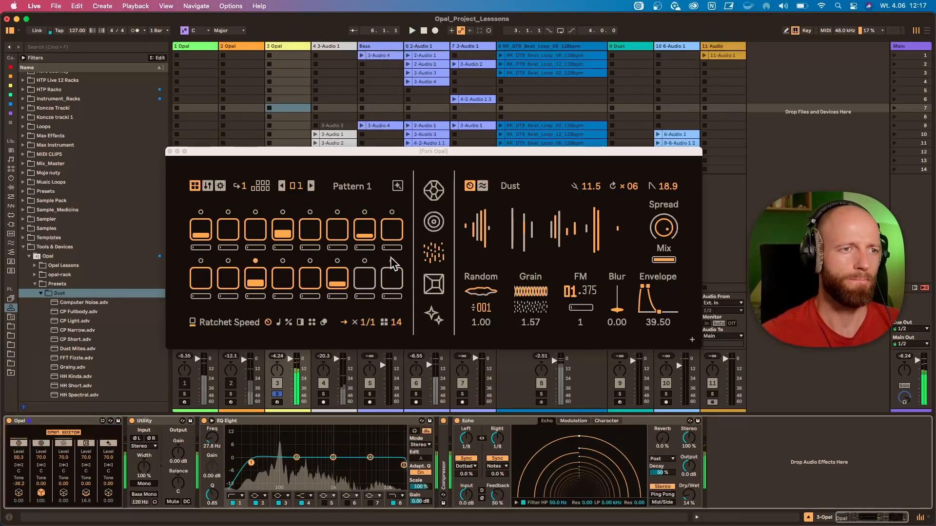
pyautogui.click(372, 167)
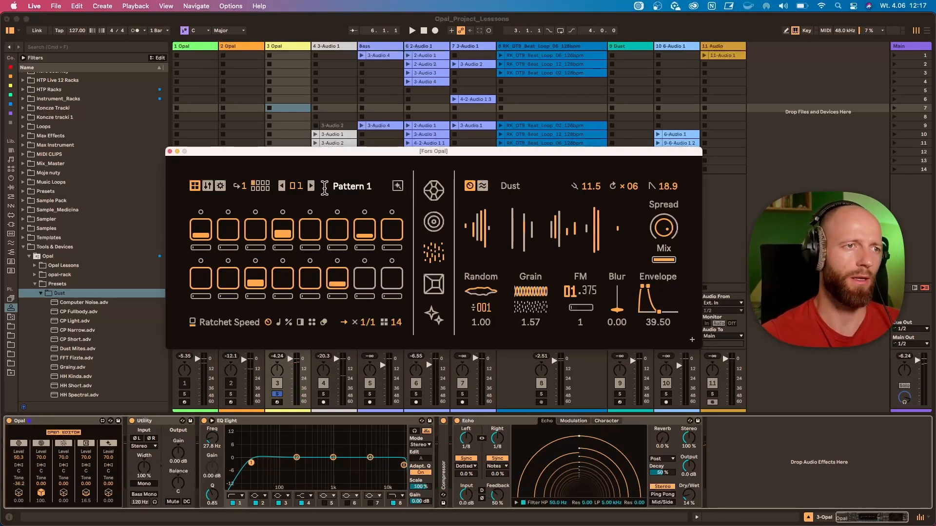
# Switch to Pattern 3 and use the Randomizer's Surprise Me twice, starting playback after the first randomization
pyautogui.click(311, 186)
pyautogui.click(311, 186)
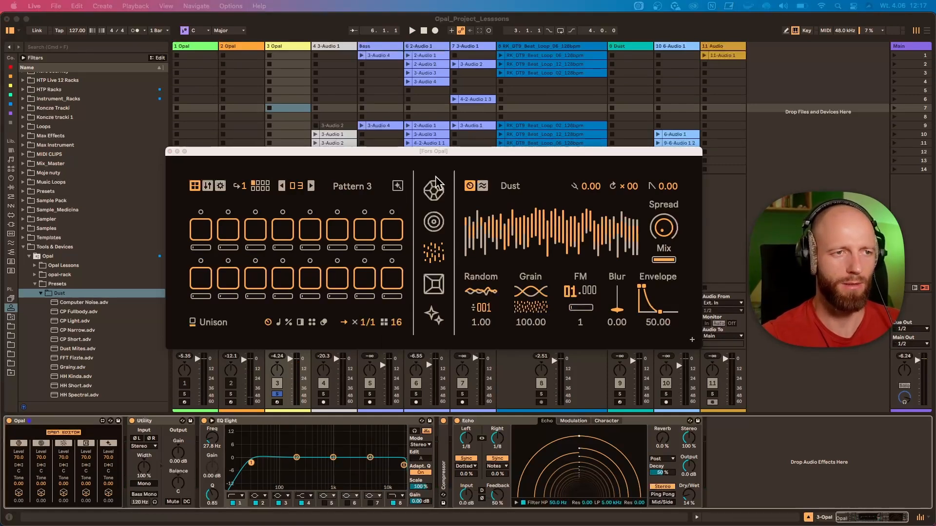
pyautogui.moveTo(512, 217); pyautogui.dragTo(573, 185)
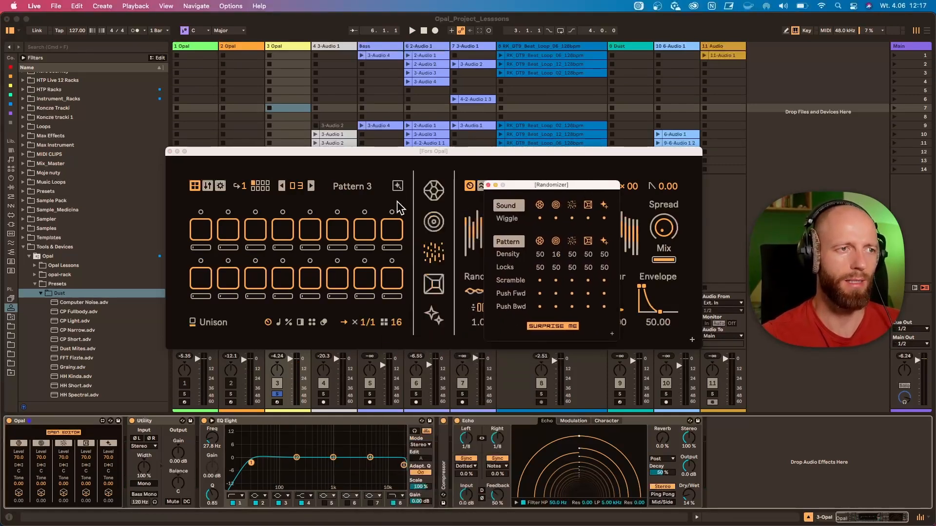
pyautogui.click(551, 326)
pyautogui.press('space')
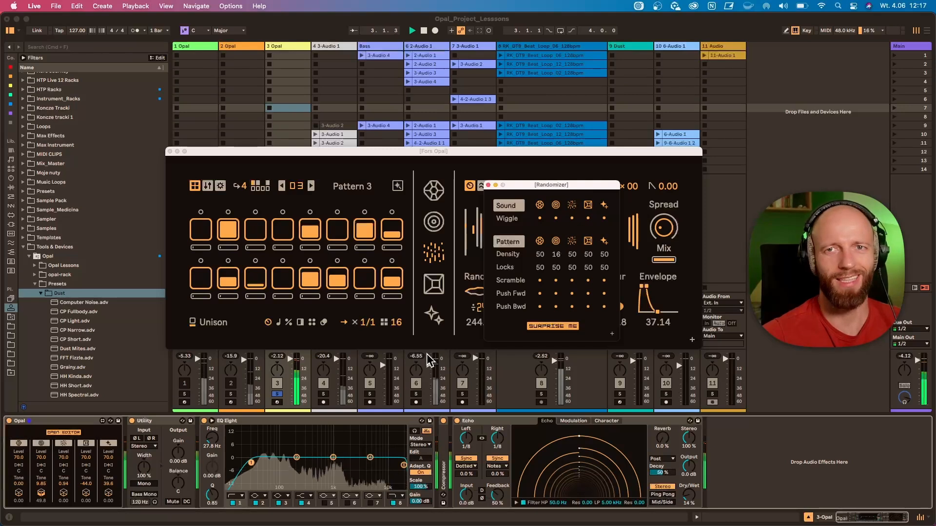
pyautogui.click(559, 328)
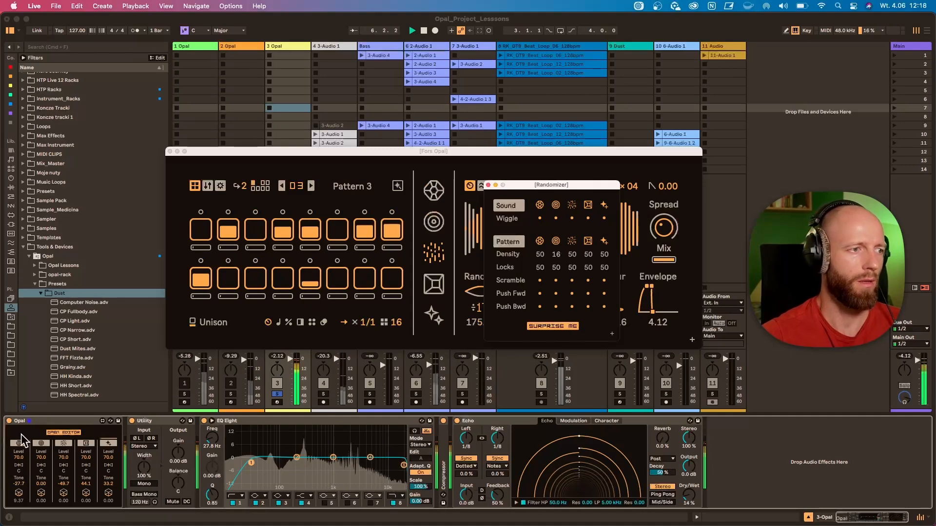
# Solo and show the granular sample voice in Opal, and solo track 8 alongside track 3
pyautogui.click(86, 444)
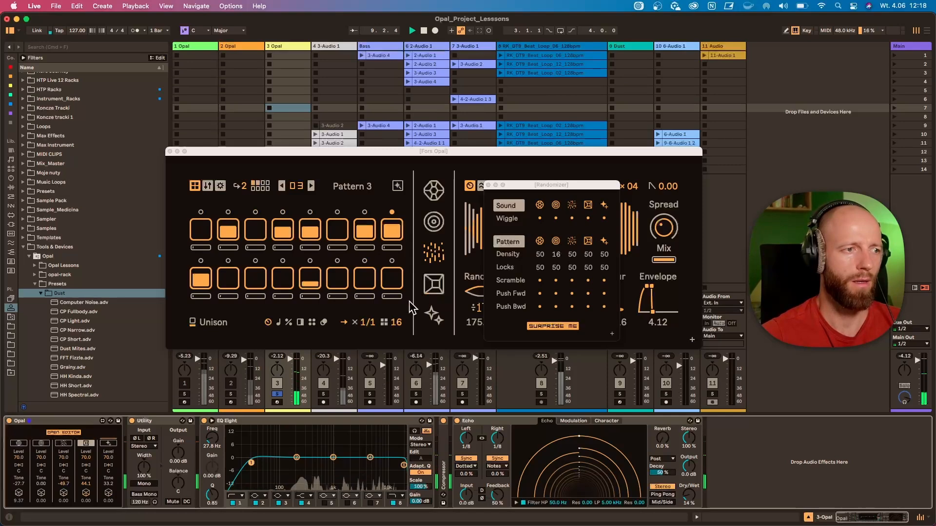
pyautogui.click(435, 285)
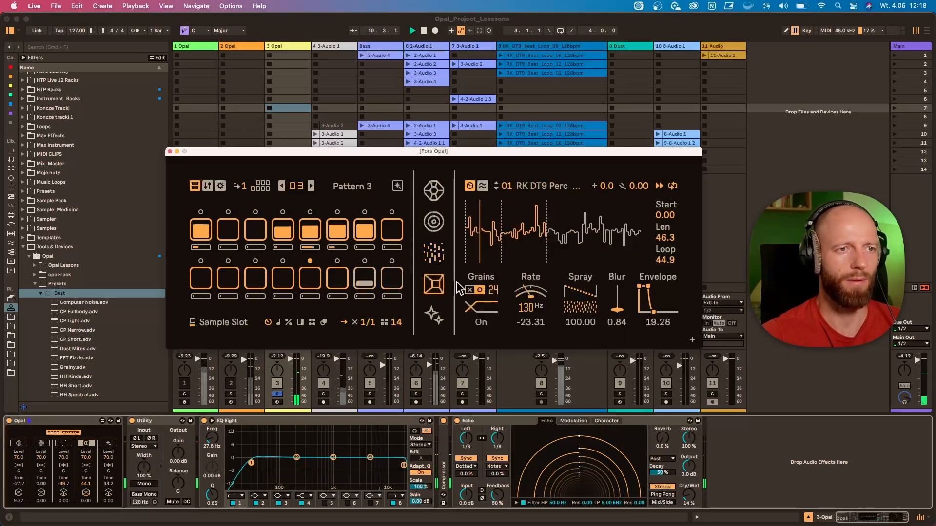
pyautogui.click(291, 393)
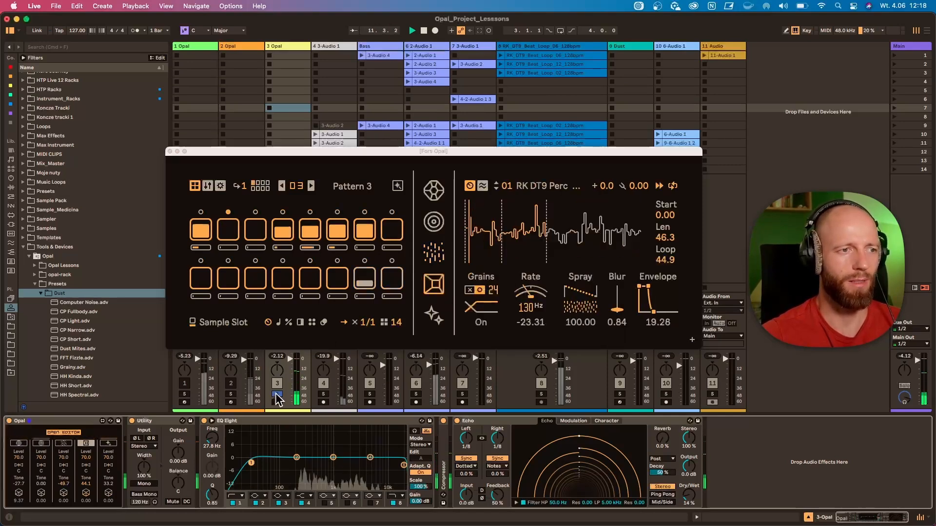
pyautogui.click(277, 394)
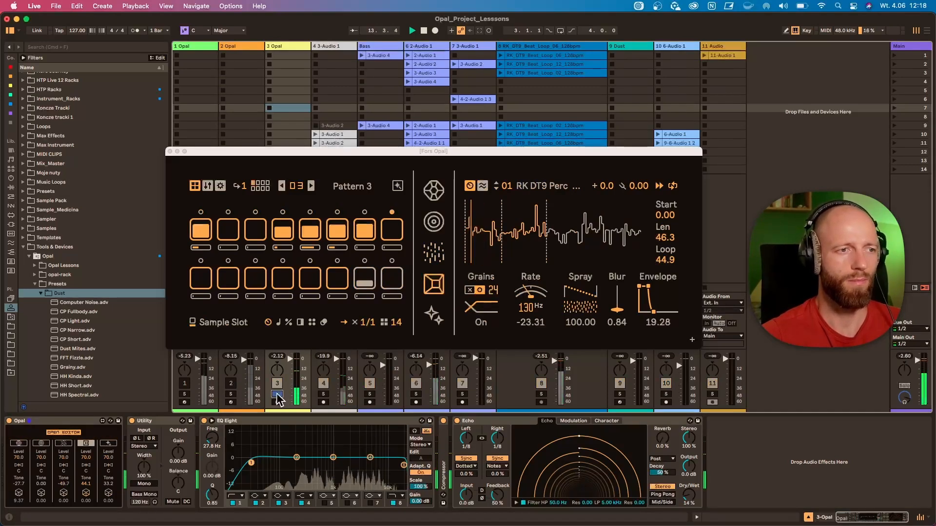
pyautogui.click(277, 394)
pyautogui.click(541, 394)
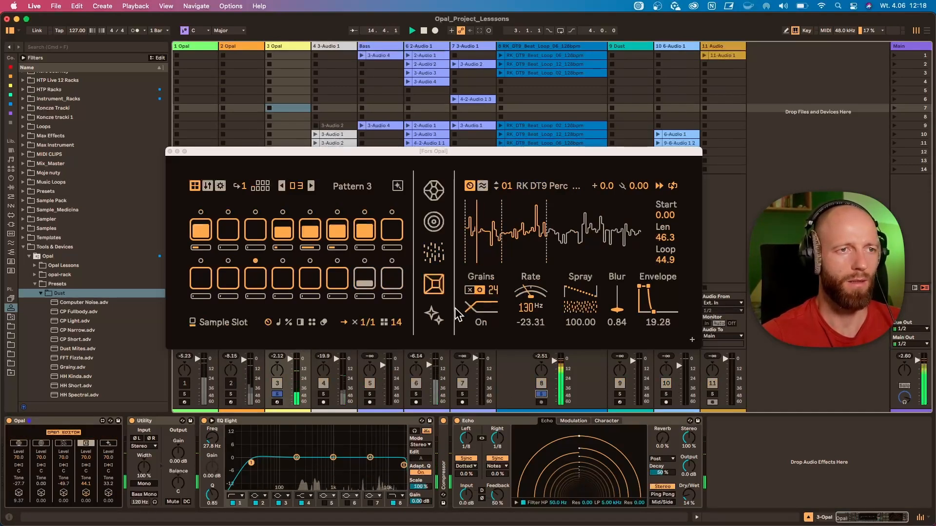
# Restart playback with the Mass voice soloed and shown, clear the voice solo, and stop playback
pyautogui.press('space')
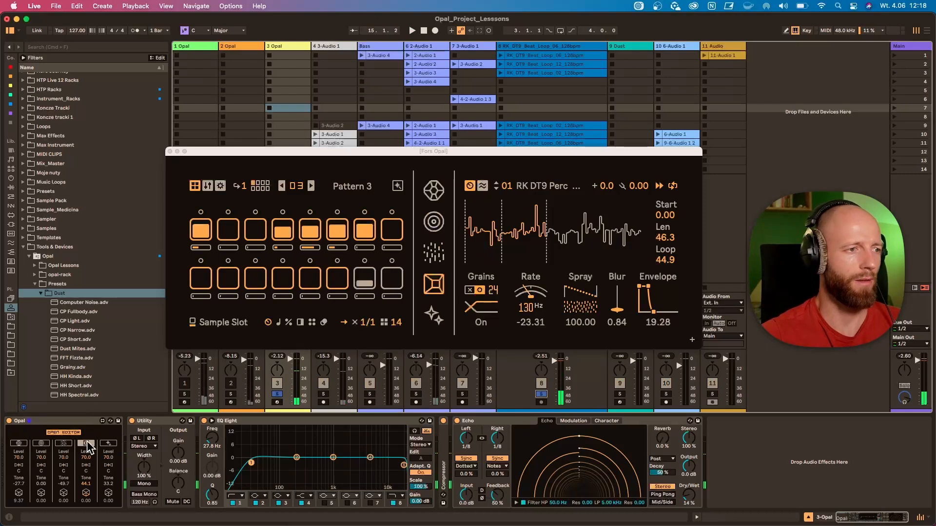
pyautogui.press('space')
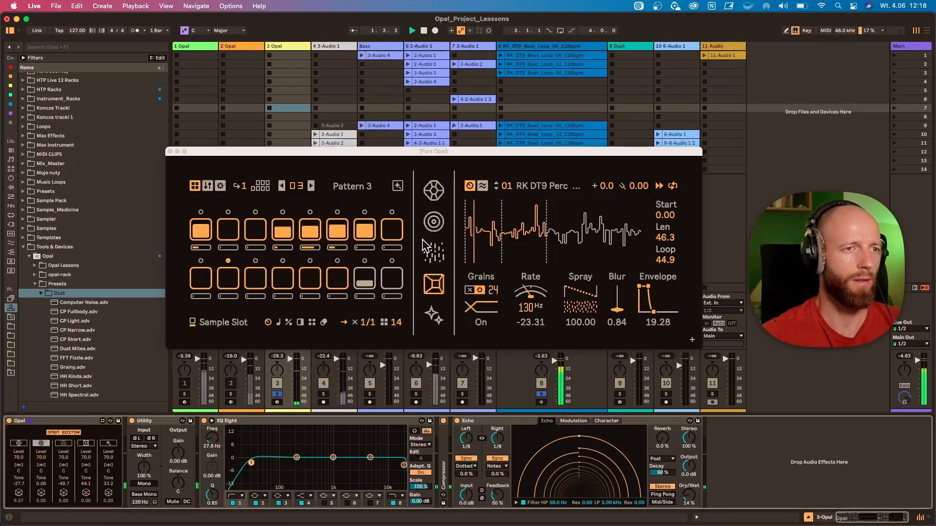
pyautogui.click(435, 223)
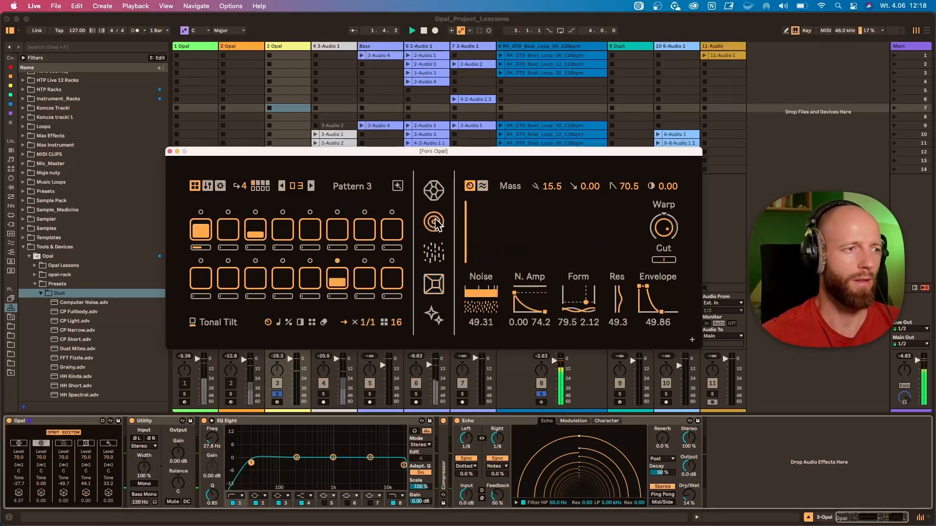
pyautogui.click(36, 450)
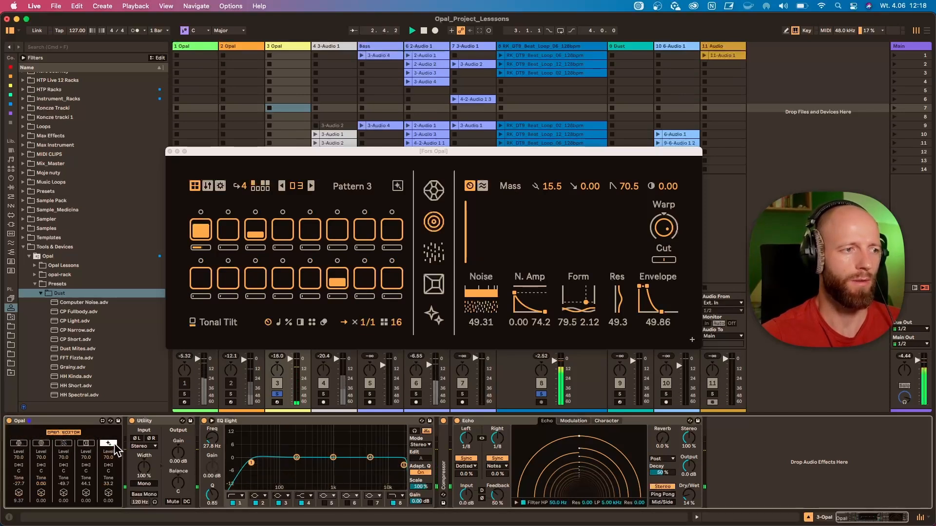
pyautogui.press('space')
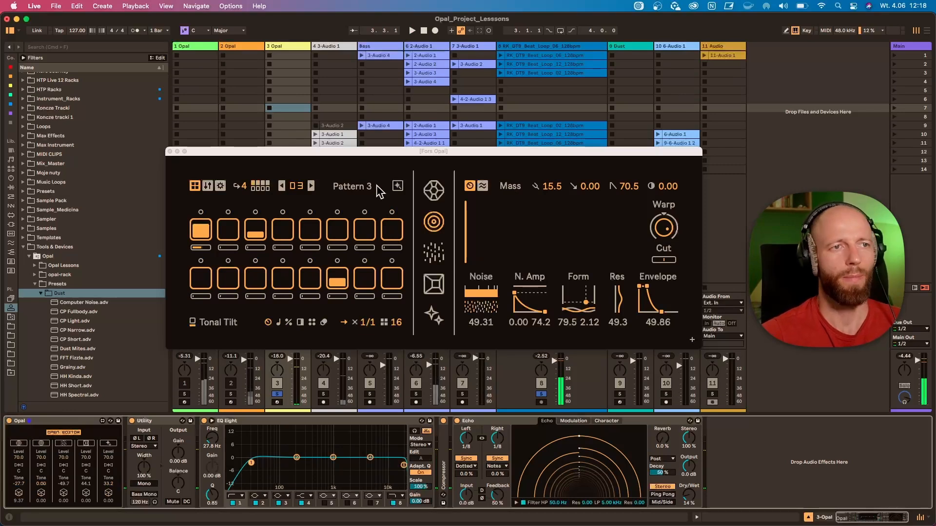
# Open and reposition the Randomizer, and switch to Pattern 4 with the Gem voice shown
pyautogui.click(398, 187)
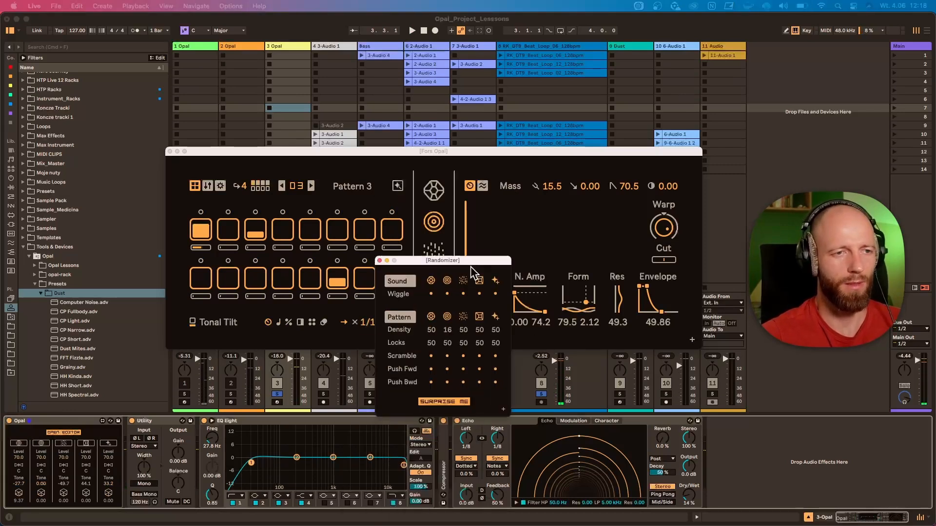
pyautogui.moveTo(467, 262); pyautogui.dragTo(503, 216)
pyautogui.click(311, 189)
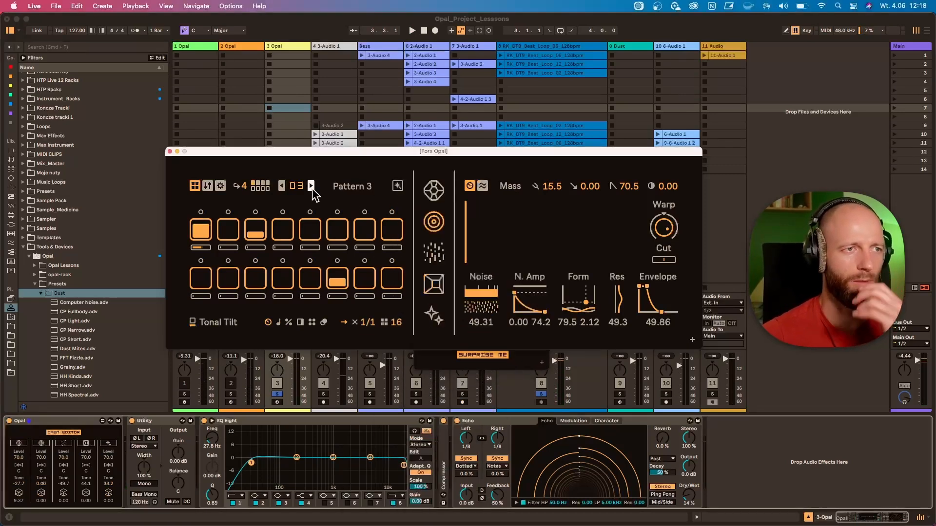
pyautogui.click(311, 189)
pyautogui.click(433, 190)
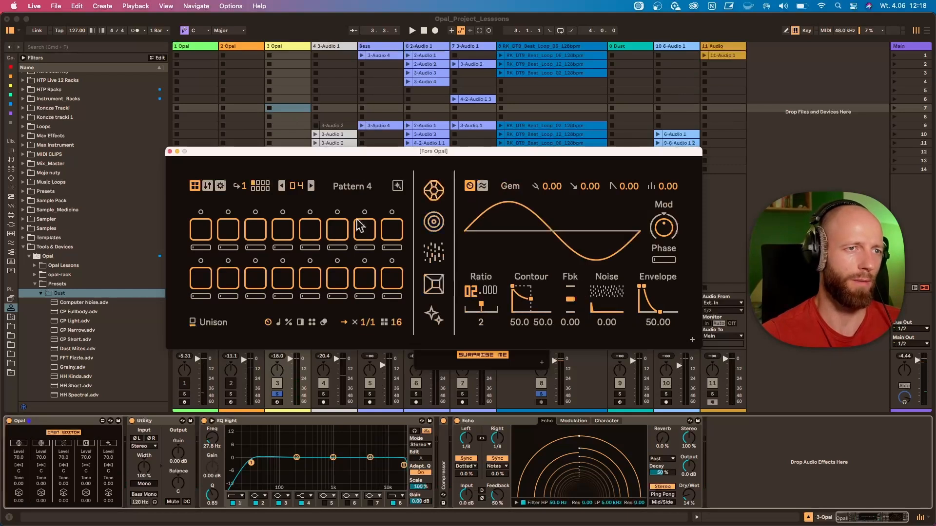
# Program Gem hits on steps 1, 3 and 5 with about half velocity on step 3, and set the sequence length to 7
pyautogui.click(201, 229)
pyautogui.click(255, 234)
pyautogui.click(312, 235)
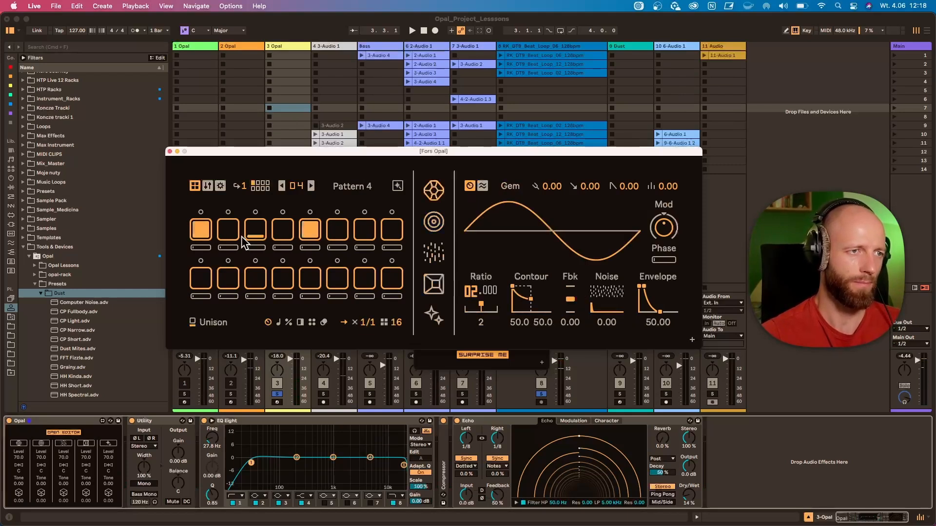
pyautogui.click(256, 232)
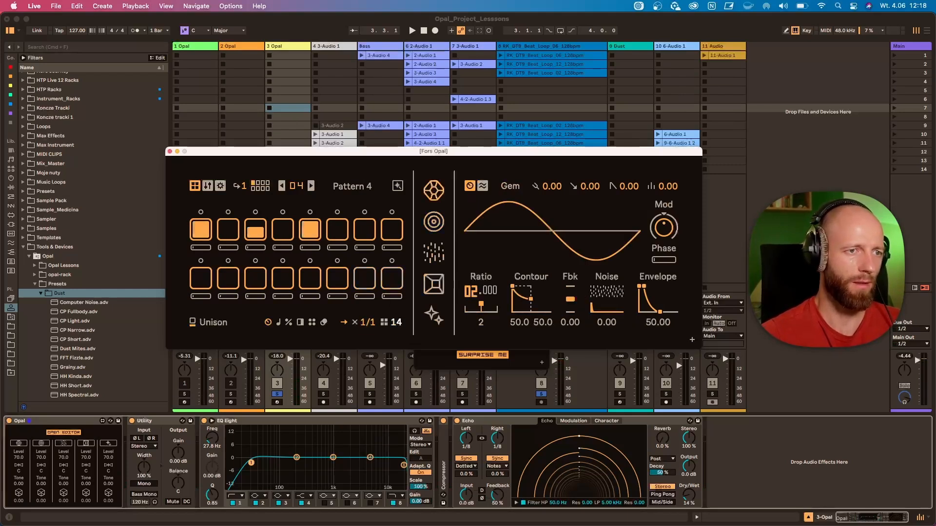
pyautogui.moveTo(395, 323); pyautogui.dragTo(396, 317)
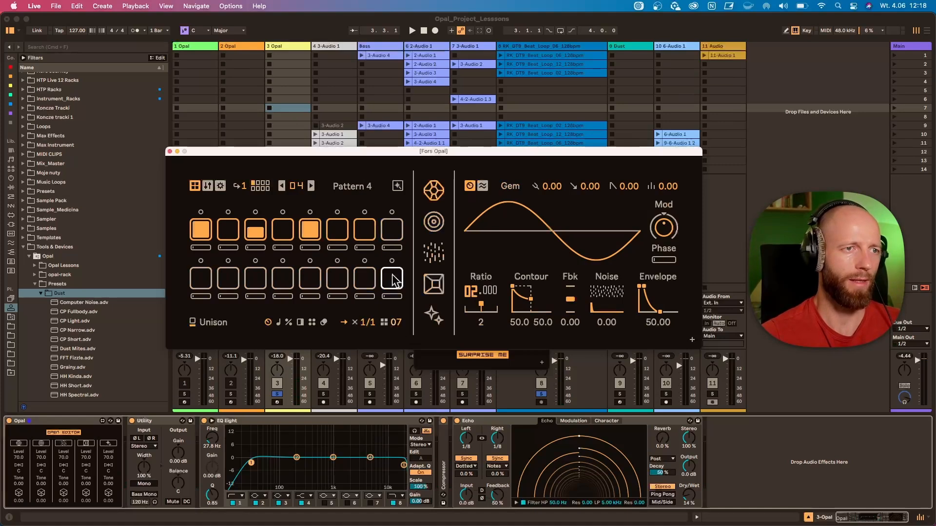
# Solo the Gem voice, start playback, and randomize only the Gem sound with the Randomizer
pyautogui.press('space')
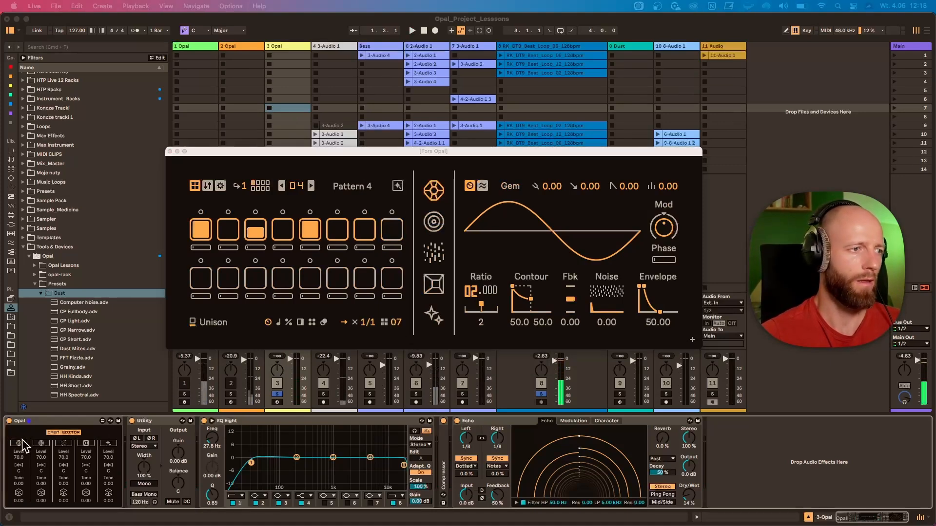
pyautogui.click(22, 442)
pyautogui.press('space')
pyautogui.click(398, 186)
pyautogui.moveTo(481, 203); pyautogui.dragTo(486, 182)
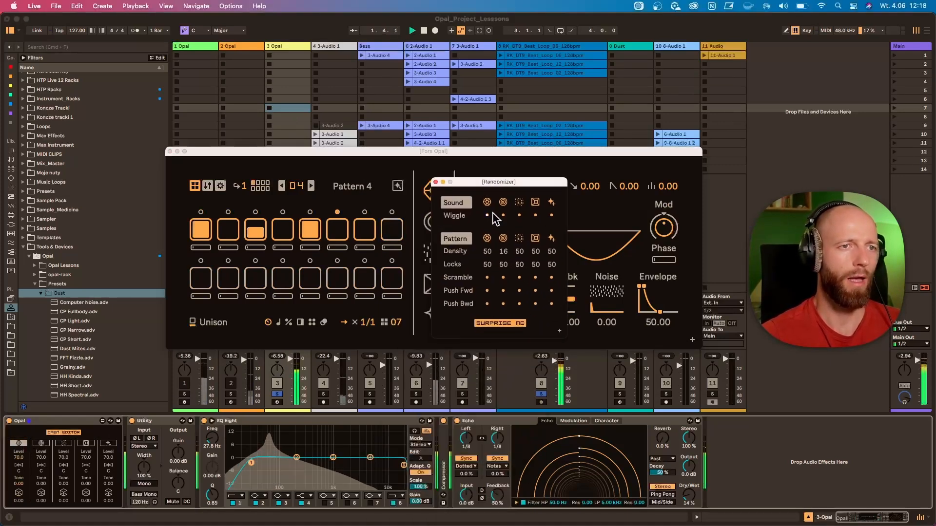
pyautogui.click(487, 202)
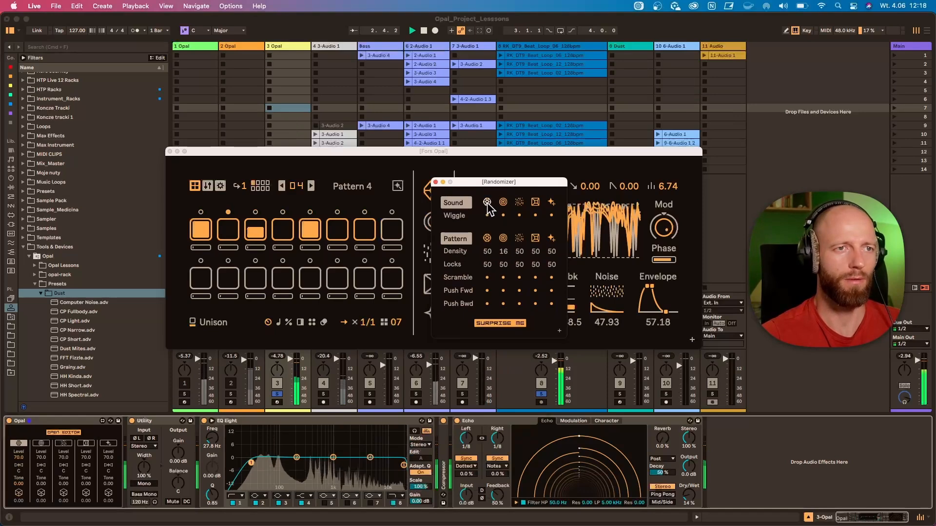
# Randomize the Gem sound again and adjust its Contour values to 13.2 and 38.7
pyautogui.click(487, 203)
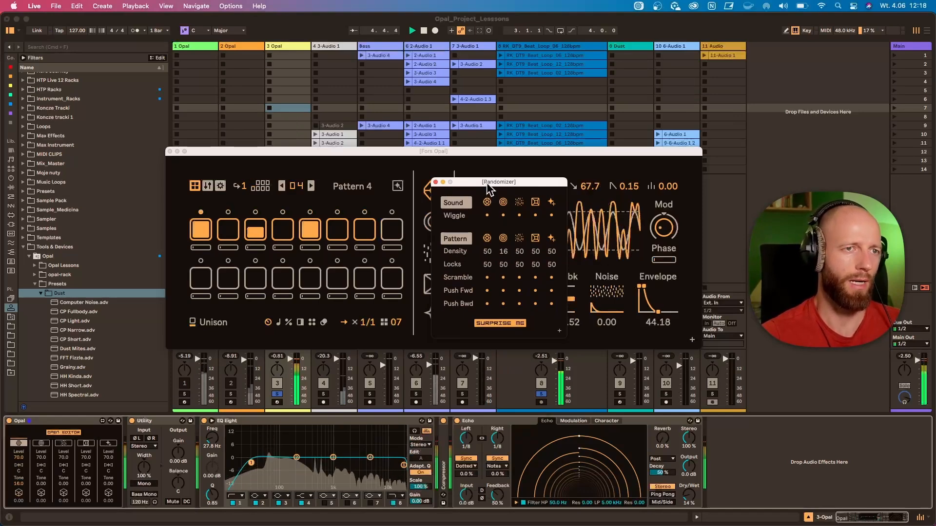
pyautogui.moveTo(487, 182); pyautogui.dragTo(593, 364)
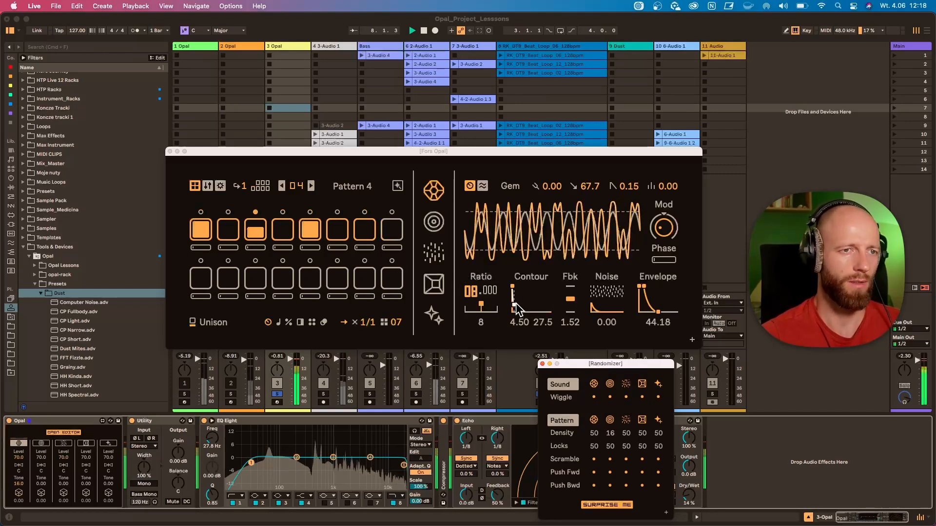
pyautogui.moveTo(517, 308); pyautogui.dragTo(516, 297)
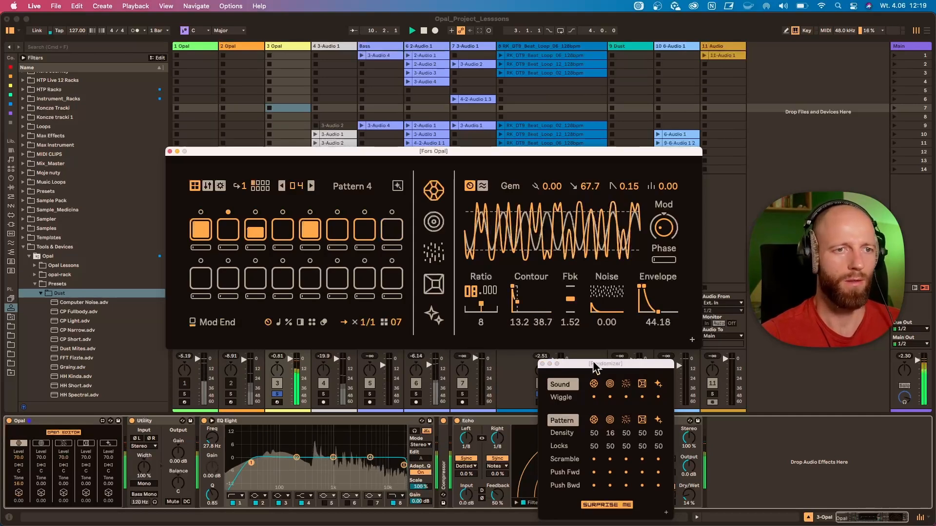
# Show the Mass voice, bring the Randomizer back into view, and randomize only the Mass sound several times
pyautogui.moveTo(593, 364); pyautogui.dragTo(548, 266)
pyautogui.click(433, 221)
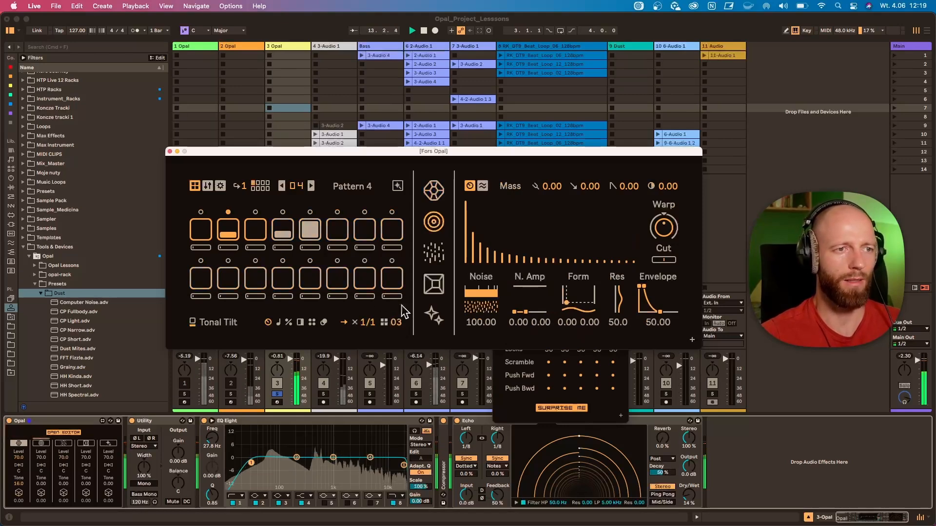
pyautogui.click(398, 187)
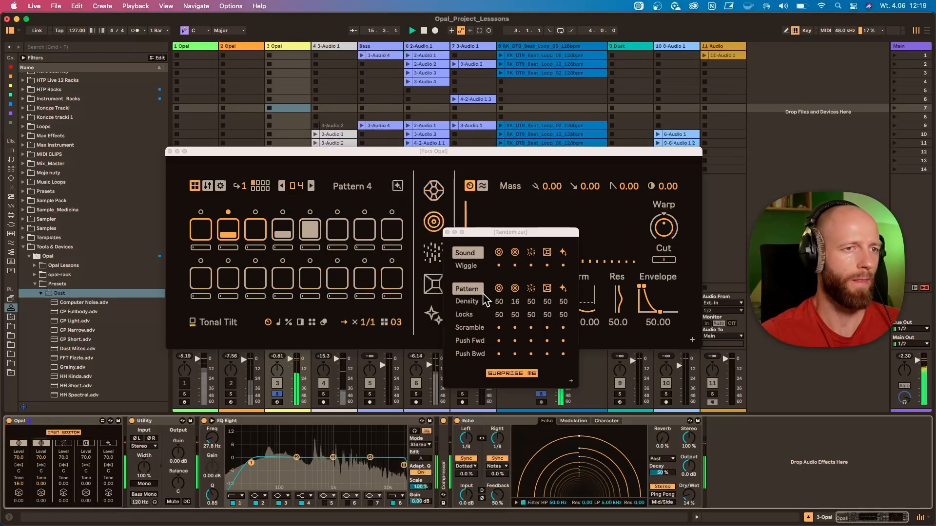
pyautogui.moveTo(513, 229); pyautogui.dragTo(518, 212)
pyautogui.click(519, 230)
pyautogui.click(520, 230)
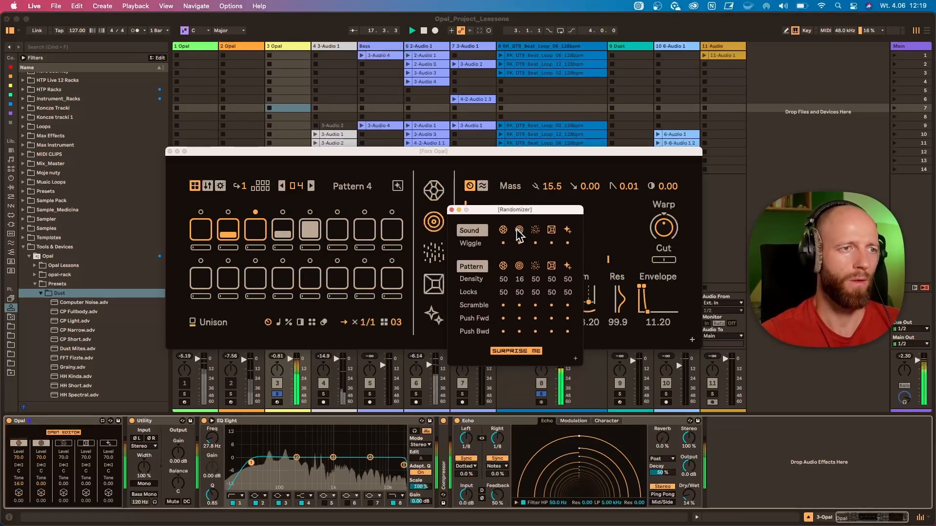
pyautogui.click(519, 230)
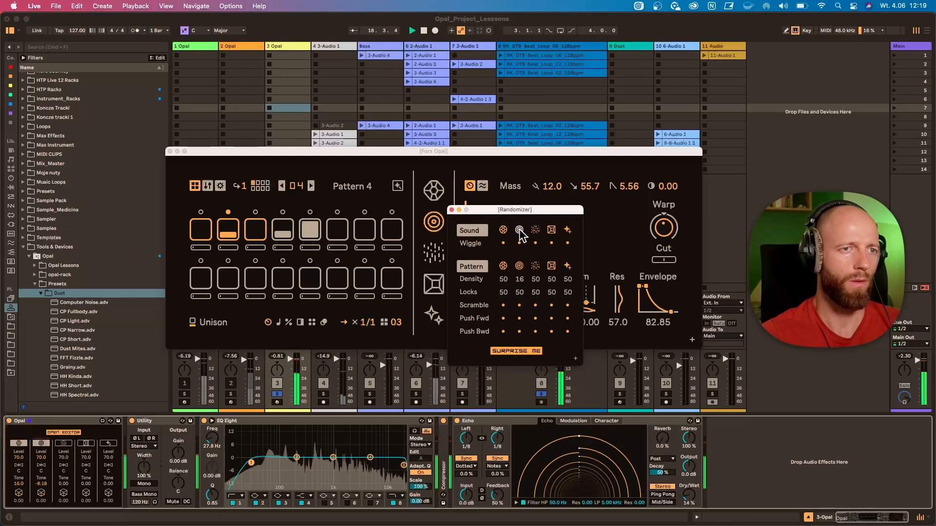
pyautogui.click(519, 229)
pyautogui.click(519, 229)
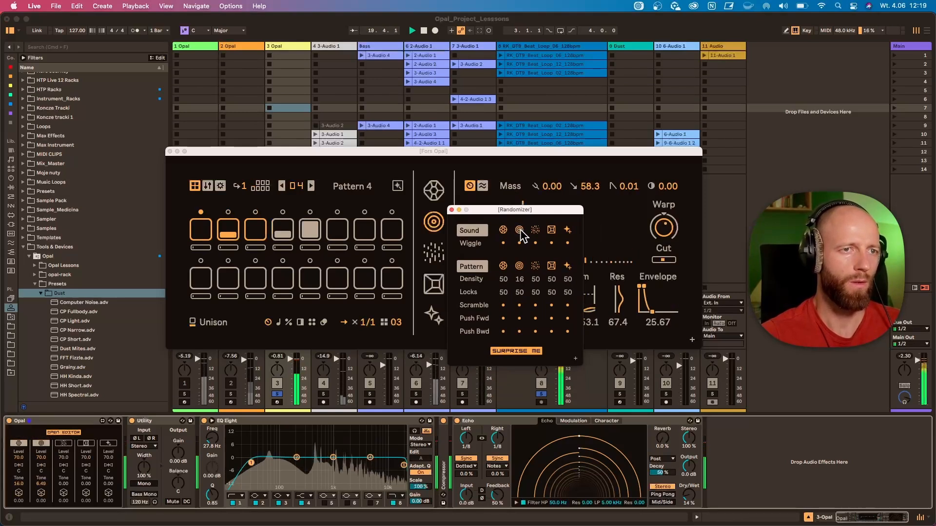
pyautogui.click(520, 229)
pyautogui.click(520, 229)
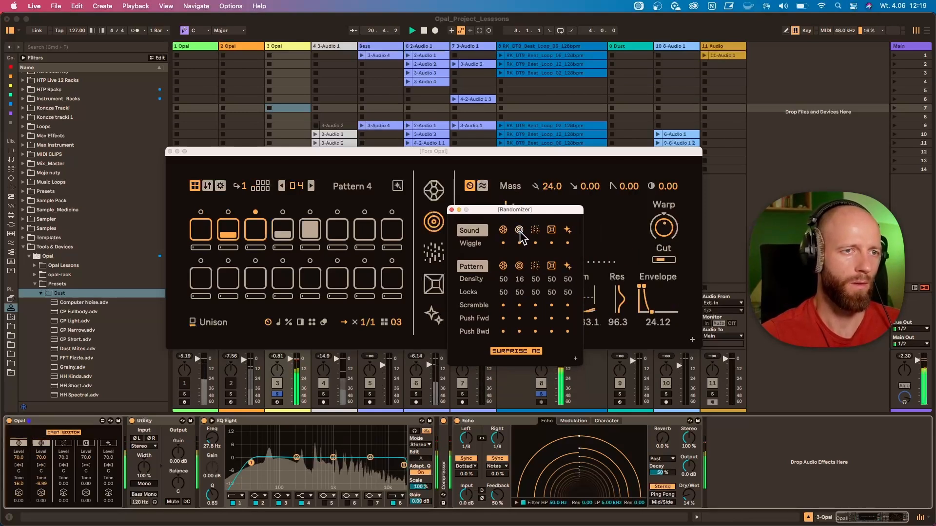
pyautogui.click(520, 230)
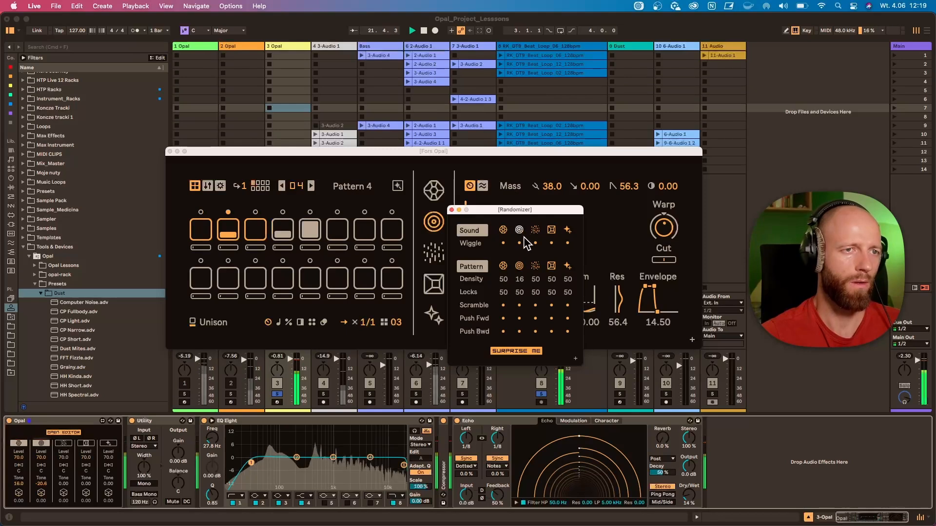
# Apply Wiggle to the Mass sound several times to vary it slightly
pyautogui.click(519, 243)
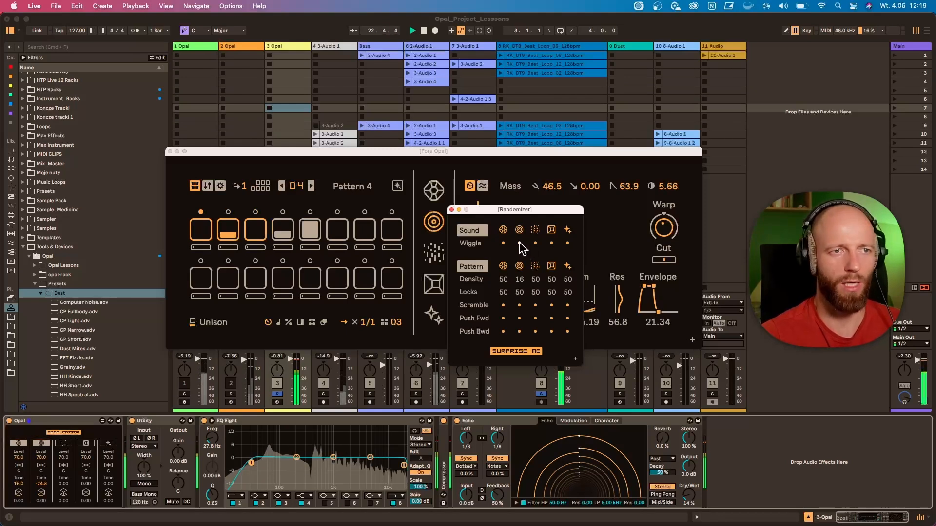
pyautogui.click(519, 242)
pyautogui.click(519, 242)
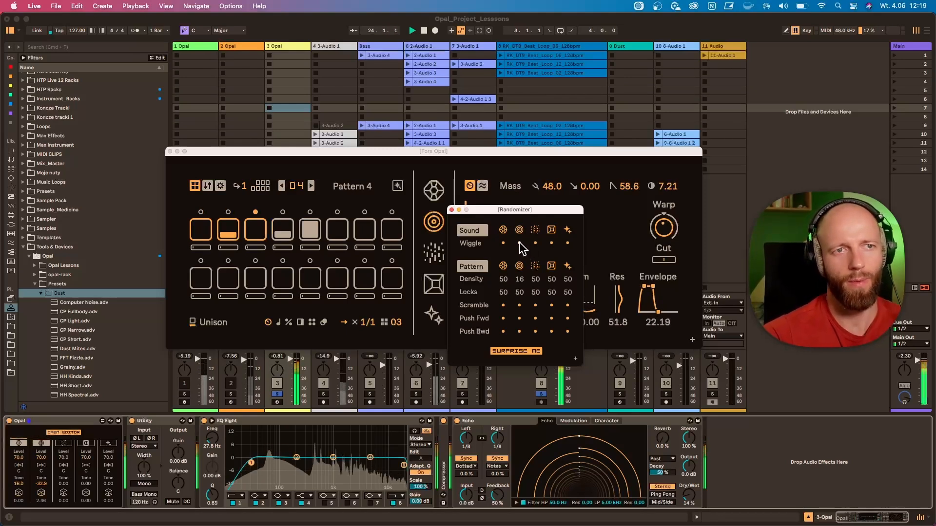
pyautogui.click(519, 242)
pyautogui.click(519, 242)
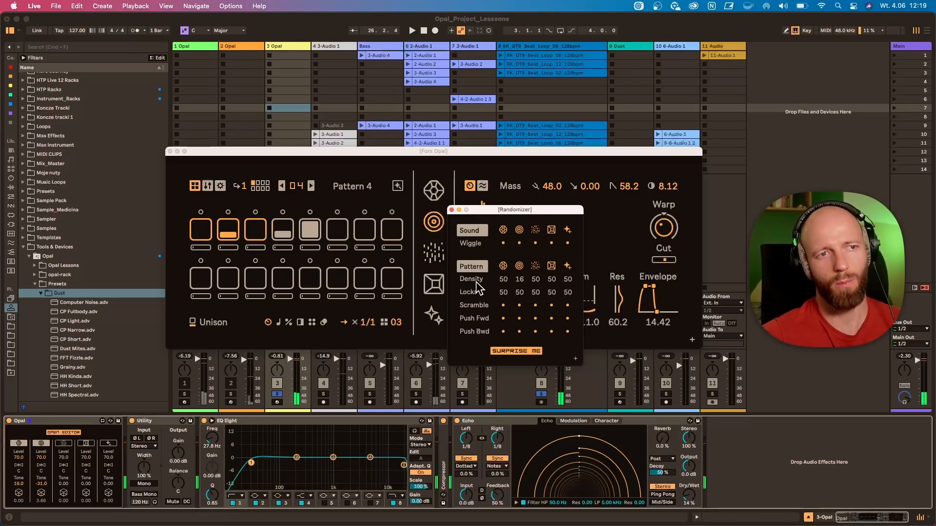
# Show the Dust voice, reopen and reposition the Randomizer, and generate a random Dust pattern
pyautogui.click(433, 256)
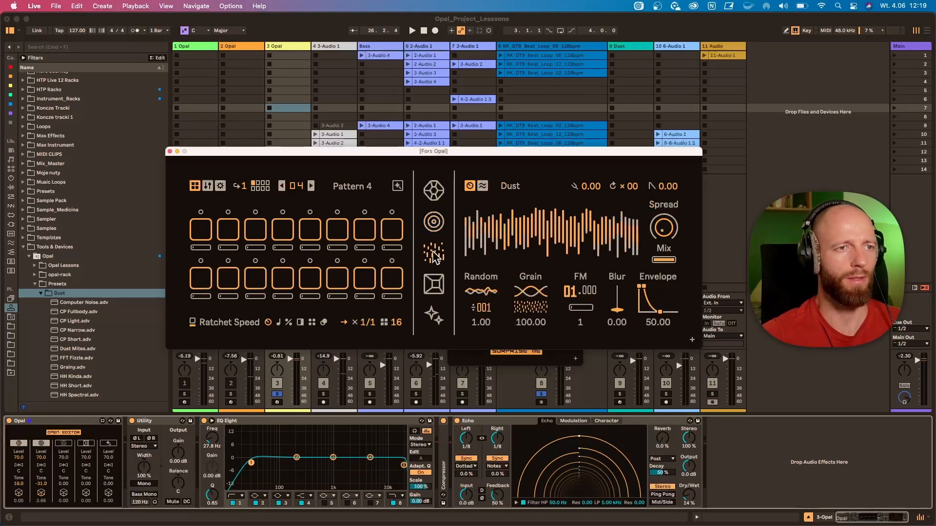
pyautogui.click(397, 186)
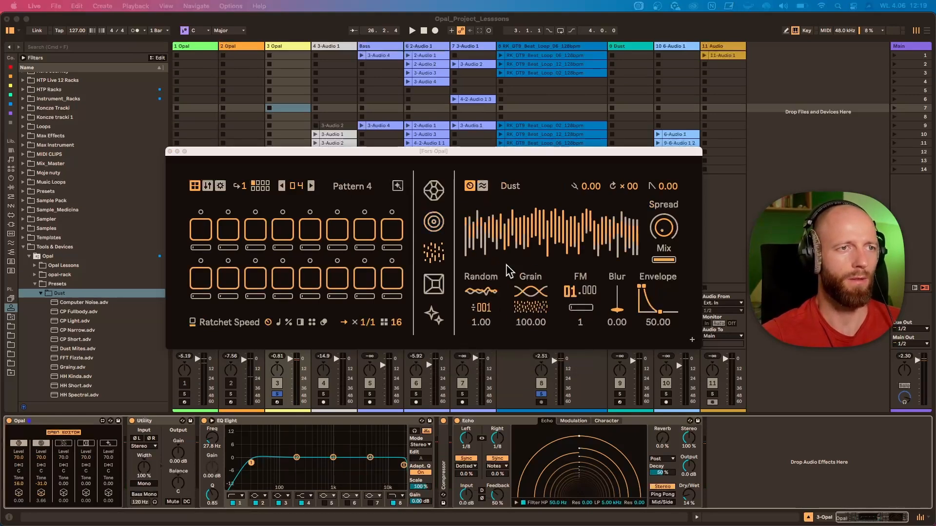
pyautogui.moveTo(512, 357); pyautogui.dragTo(553, 234)
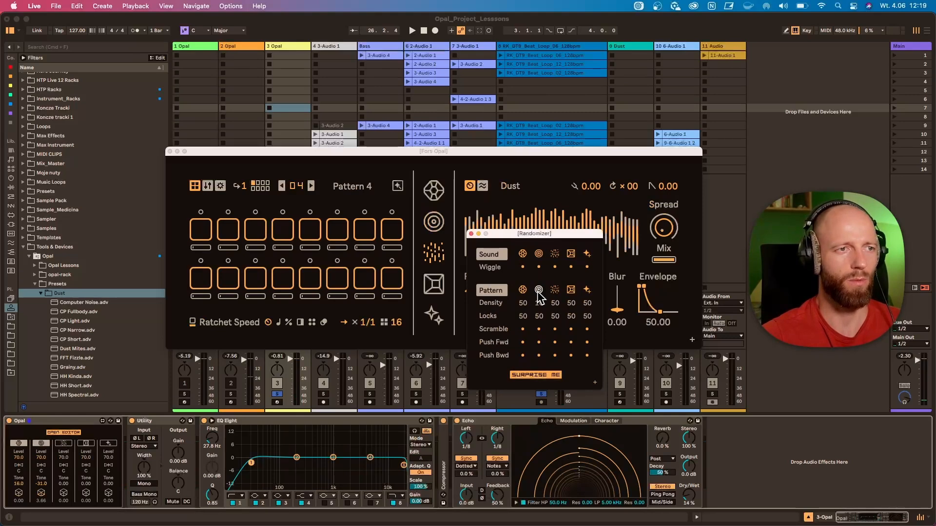
pyautogui.click(553, 290)
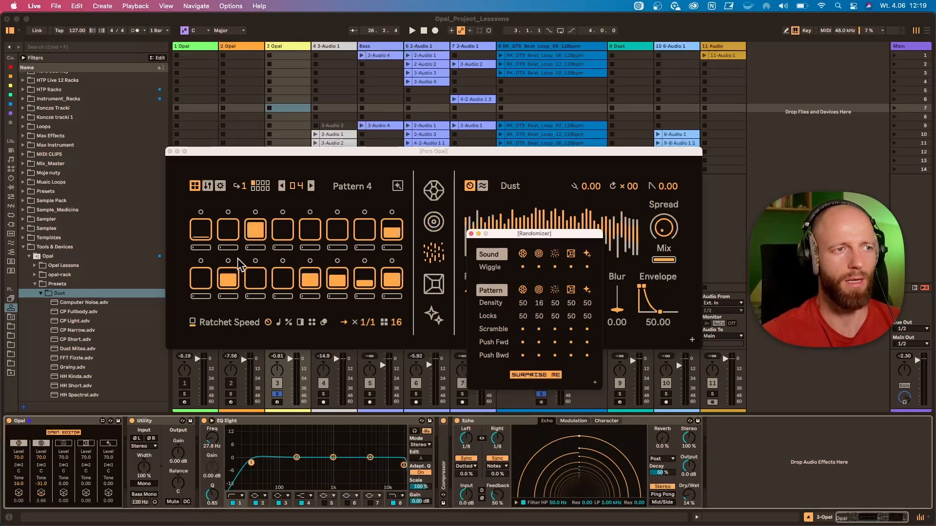
# Set the Randomizer's Dust Density to 40 and Locks to 41, regenerating the Dust pattern
pyautogui.moveTo(555, 303); pyautogui.dragTo(555, 320)
pyautogui.click(554, 291)
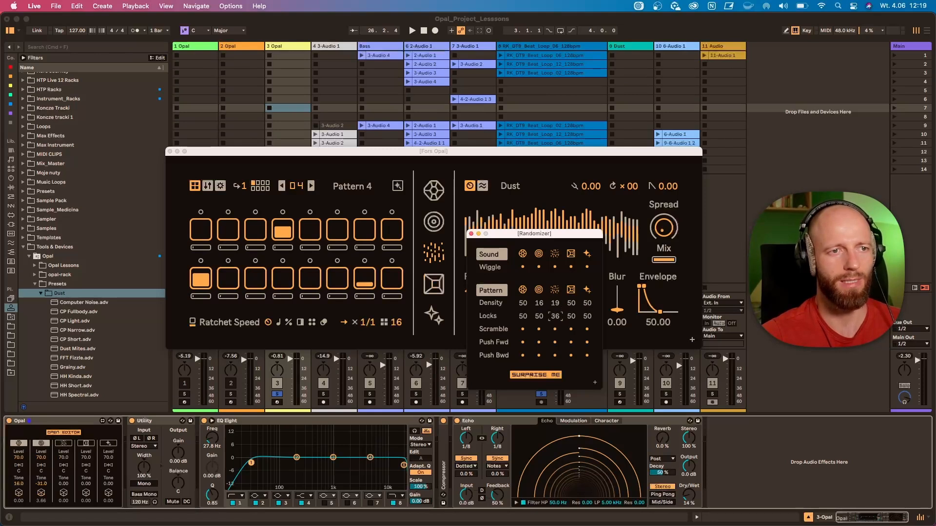
pyautogui.click(555, 292)
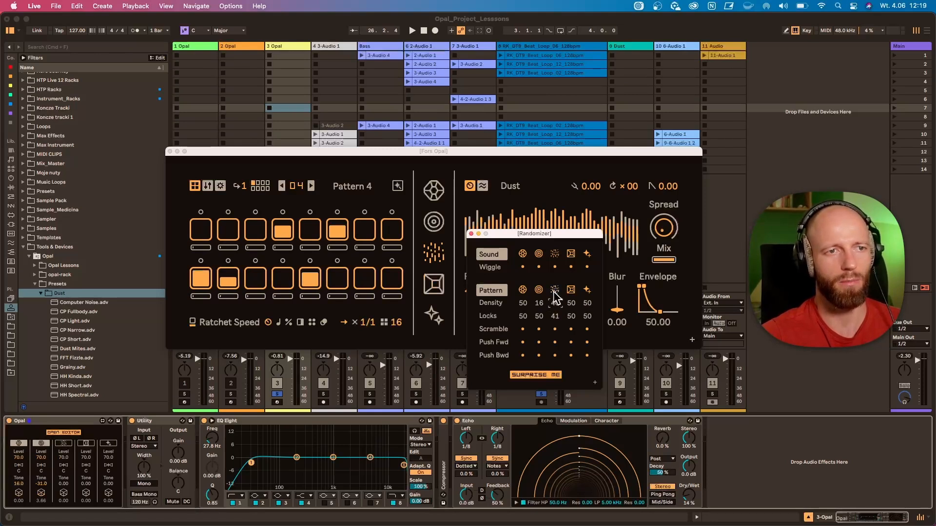
# Scramble the Dust pattern repeatedly to rearrange its steps
pyautogui.click(555, 329)
pyautogui.click(555, 329)
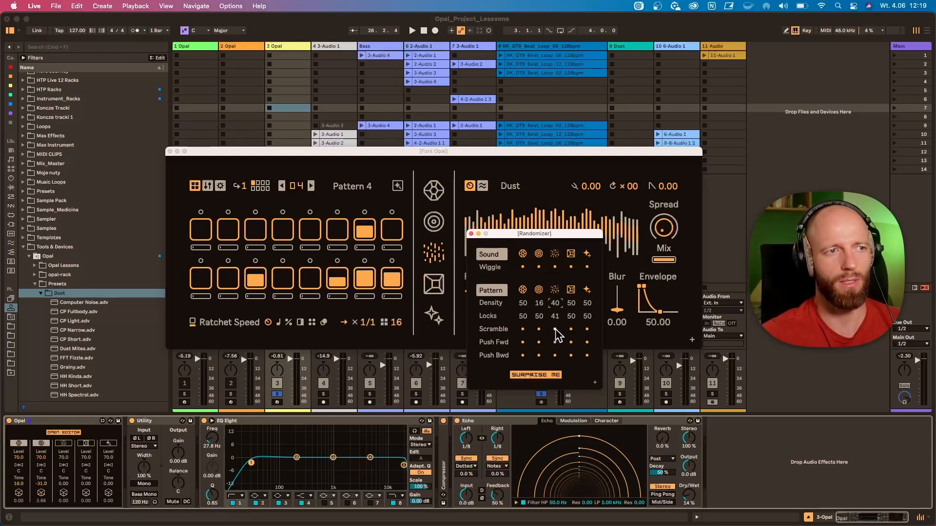
pyautogui.click(555, 329)
pyautogui.click(555, 329)
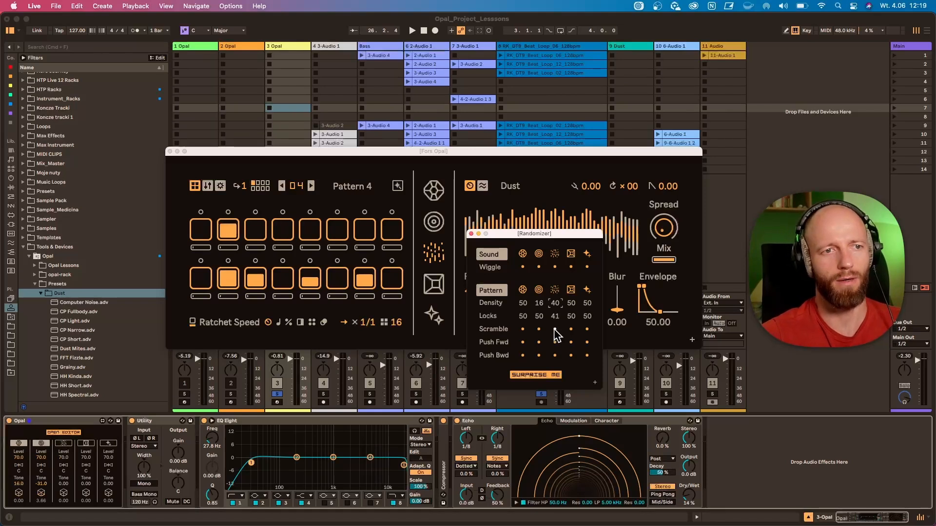
pyautogui.click(555, 330)
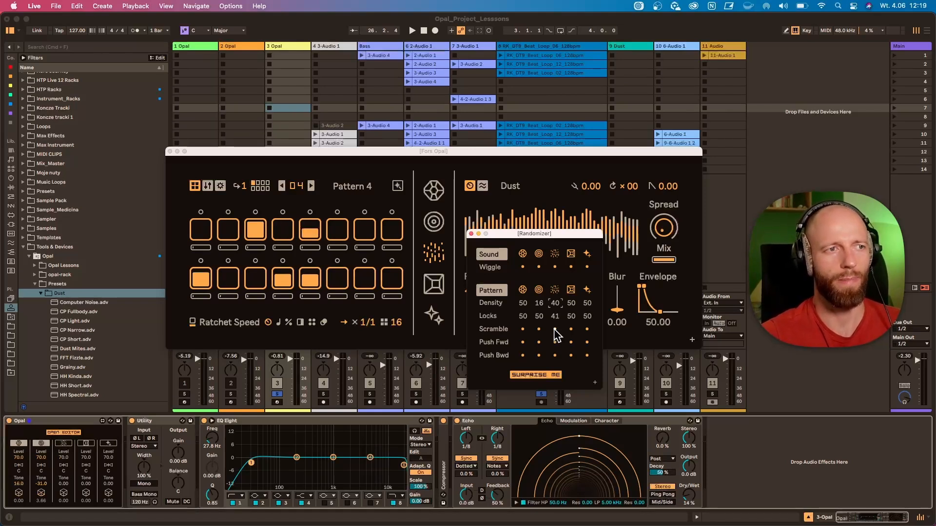
pyautogui.click(556, 330)
# Start playback, add Dust to the soloed voices, and vary its sound with repeated randomizing and a Wiggle
pyautogui.press('space')
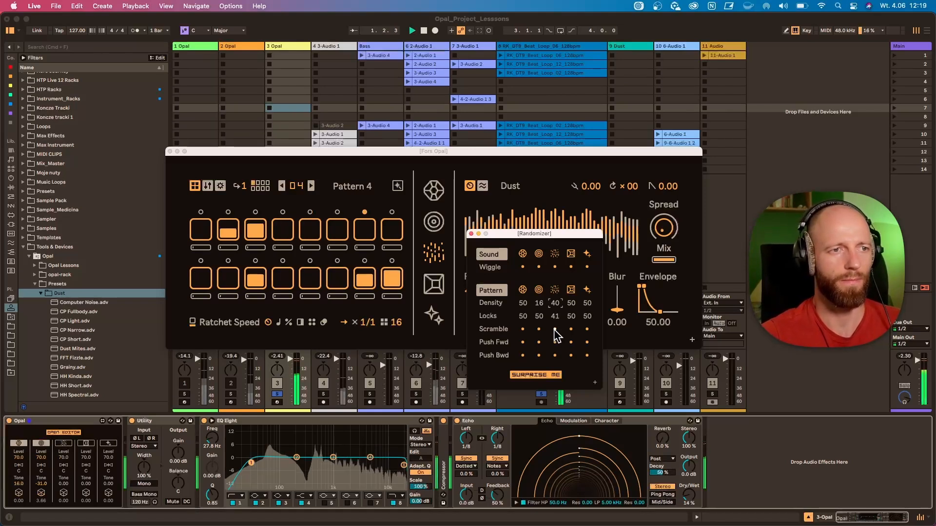
pyautogui.click(65, 444)
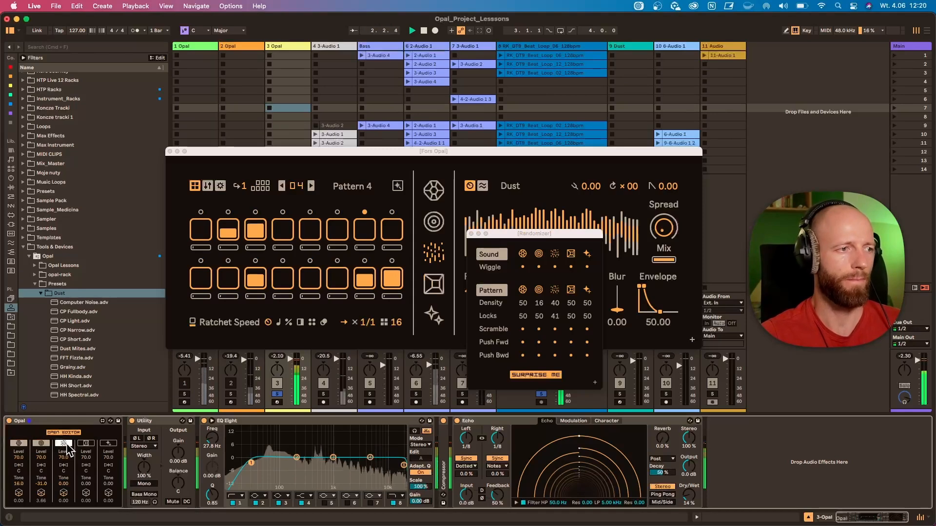
pyautogui.click(555, 254)
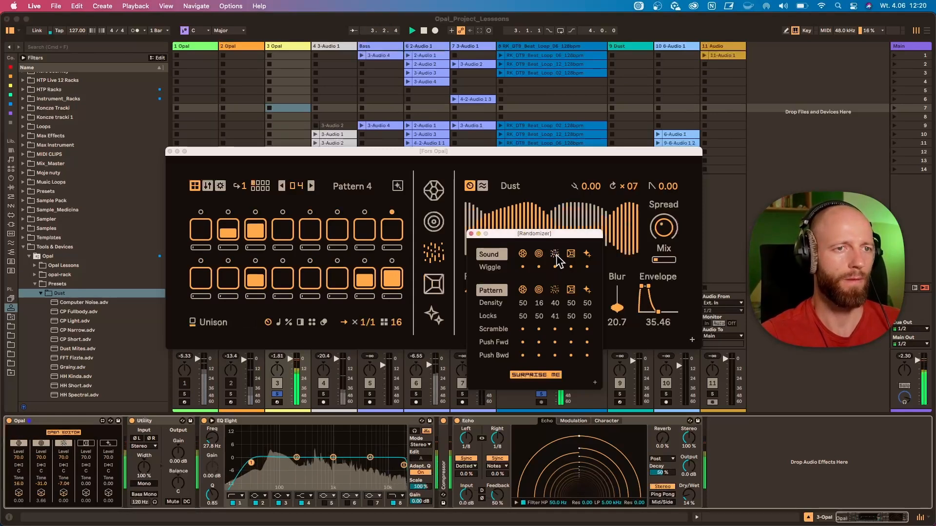
pyautogui.click(555, 254)
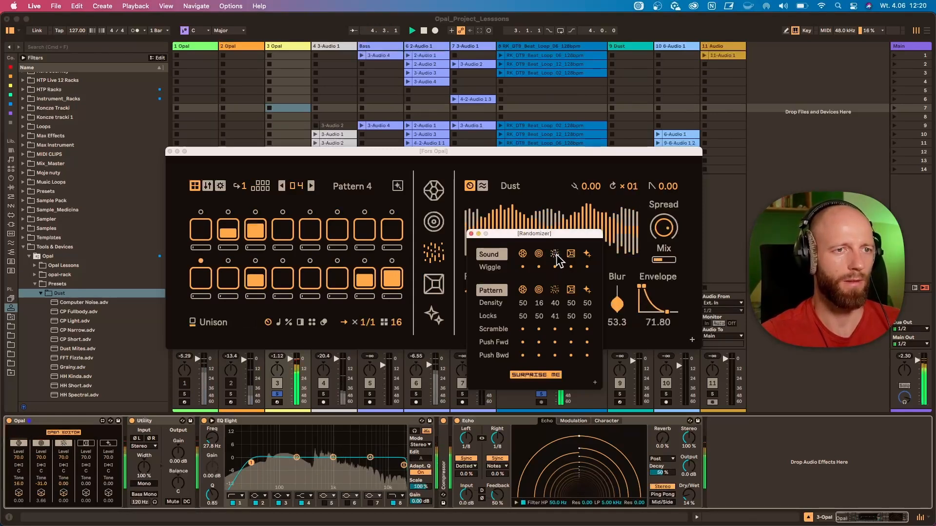
pyautogui.click(555, 254)
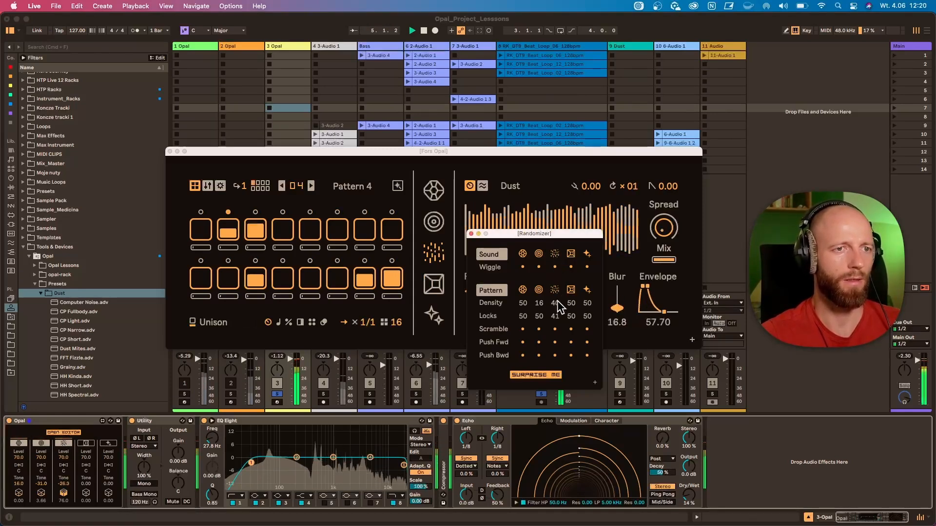
pyautogui.click(555, 266)
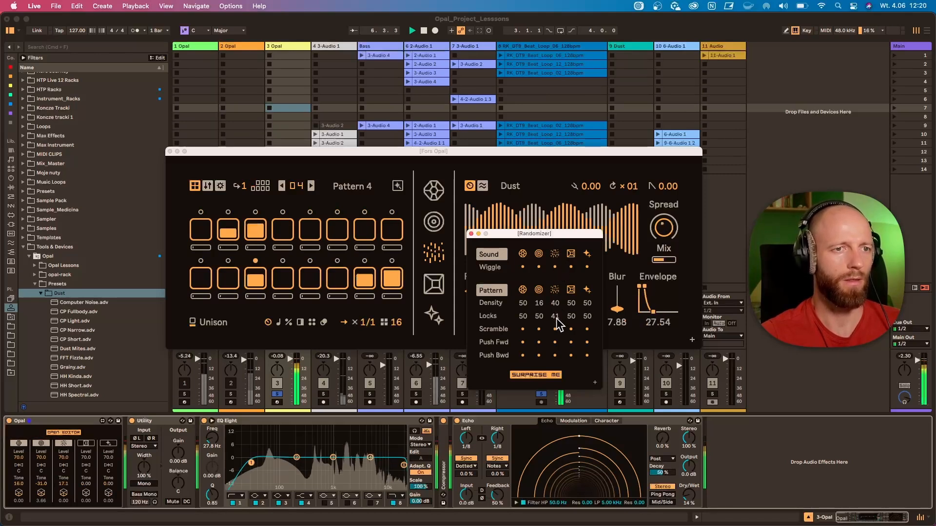
# Set the Randomizer's Dust Locks to 22 and Density to 21
pyautogui.moveTo(556, 318); pyautogui.dragTo(556, 328)
pyautogui.moveTo(557, 303); pyautogui.dragTo(558, 312)
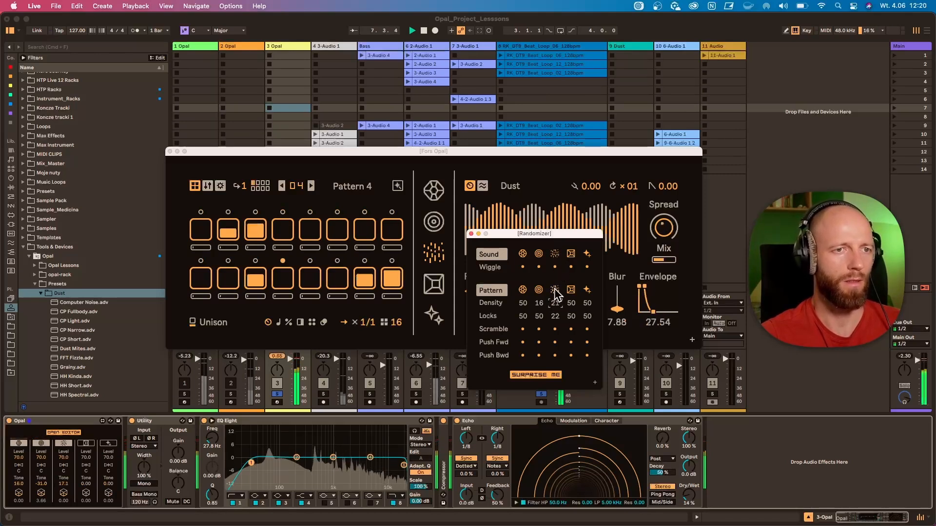
# Lower the velocity of Dust steps 2, 3, 11 and 16, and set the envelope release to 18.79
pyautogui.click(392, 285)
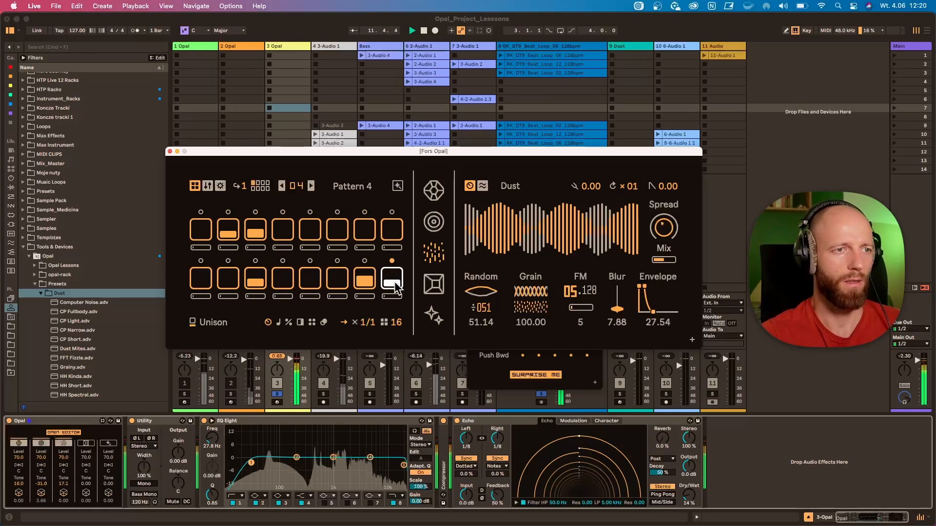
pyautogui.moveTo(653, 317); pyautogui.dragTo(653, 326)
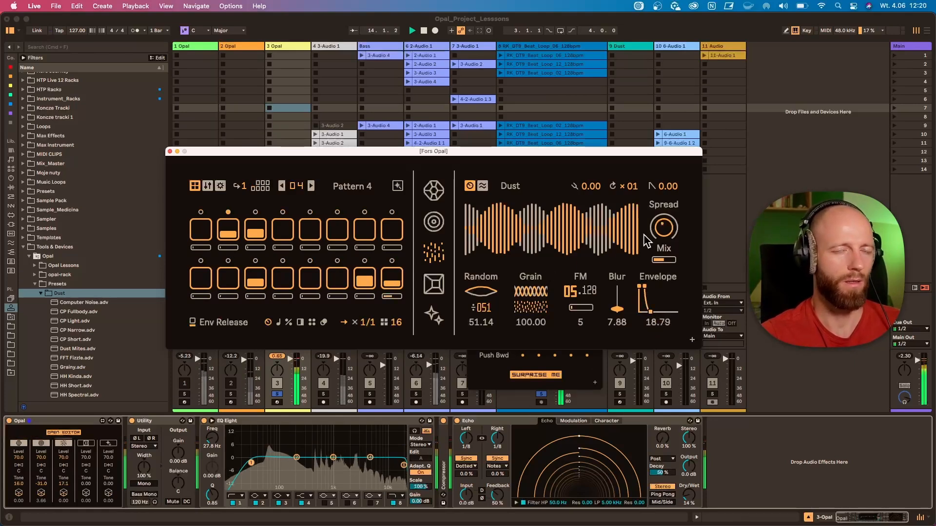
# Clear the solo on track 3 and close the Opal editor and the Randomizer
pyautogui.click(794, 142)
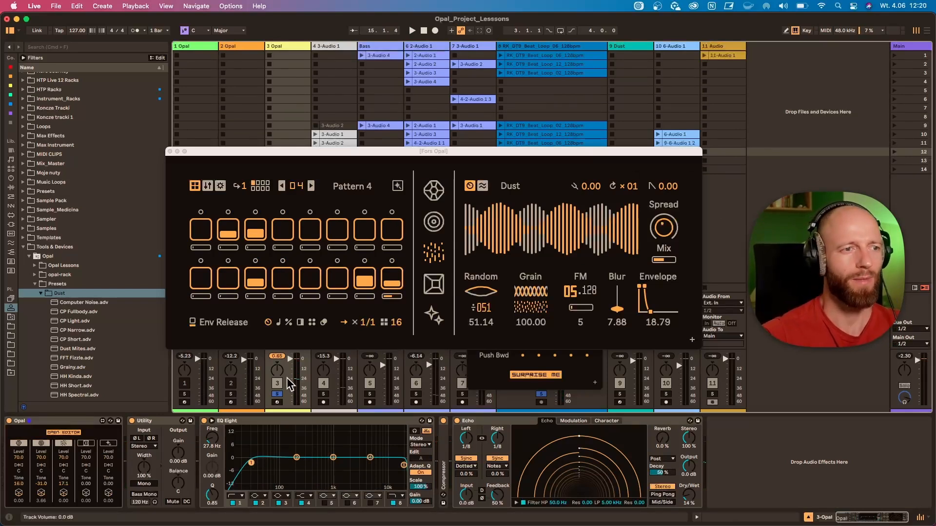
pyautogui.click(277, 393)
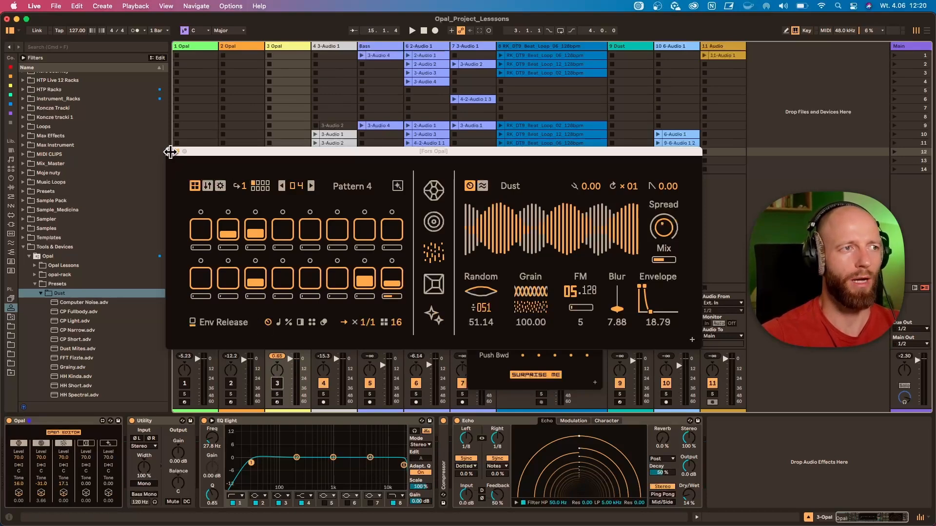
pyautogui.click(177, 152)
pyautogui.click(468, 232)
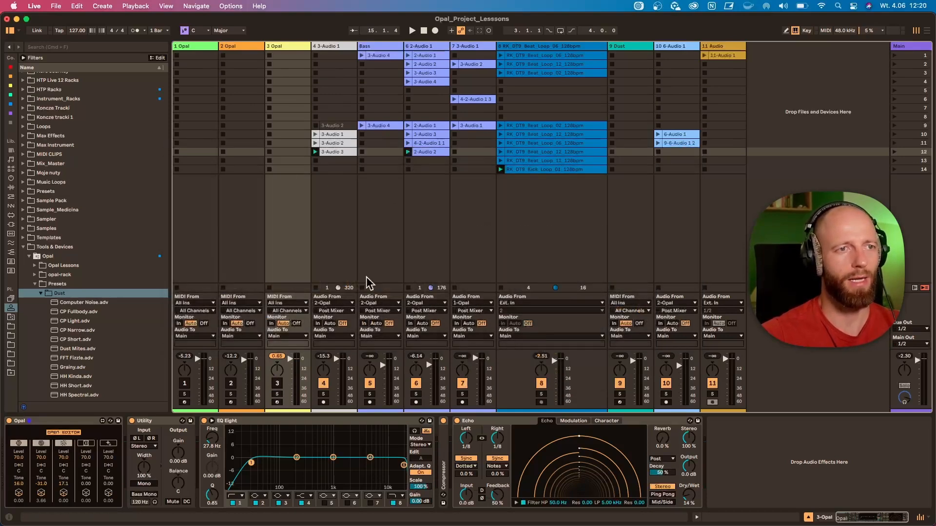
# Reopen the Opal editor for track 3 and move its window higher over the session clips
pyautogui.click(57, 432)
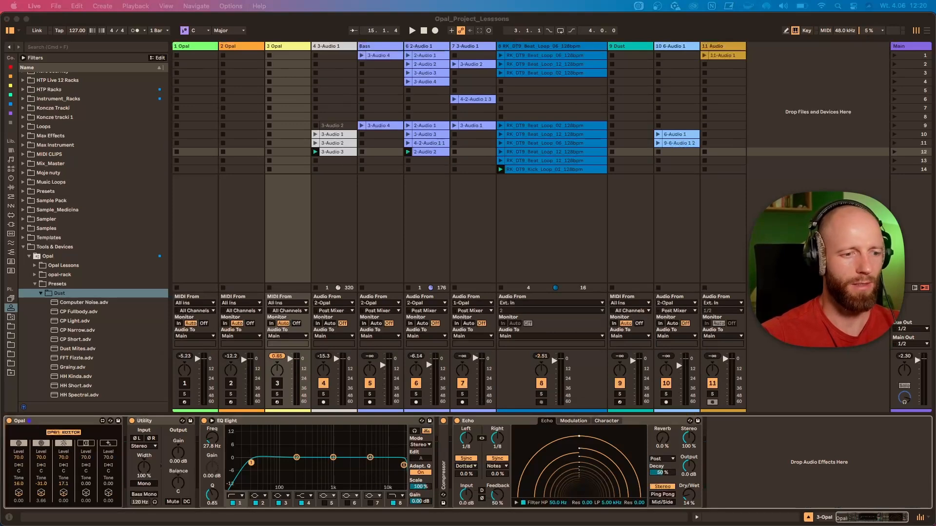
pyautogui.moveTo(376, 229); pyautogui.dragTo(387, 122)
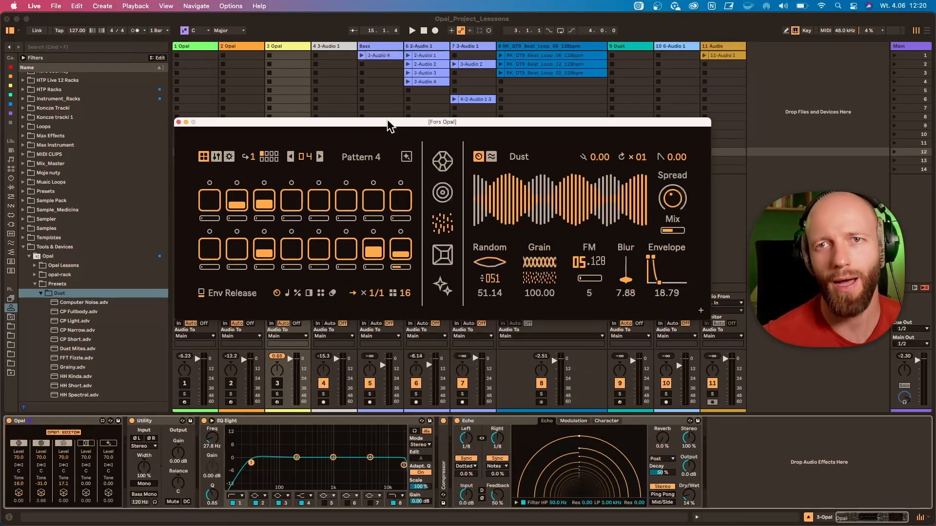